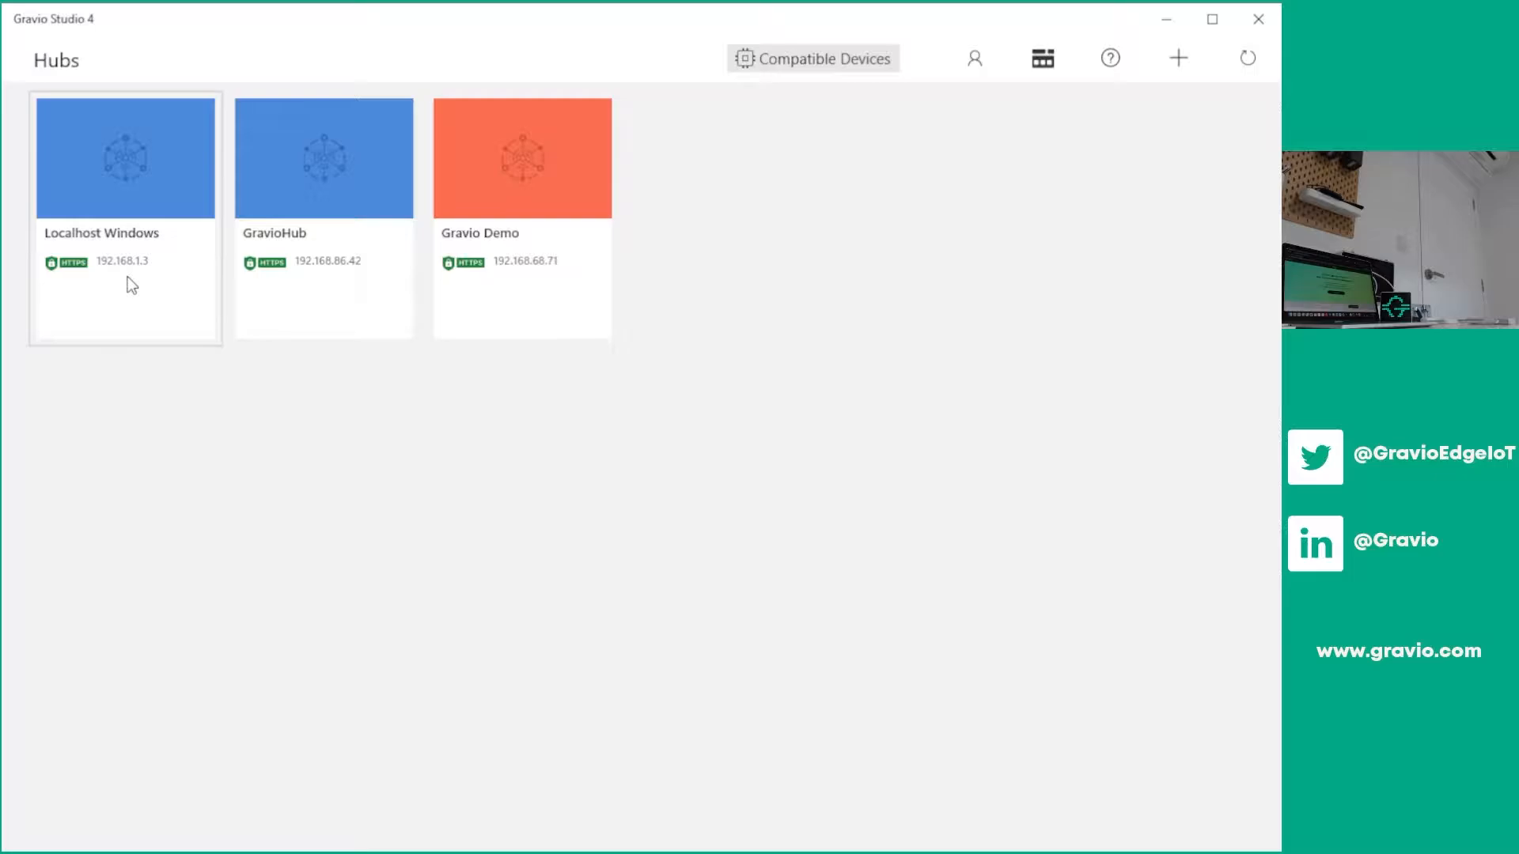
Open the Localhost Windows hub and pair the Zigbee motion sensor with automatic binding to a layer turned off
{"action": "left_click", "coordinate": [132, 285]}
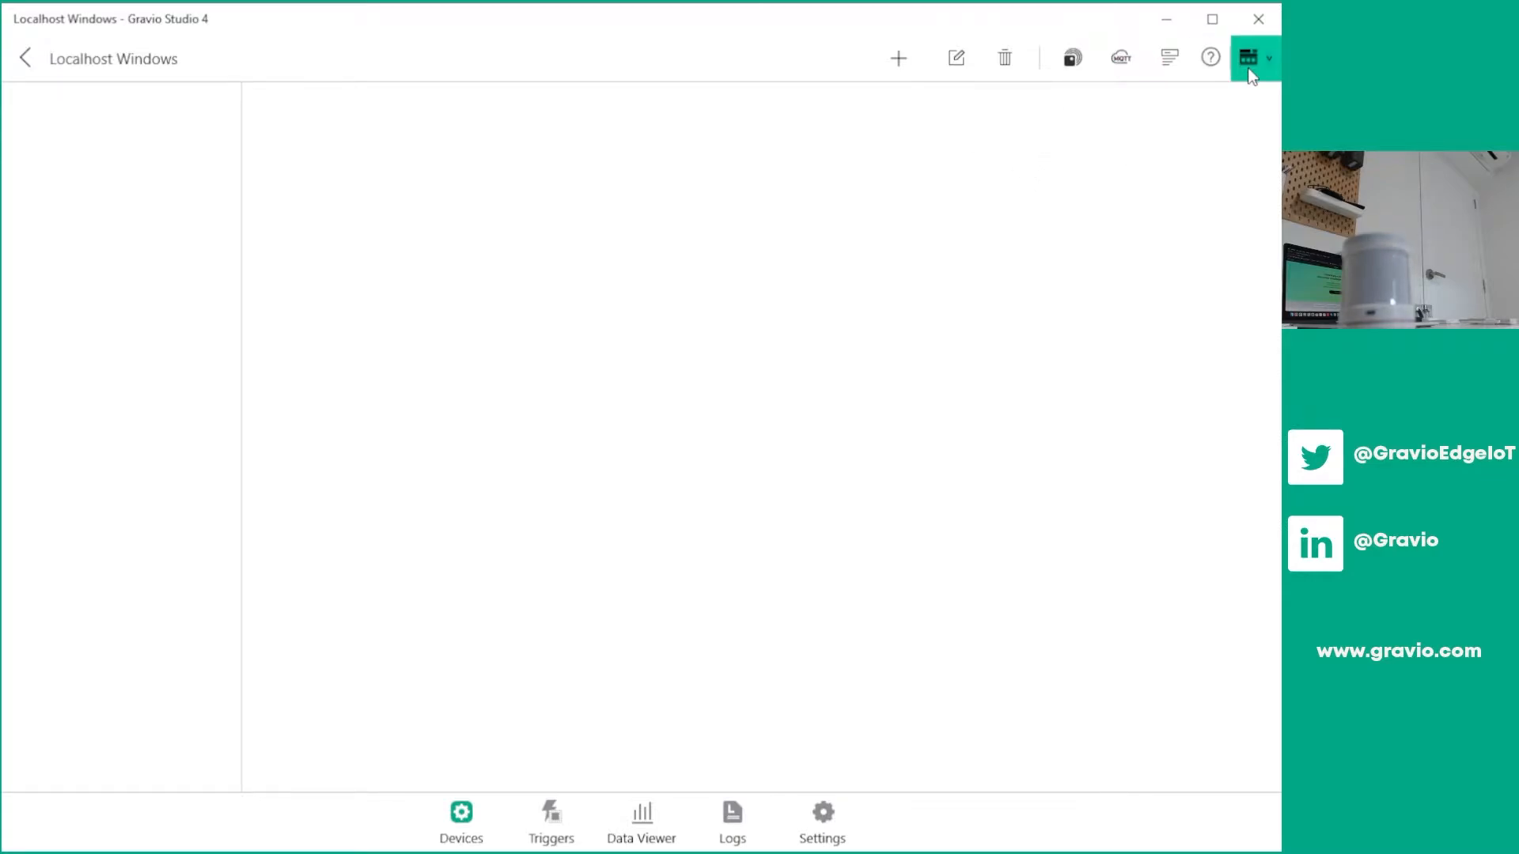
{"action": "left_click", "coordinate": [1167, 60]}
{"action": "left_click", "coordinate": [463, 241]}
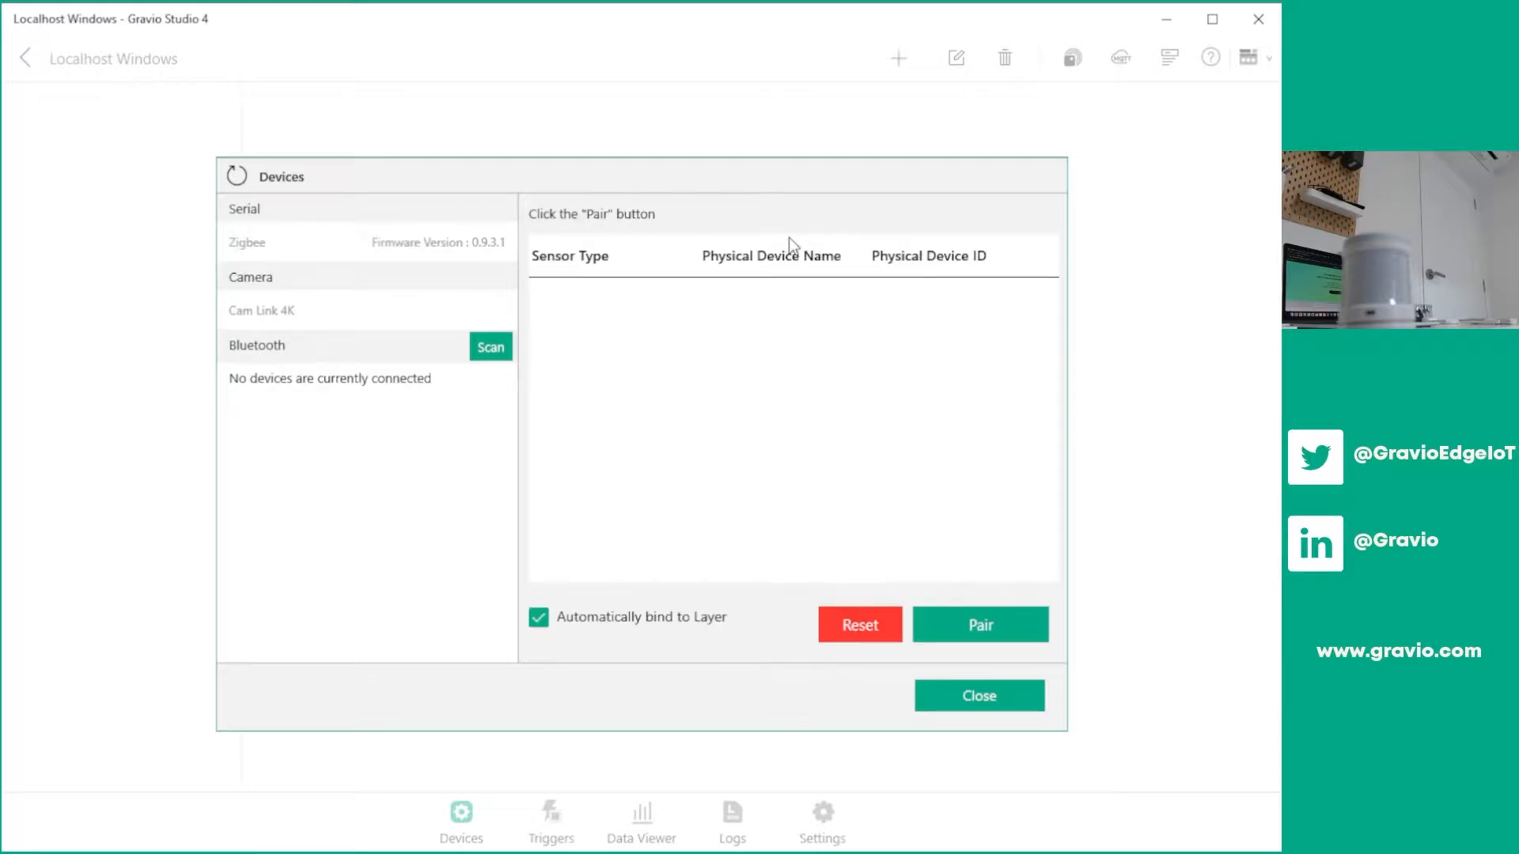
{"action": "left_click", "coordinate": [539, 618]}
{"action": "left_click", "coordinate": [962, 625]}
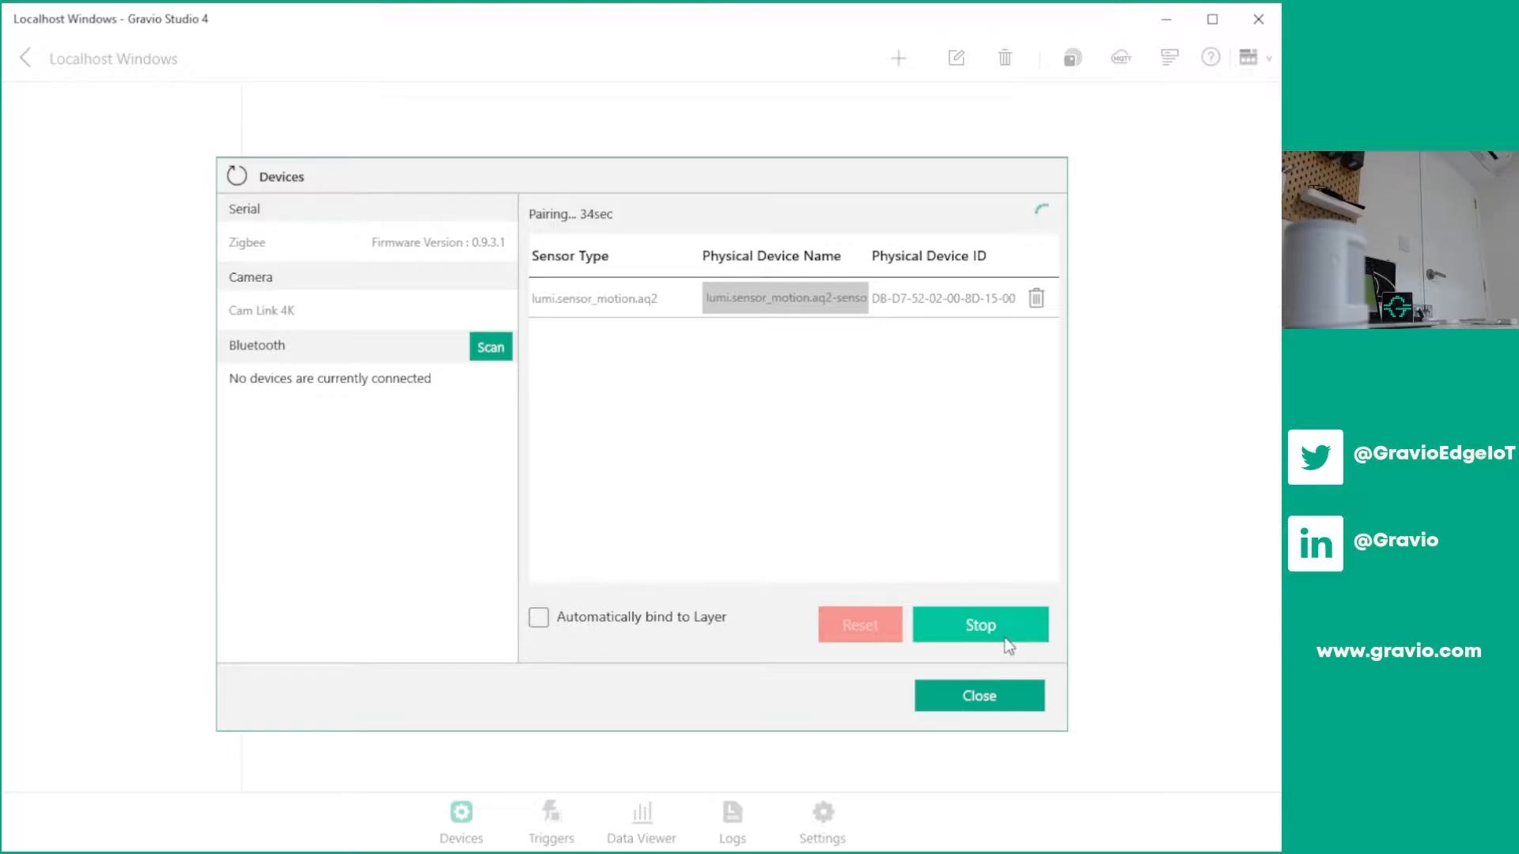
{"action": "left_click", "coordinate": [1009, 646]}
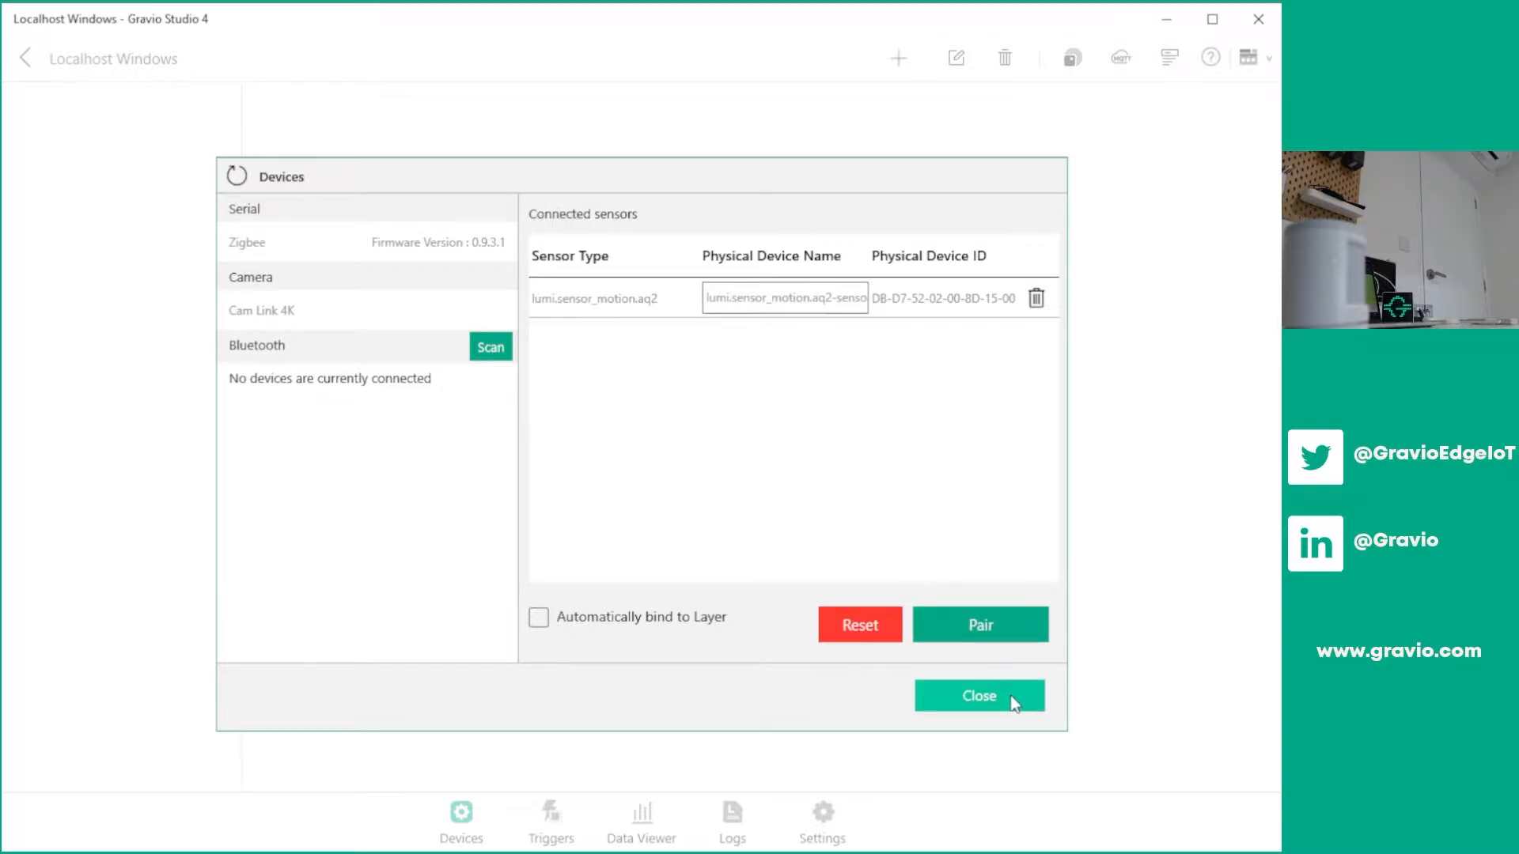
{"action": "left_click", "coordinate": [1013, 700]}
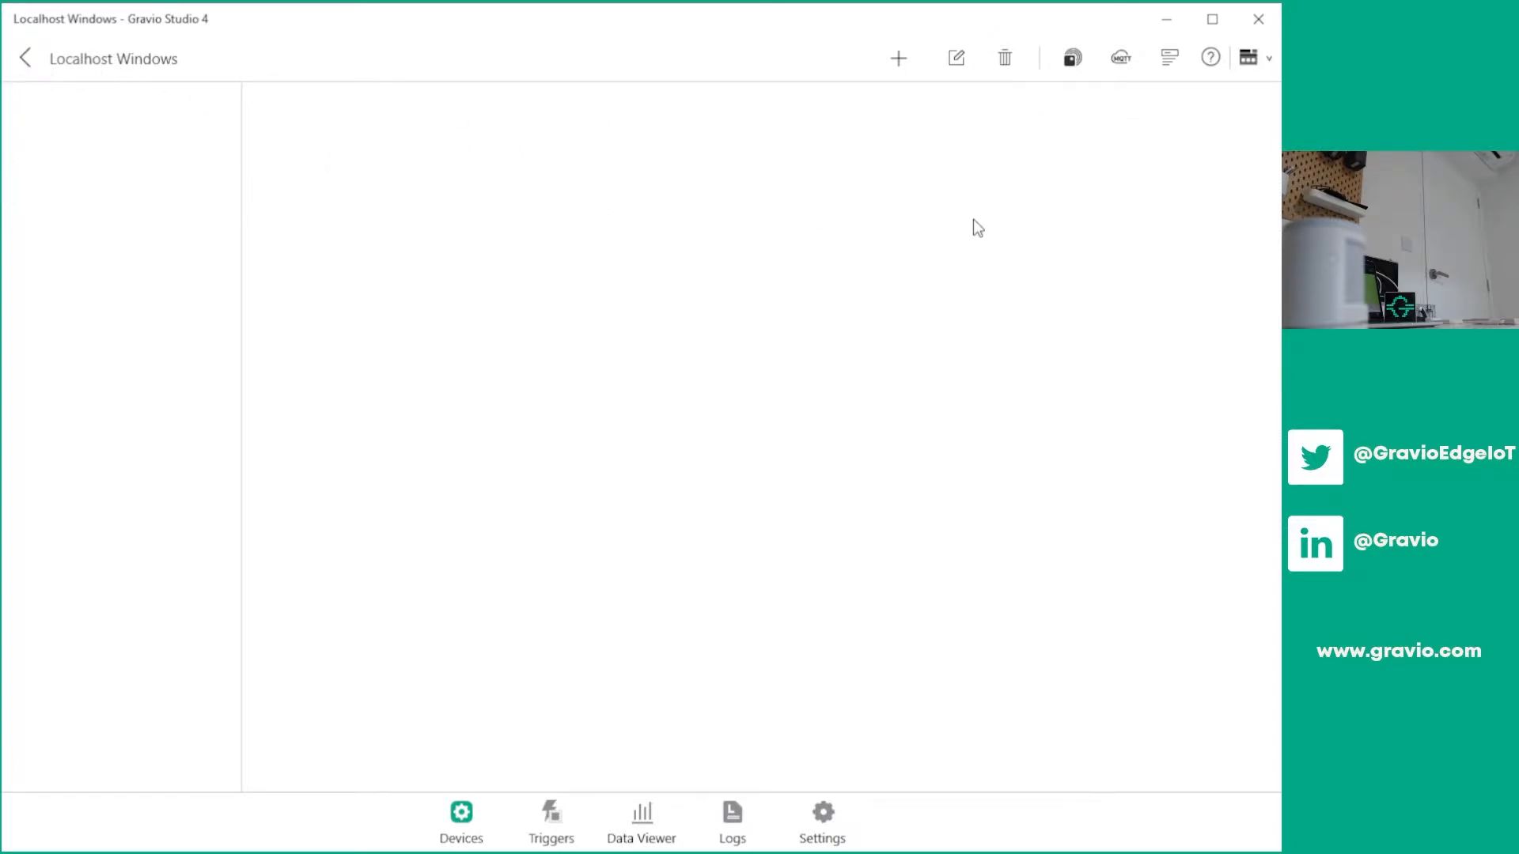
Add an area named with the owner's first name in possessive form followed by "Office", keeping the default cover
{"action": "left_click", "coordinate": [899, 61]}
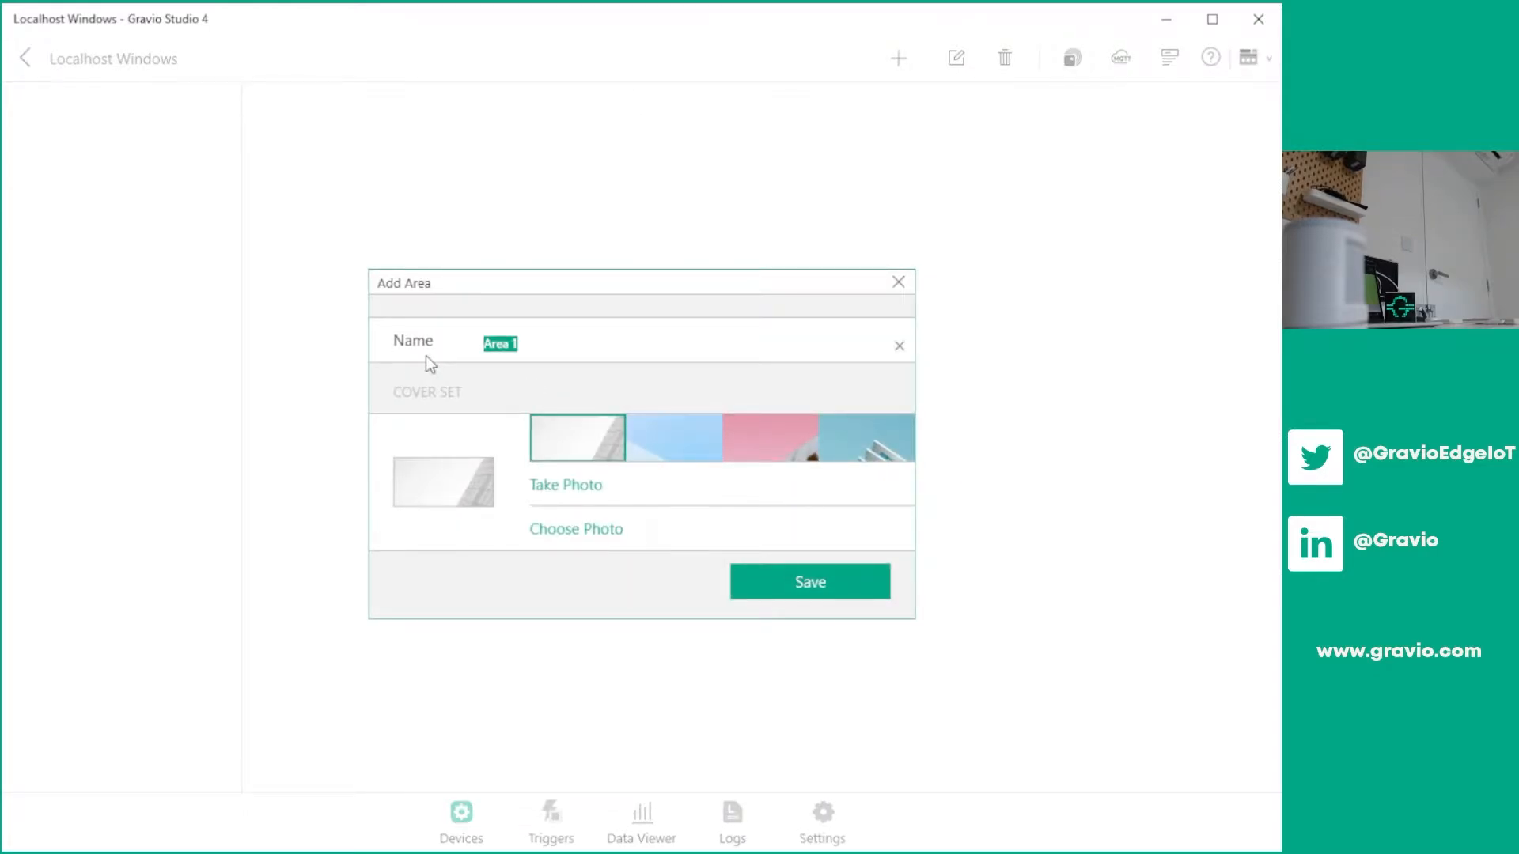
{"action": "type", "text": "Nick's Room"}
{"action": "key", "text": "BackSpace"}
{"action": "key", "text": "BackSpace"}
{"action": "key", "text": "BackSpace"}
{"action": "key", "text": "BackSpace"}
{"action": "type", "text": "Office"}
{"action": "left_click", "coordinate": [827, 592]}
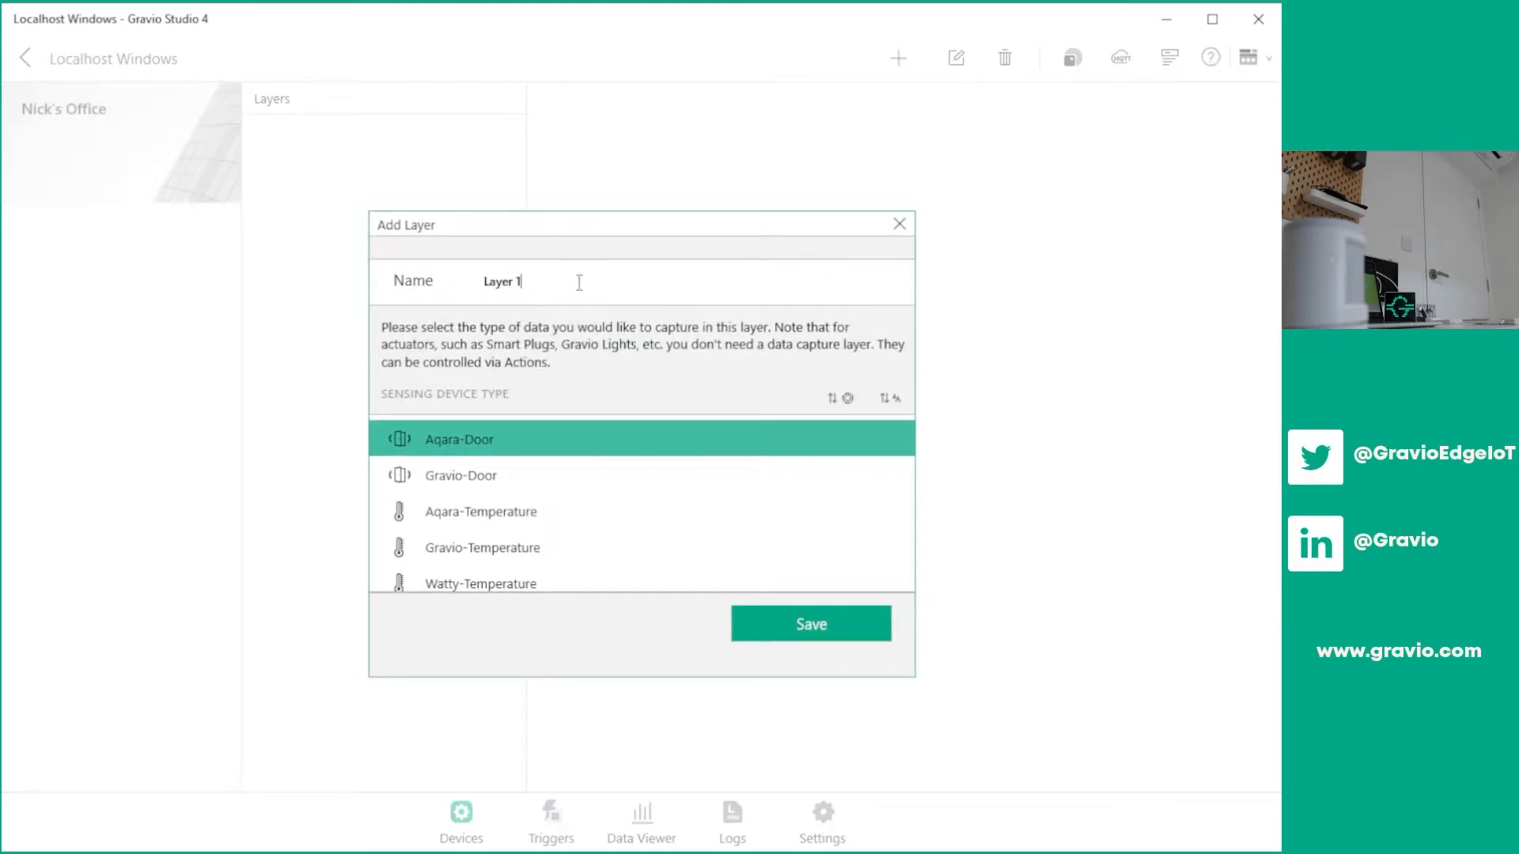
Add a layer named "Motion Sensor" with the sensing device type Aqara-Occupancy to the office area
{"action": "left_click_drag", "start_coordinate": [579, 282], "coordinate": [475, 287]}
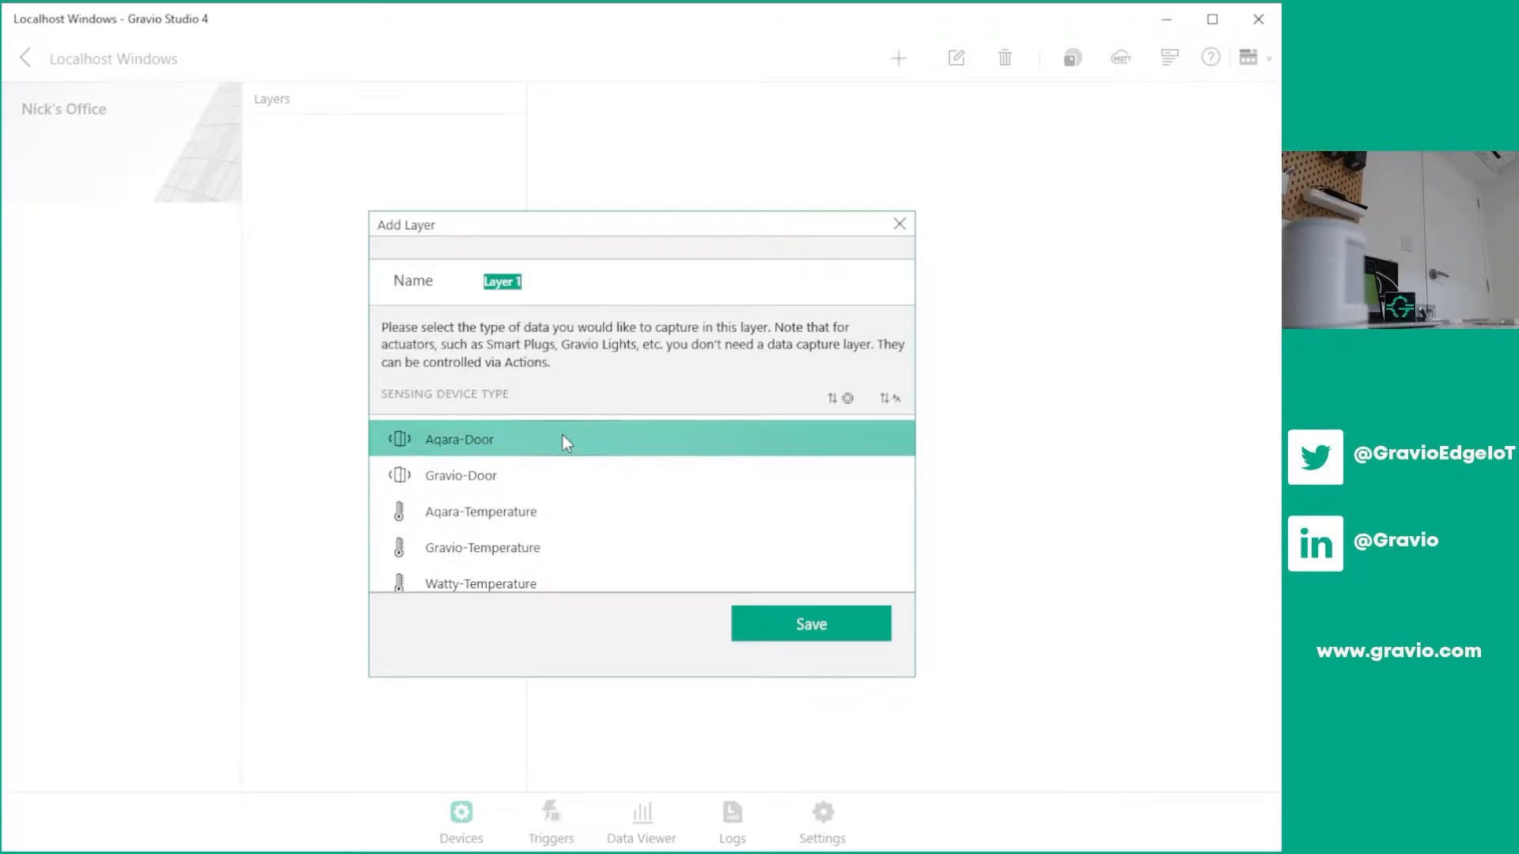
{"action": "type", "text": "Motion Sensor"}
{"action": "scroll", "coordinate": [571, 483], "scroll_direction": "down", "scroll_amount": 4}
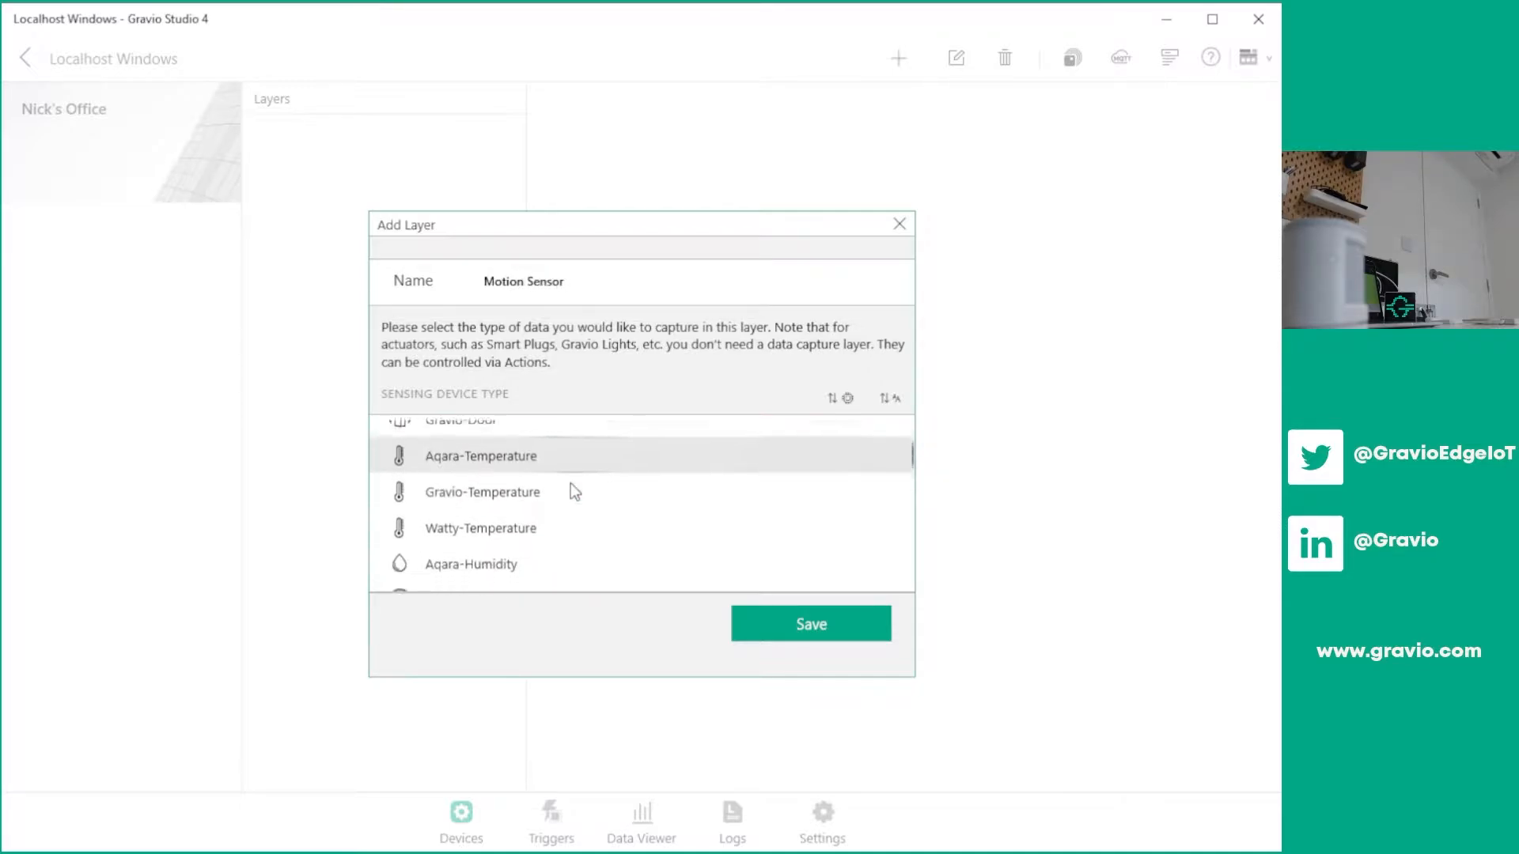
{"action": "scroll", "coordinate": [570, 485], "scroll_direction": "down", "scroll_amount": 4}
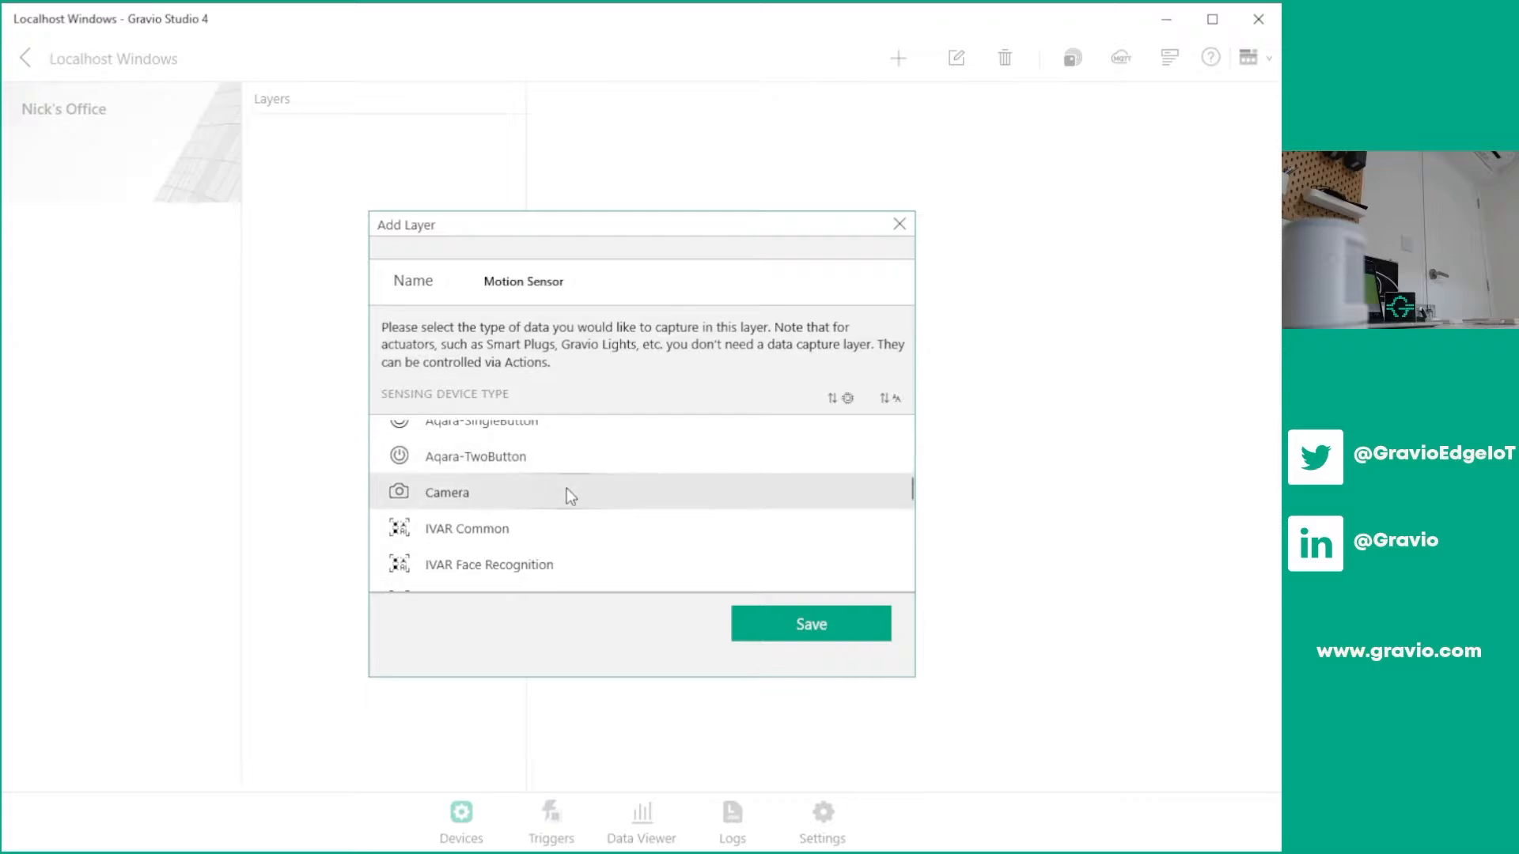
{"action": "scroll", "coordinate": [579, 507], "scroll_direction": "up", "scroll_amount": 3}
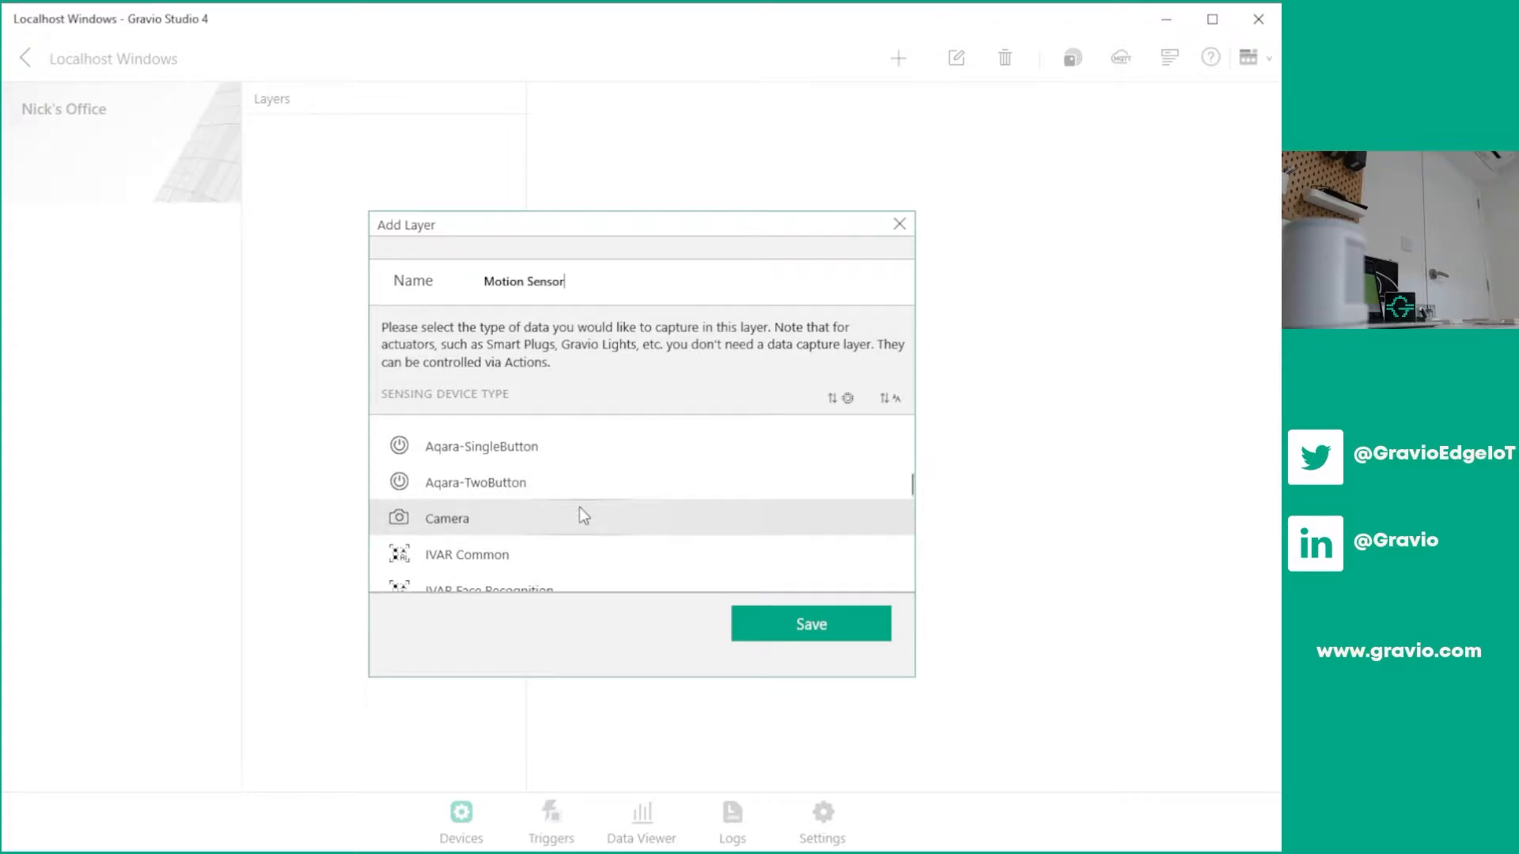
{"action": "scroll", "coordinate": [579, 506], "scroll_direction": "down", "scroll_amount": 3}
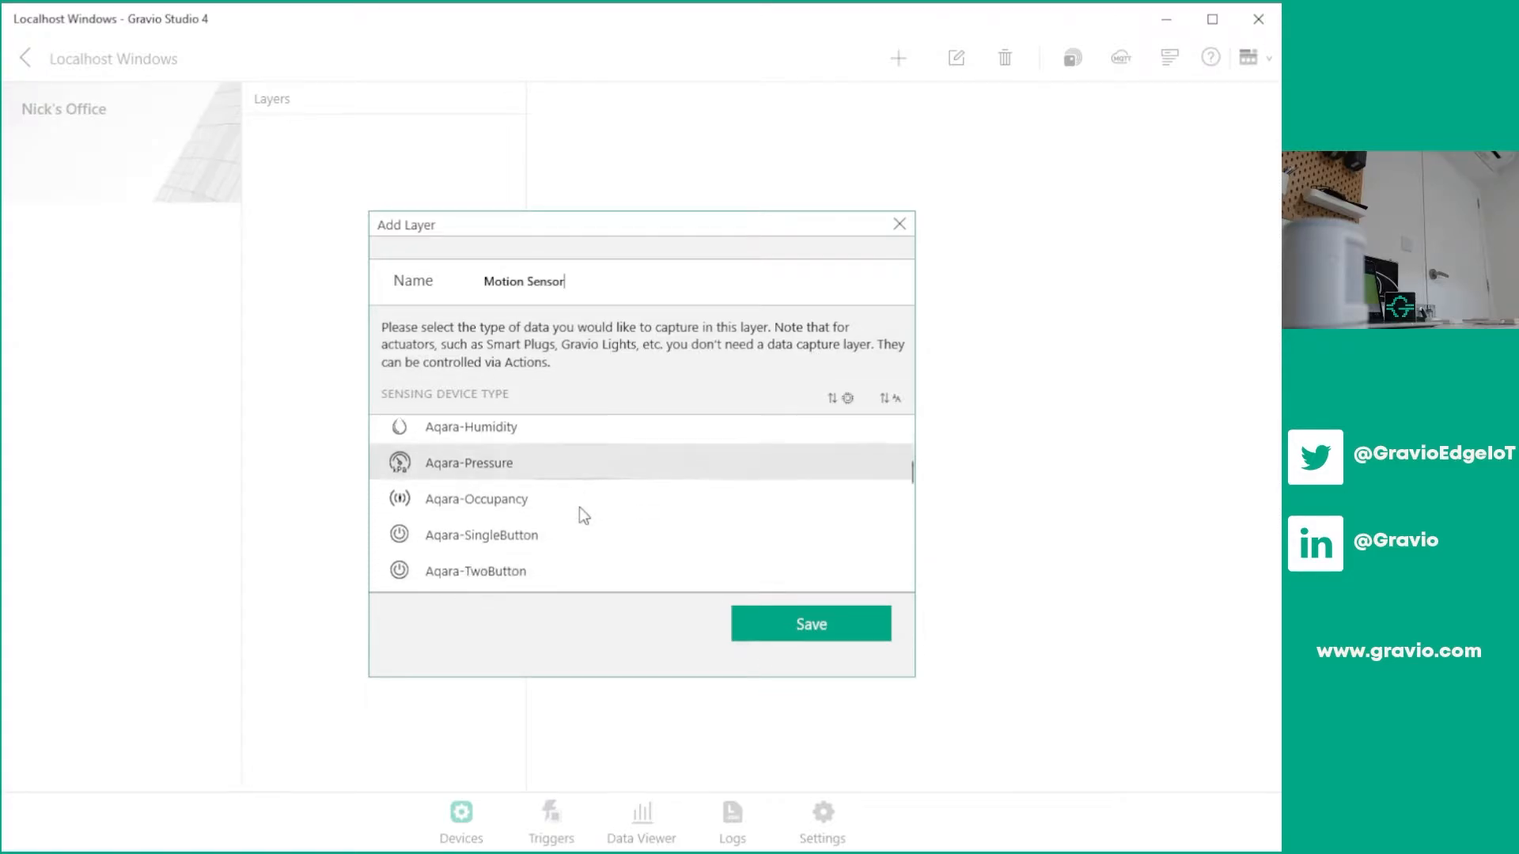
{"action": "scroll", "coordinate": [579, 506], "scroll_direction": "up", "scroll_amount": 5}
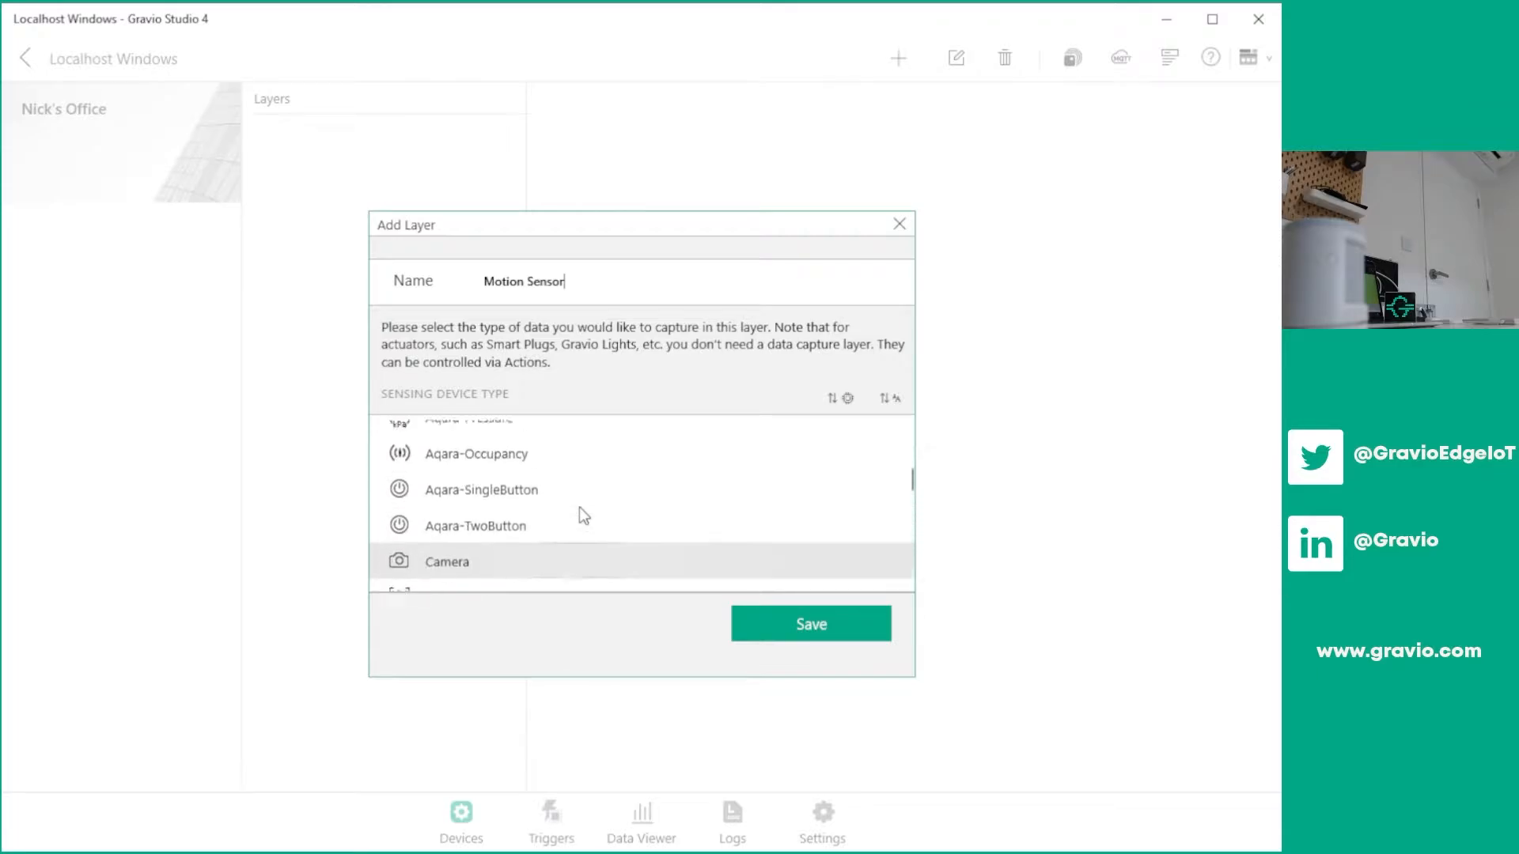
{"action": "scroll", "coordinate": [579, 507], "scroll_direction": "down", "scroll_amount": 3}
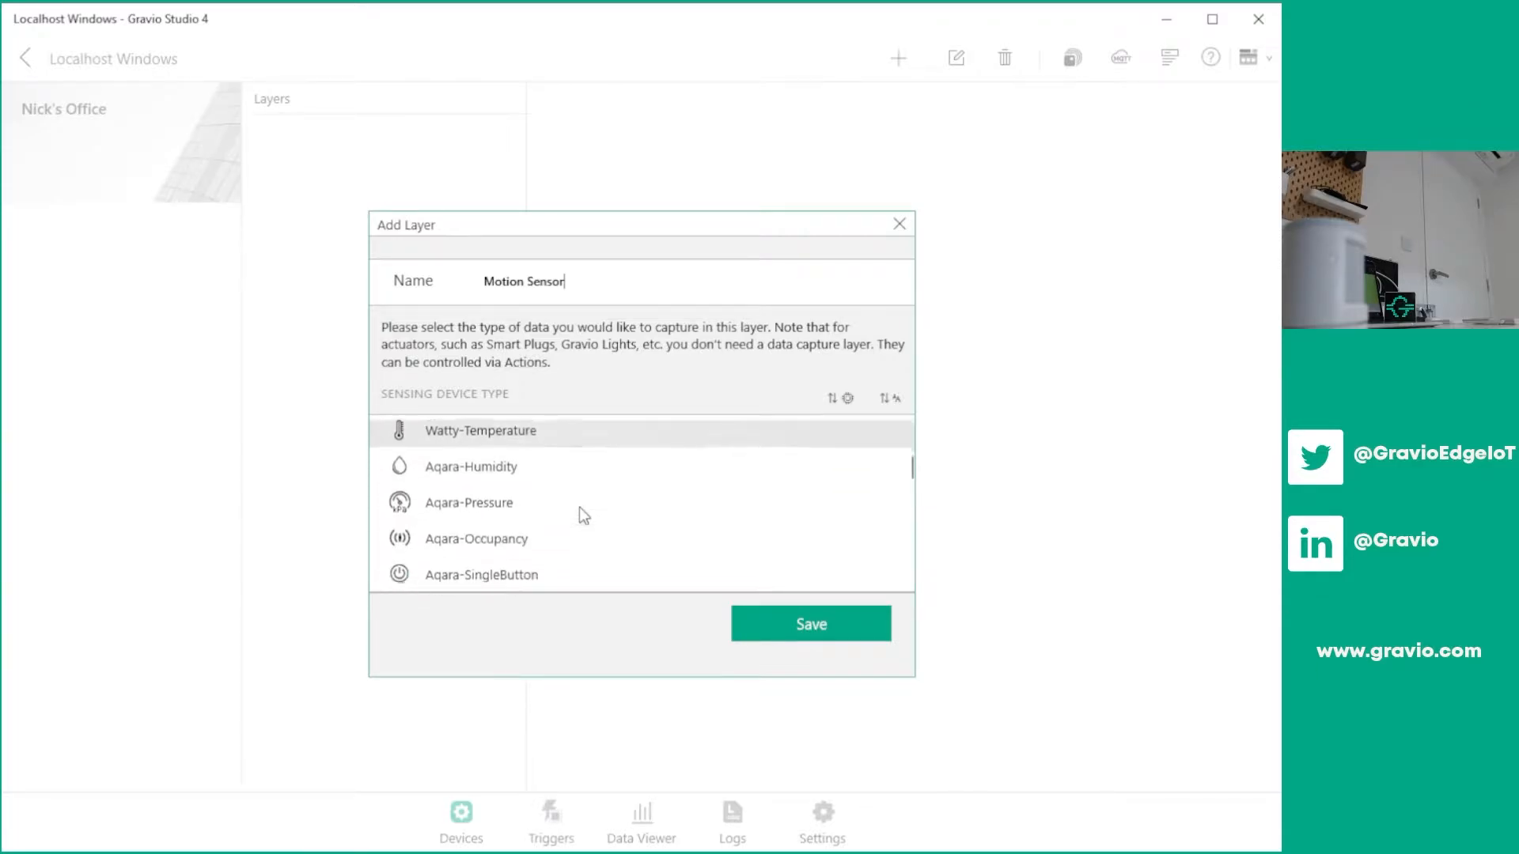
{"action": "left_click", "coordinate": [582, 499]}
{"action": "left_click", "coordinate": [831, 620]}
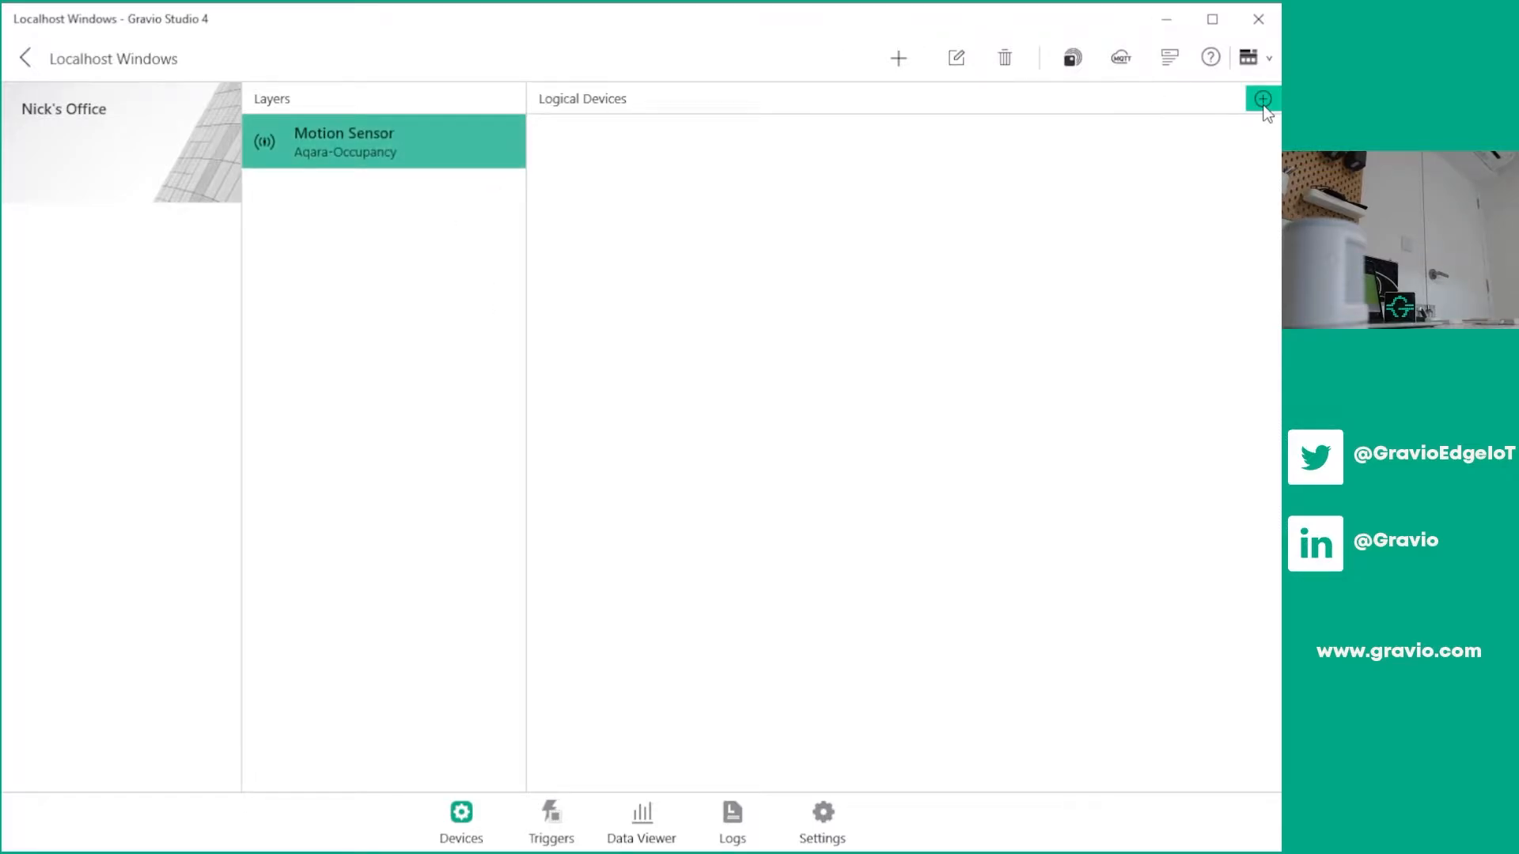
Bind the paired lumi.sensor_motion.aq2 Zigbee sensor to the Motion Sensor layer
{"action": "left_click", "coordinate": [1264, 103]}
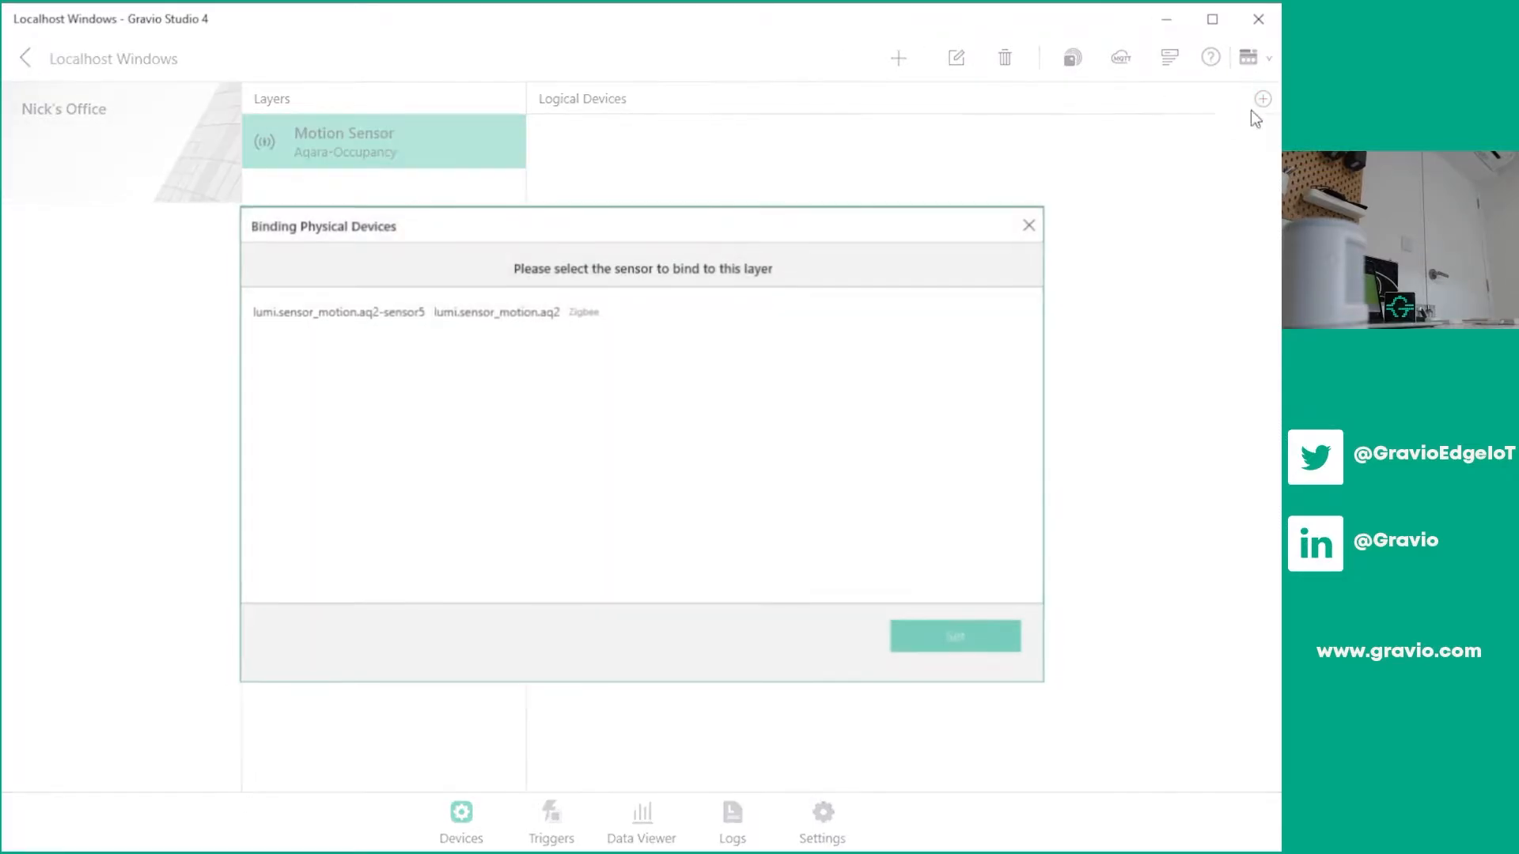
{"action": "left_click", "coordinate": [526, 307]}
{"action": "left_click", "coordinate": [928, 638]}
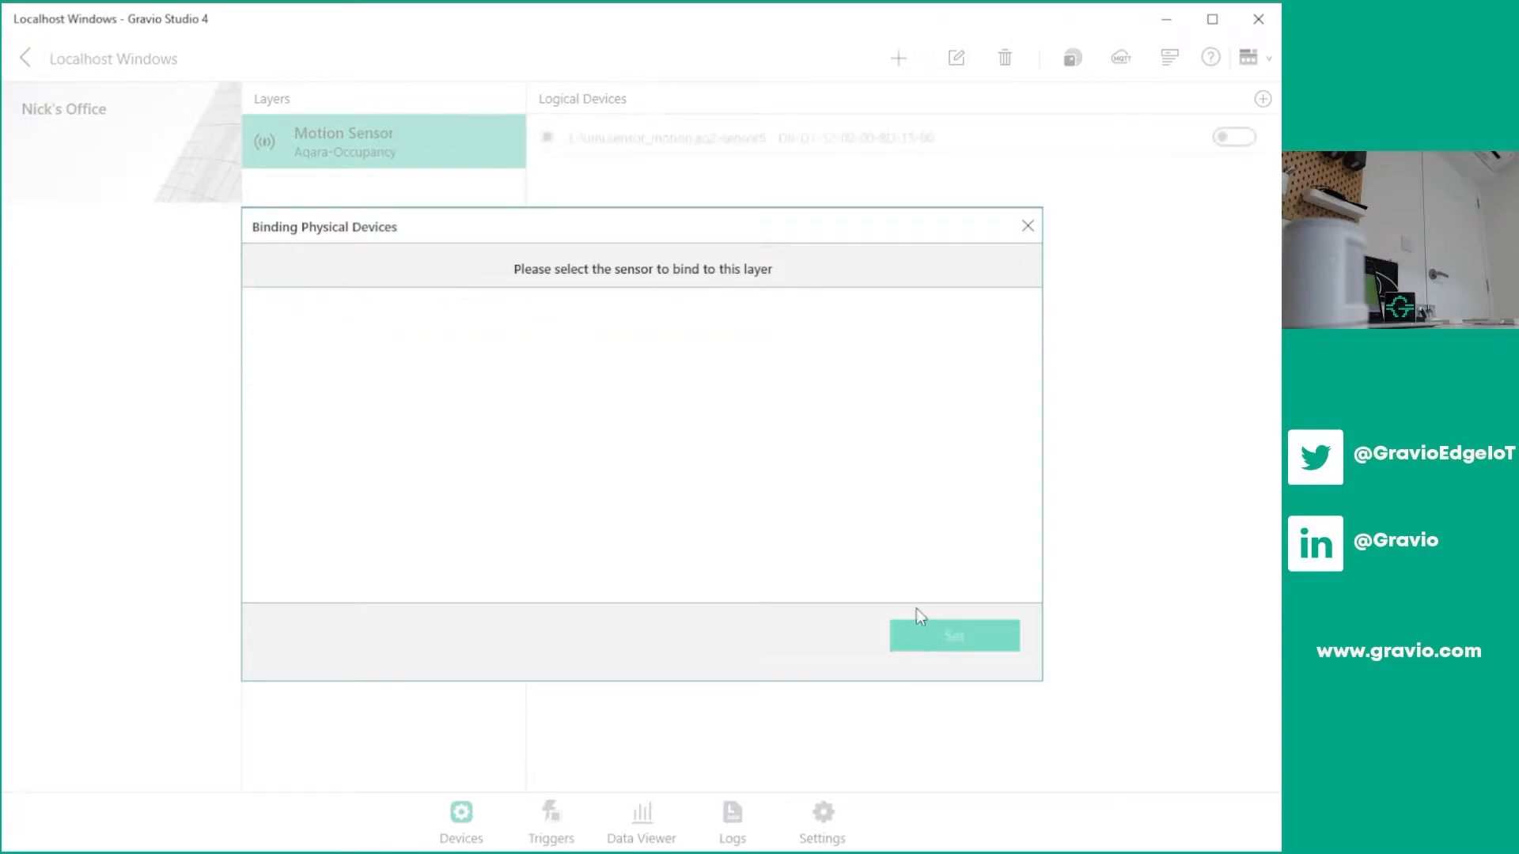
{"action": "left_click", "coordinate": [1028, 226]}
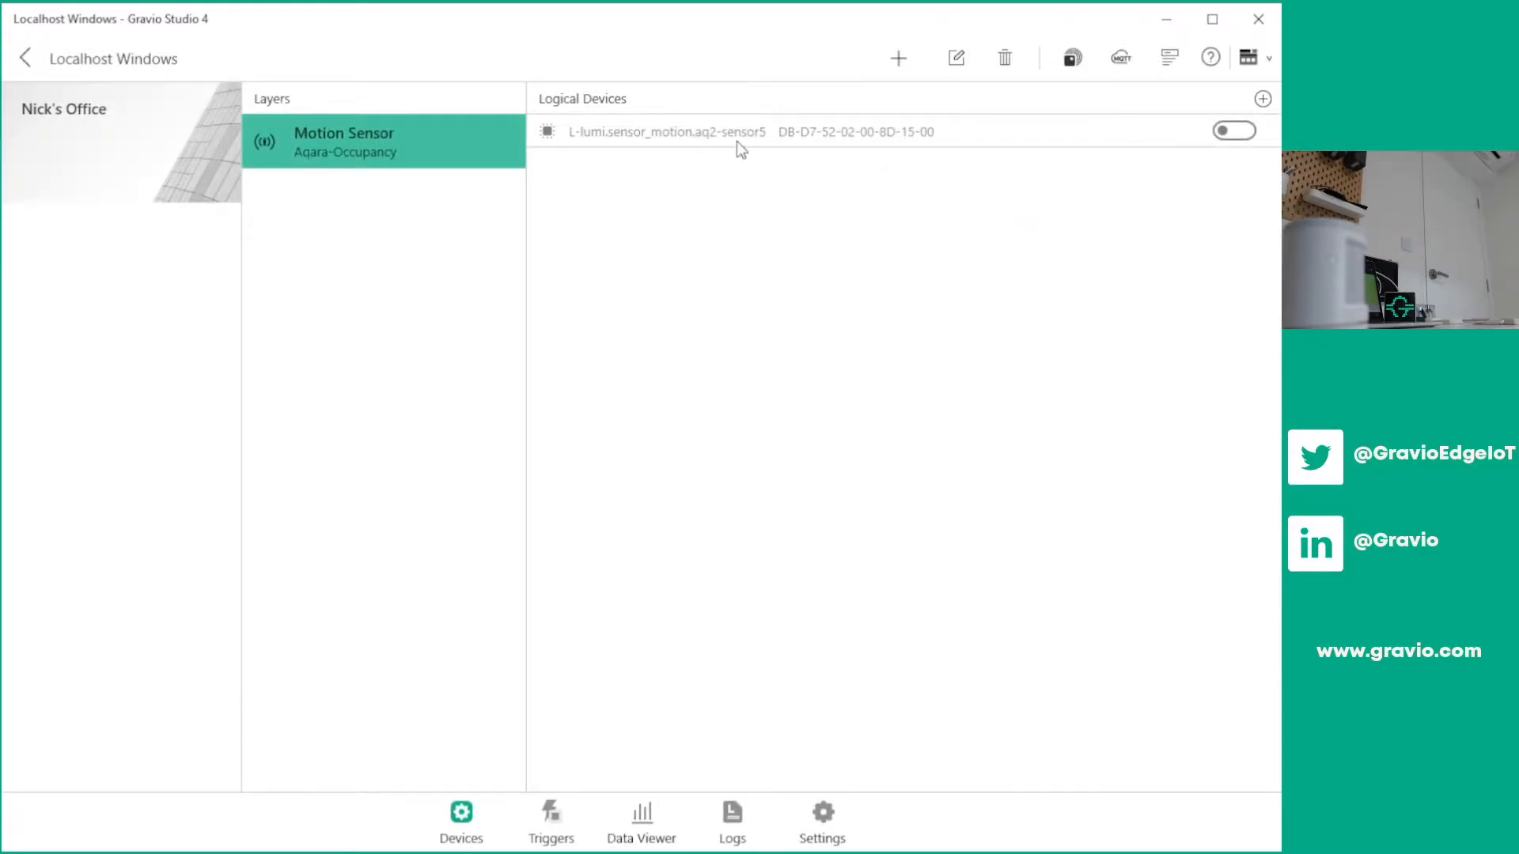
Enable the bound motion sensor and turn on live data in the Data Viewer
{"action": "left_click", "coordinate": [1232, 132]}
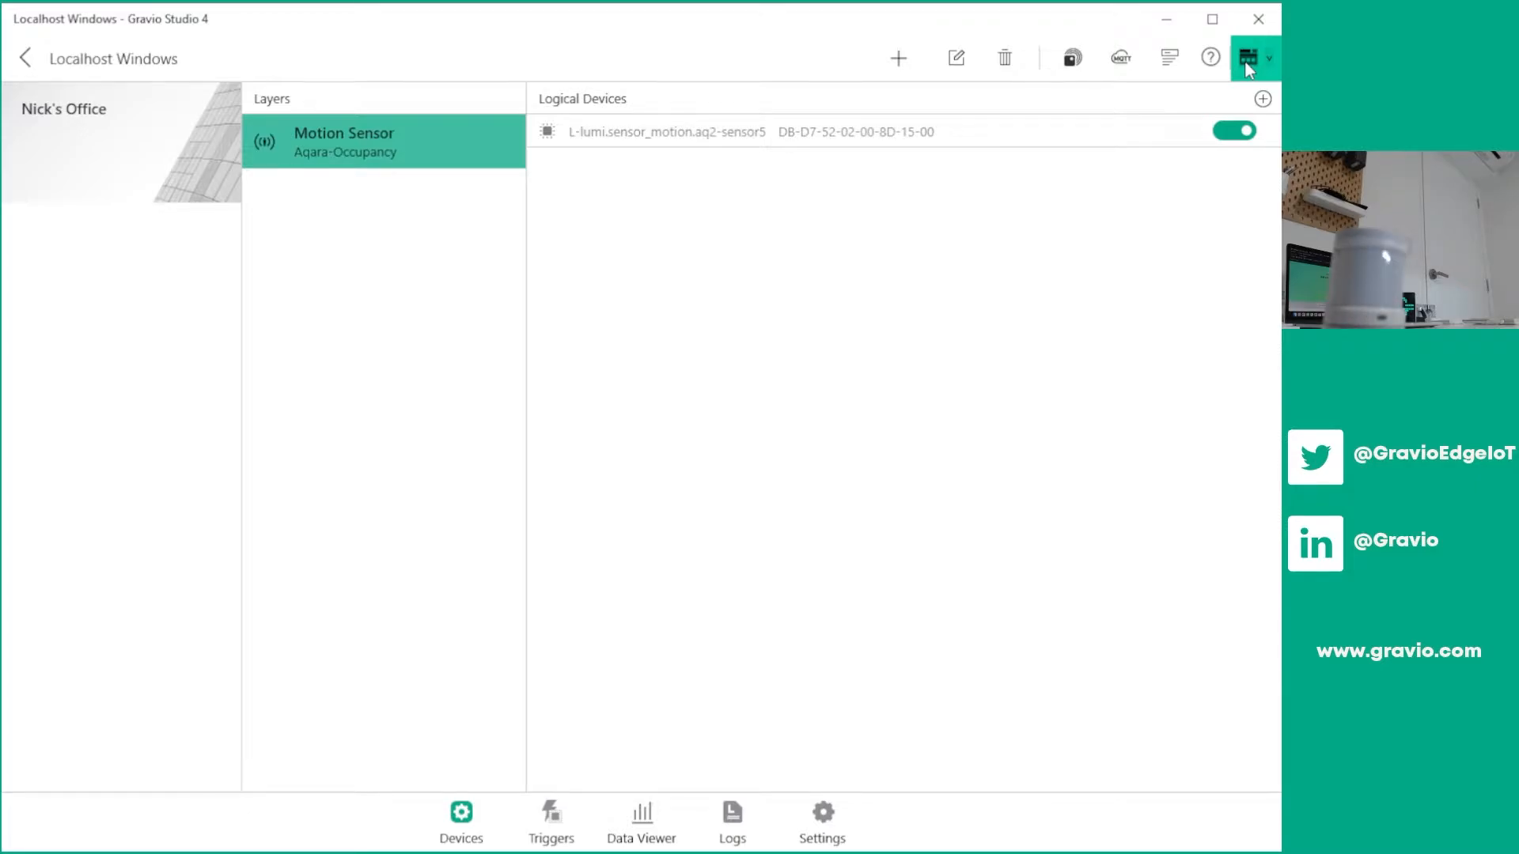
{"action": "left_click", "coordinate": [650, 824]}
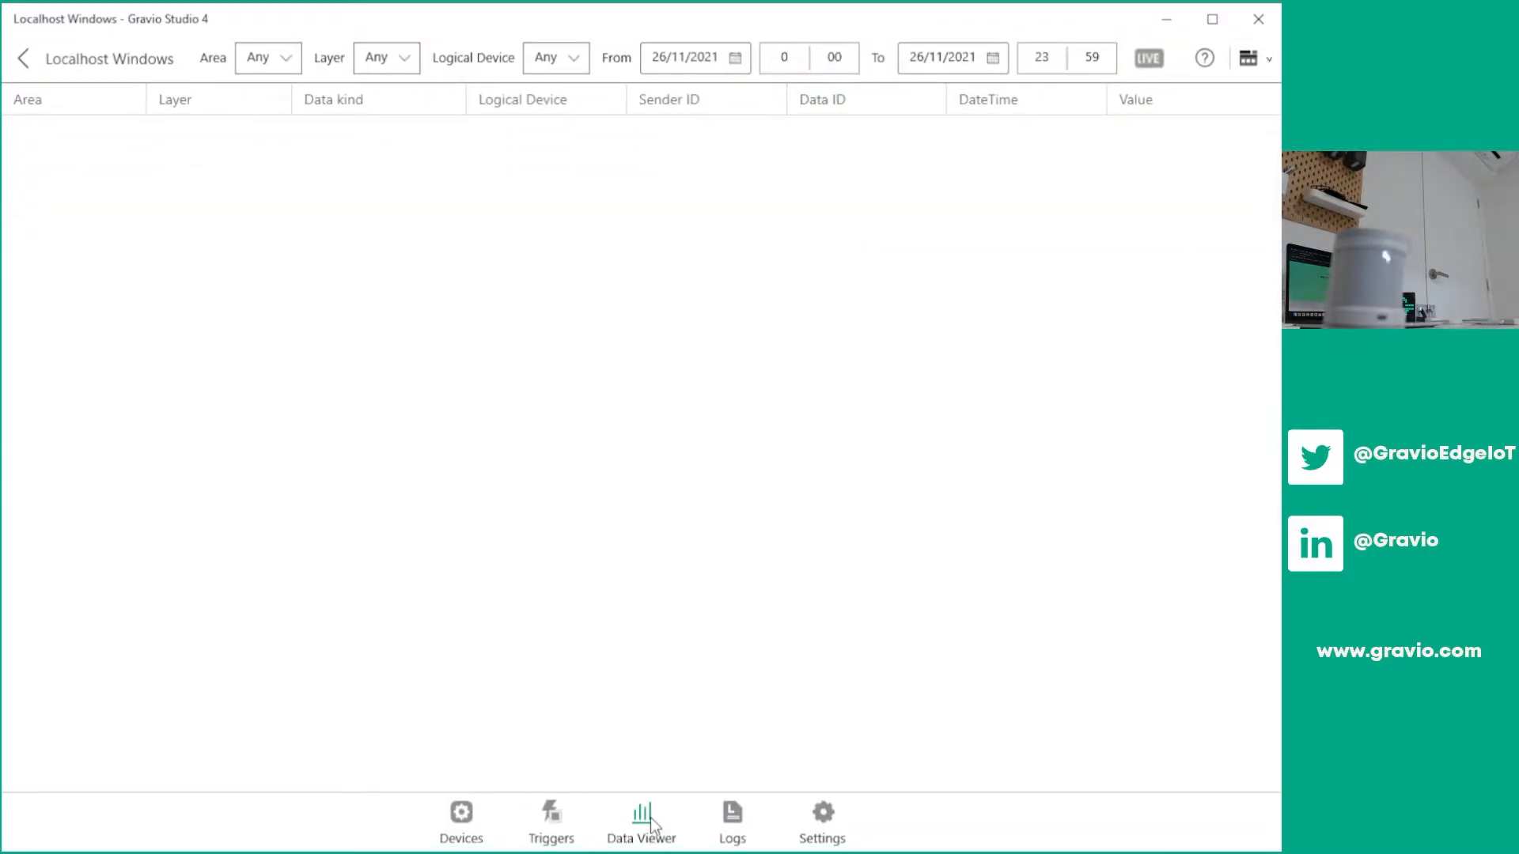
{"action": "left_click", "coordinate": [1149, 59]}
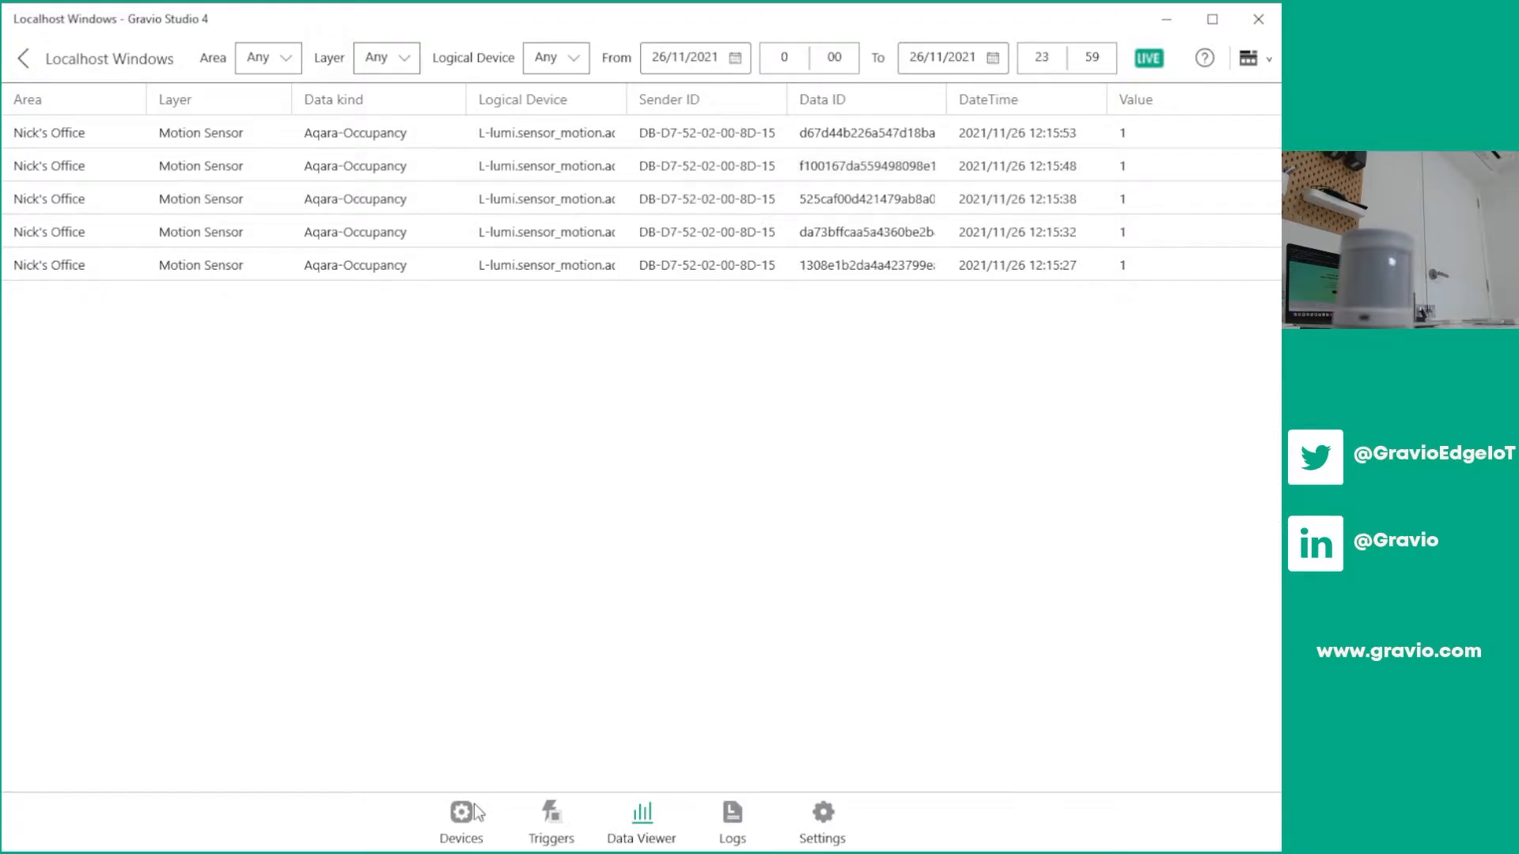
Create a new Hubkit action named LineMessage among all the hub's actions
{"action": "left_click", "coordinate": [1258, 57]}
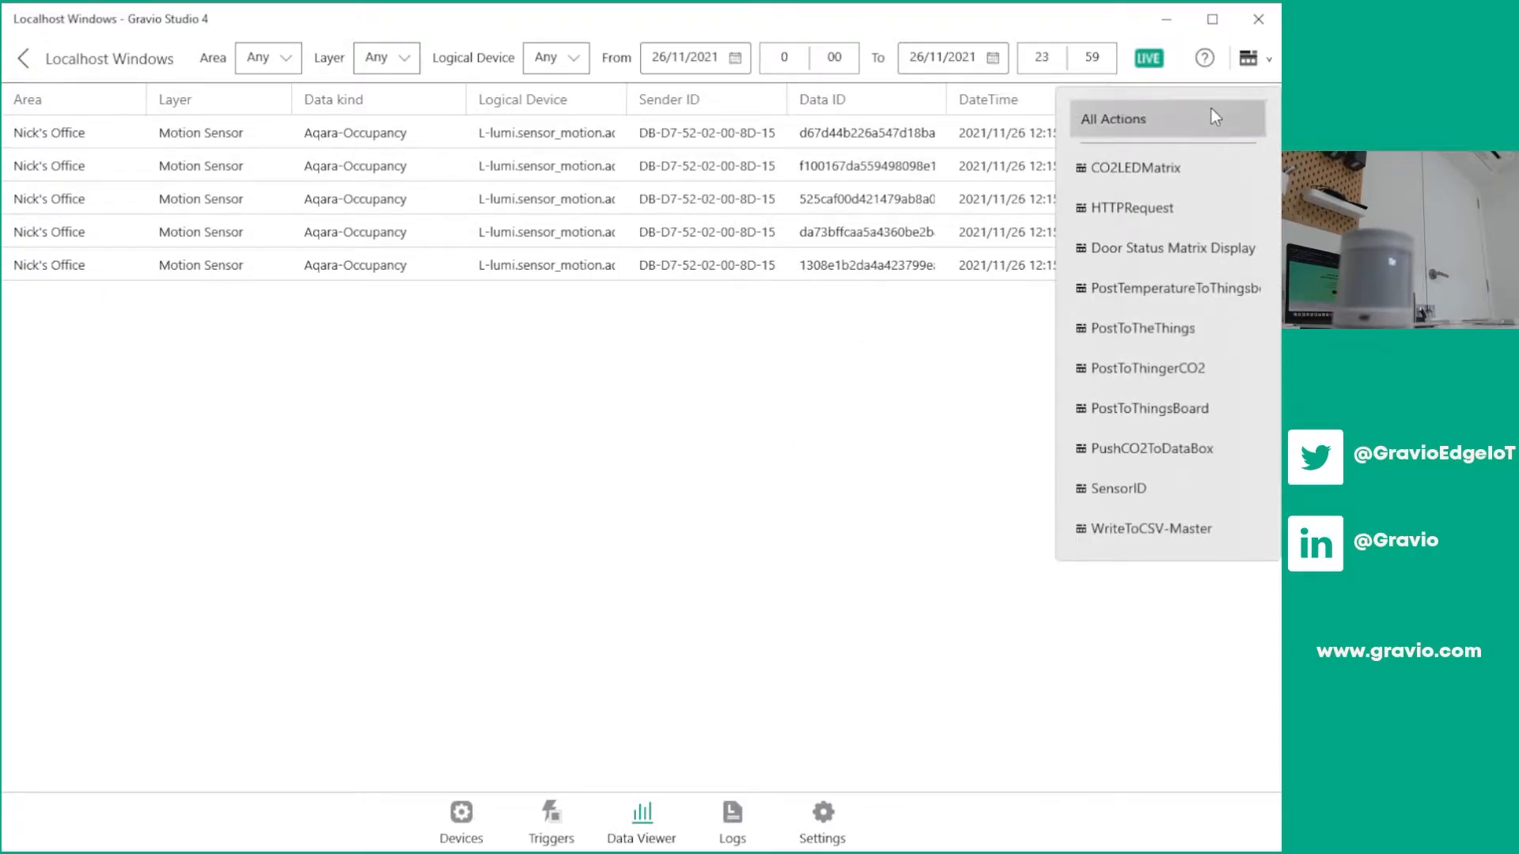
{"action": "left_click", "coordinate": [1211, 107]}
{"action": "scroll", "coordinate": [910, 360], "scroll_direction": "down", "scroll_amount": 3}
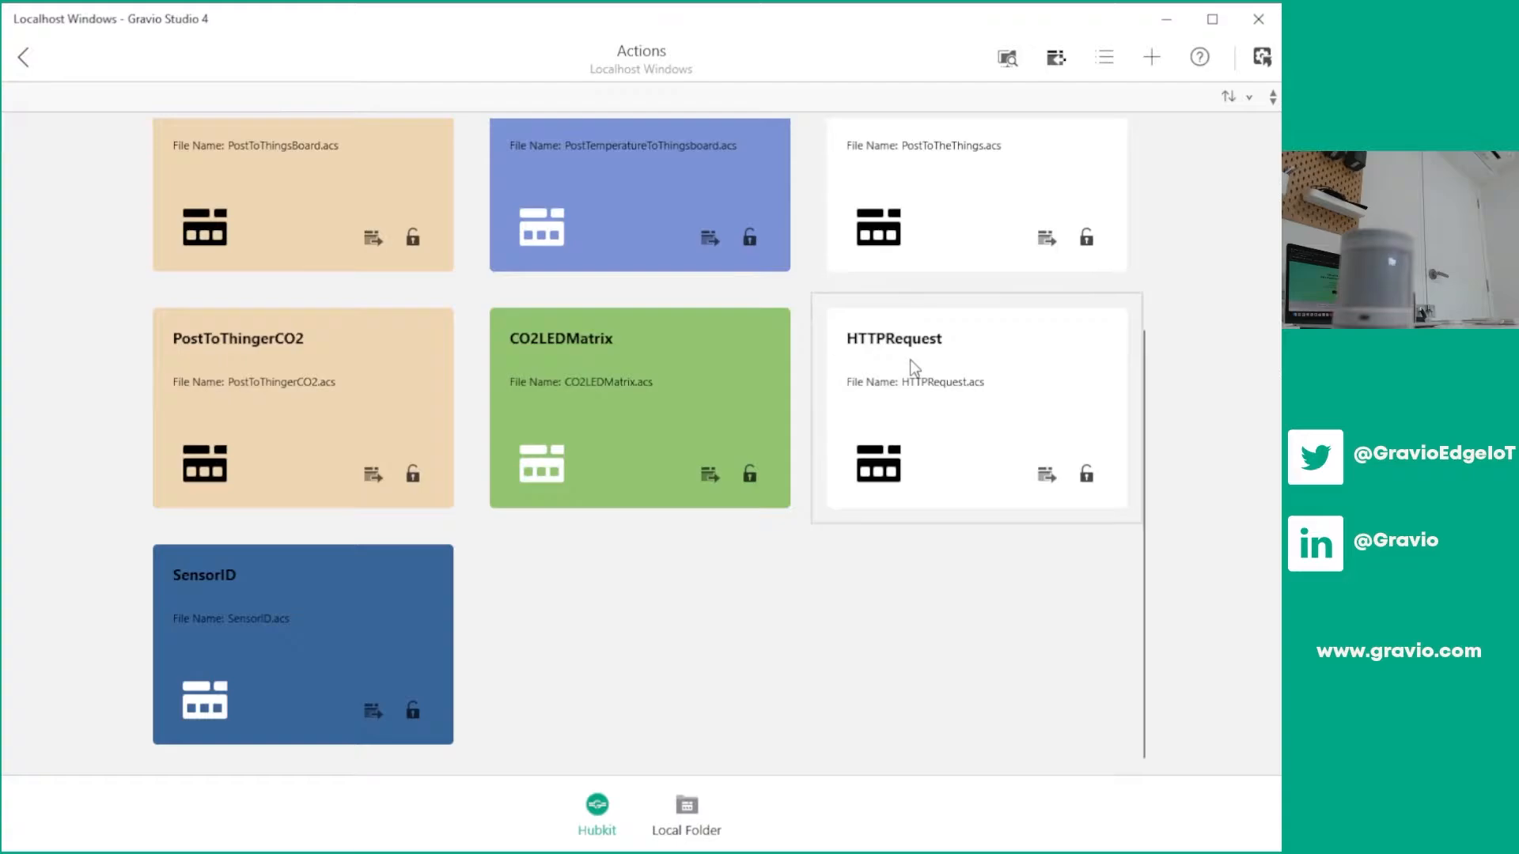
{"action": "left_click", "coordinate": [1152, 63]}
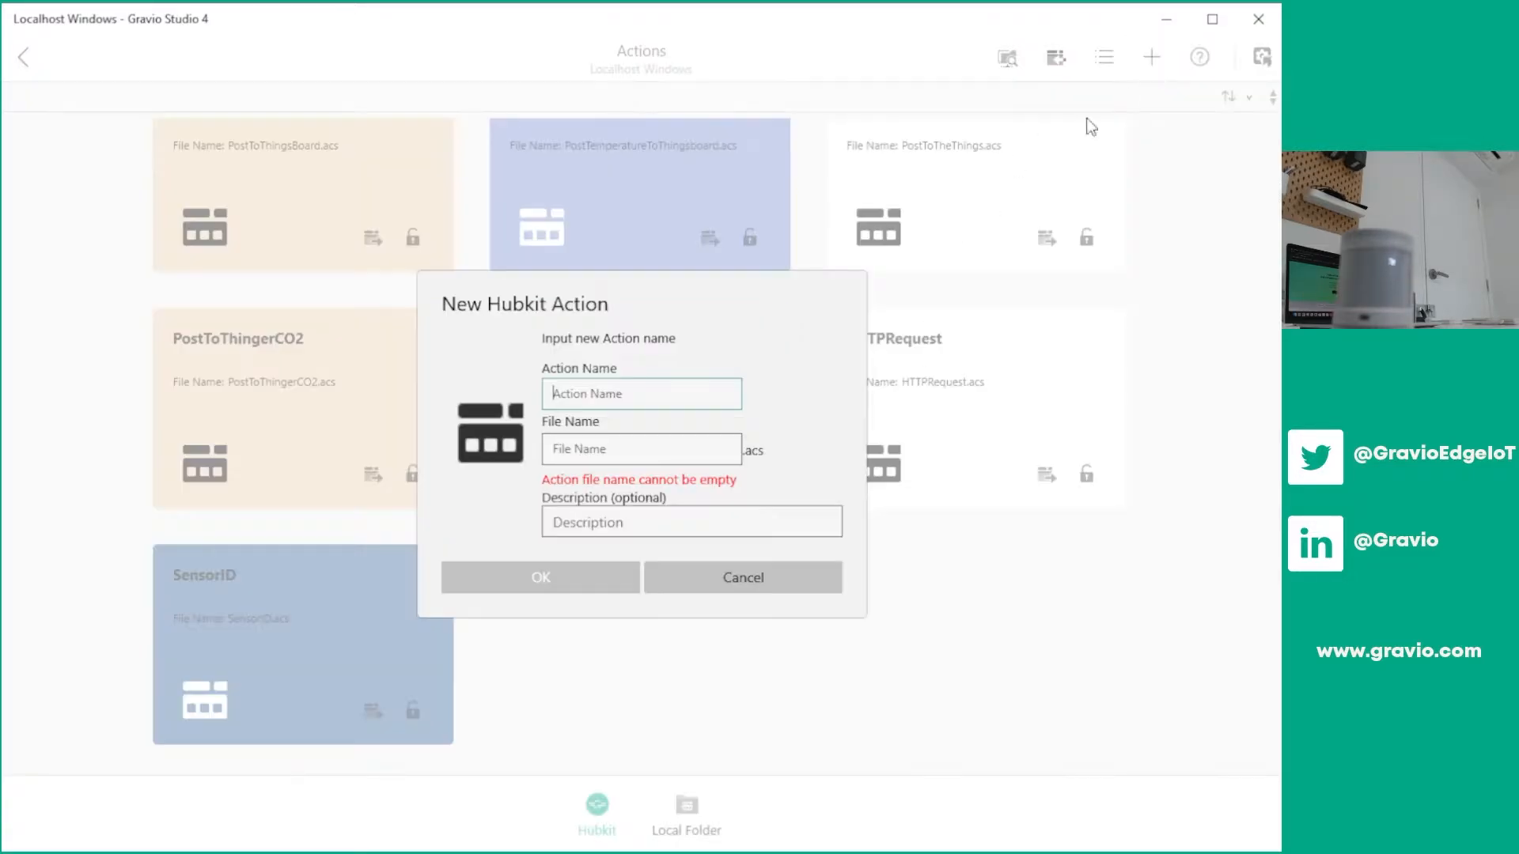
{"action": "type", "text": "LineMessage"}
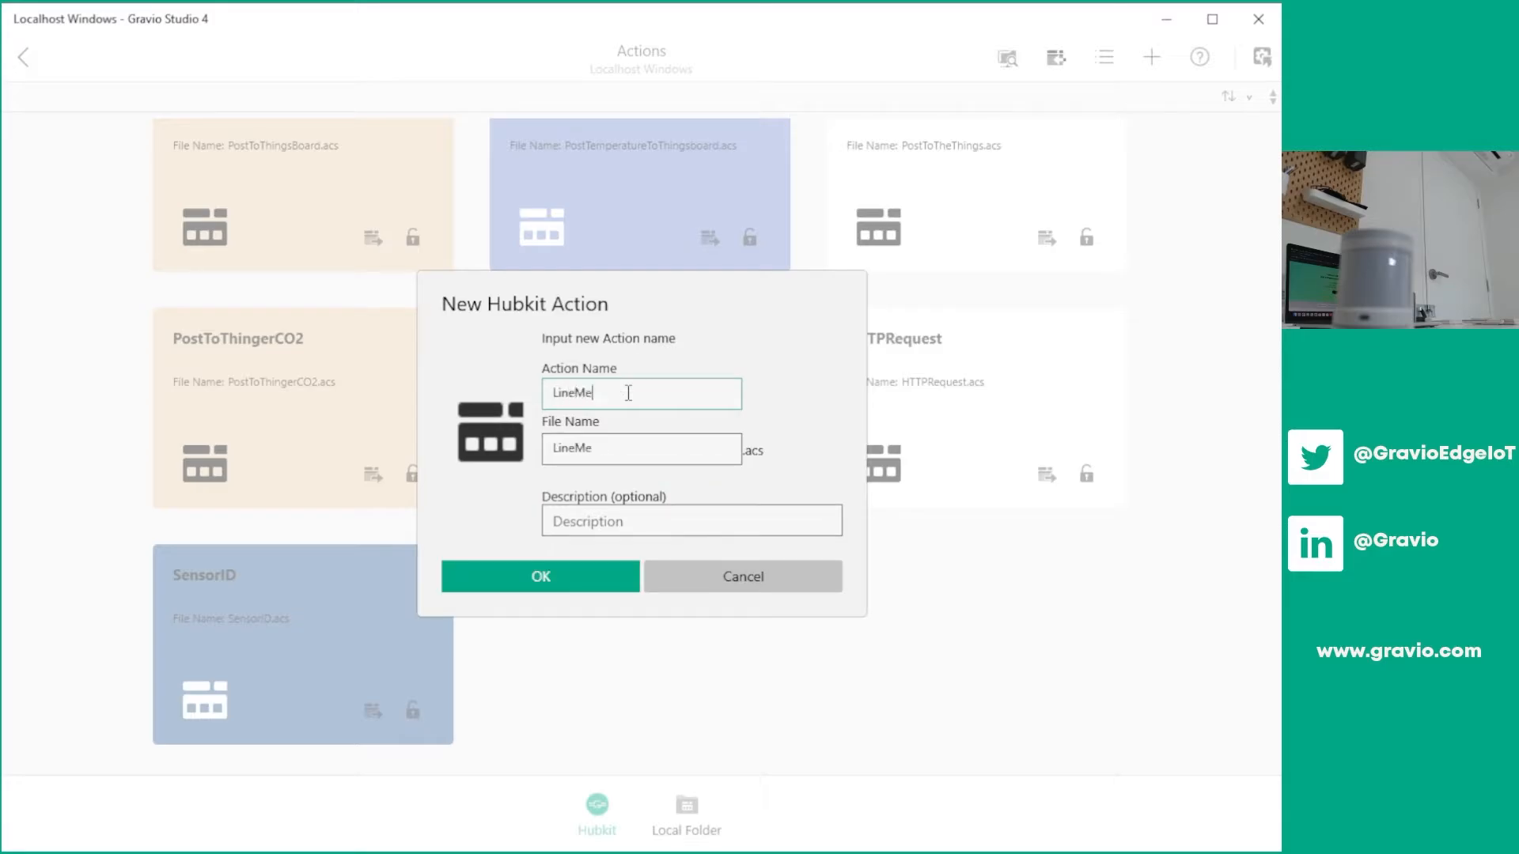
{"action": "left_click", "coordinate": [616, 588]}
Open the LineMessage action and add the LINE Notify component as its first step
{"action": "scroll", "coordinate": [431, 396], "scroll_direction": "down", "scroll_amount": 3}
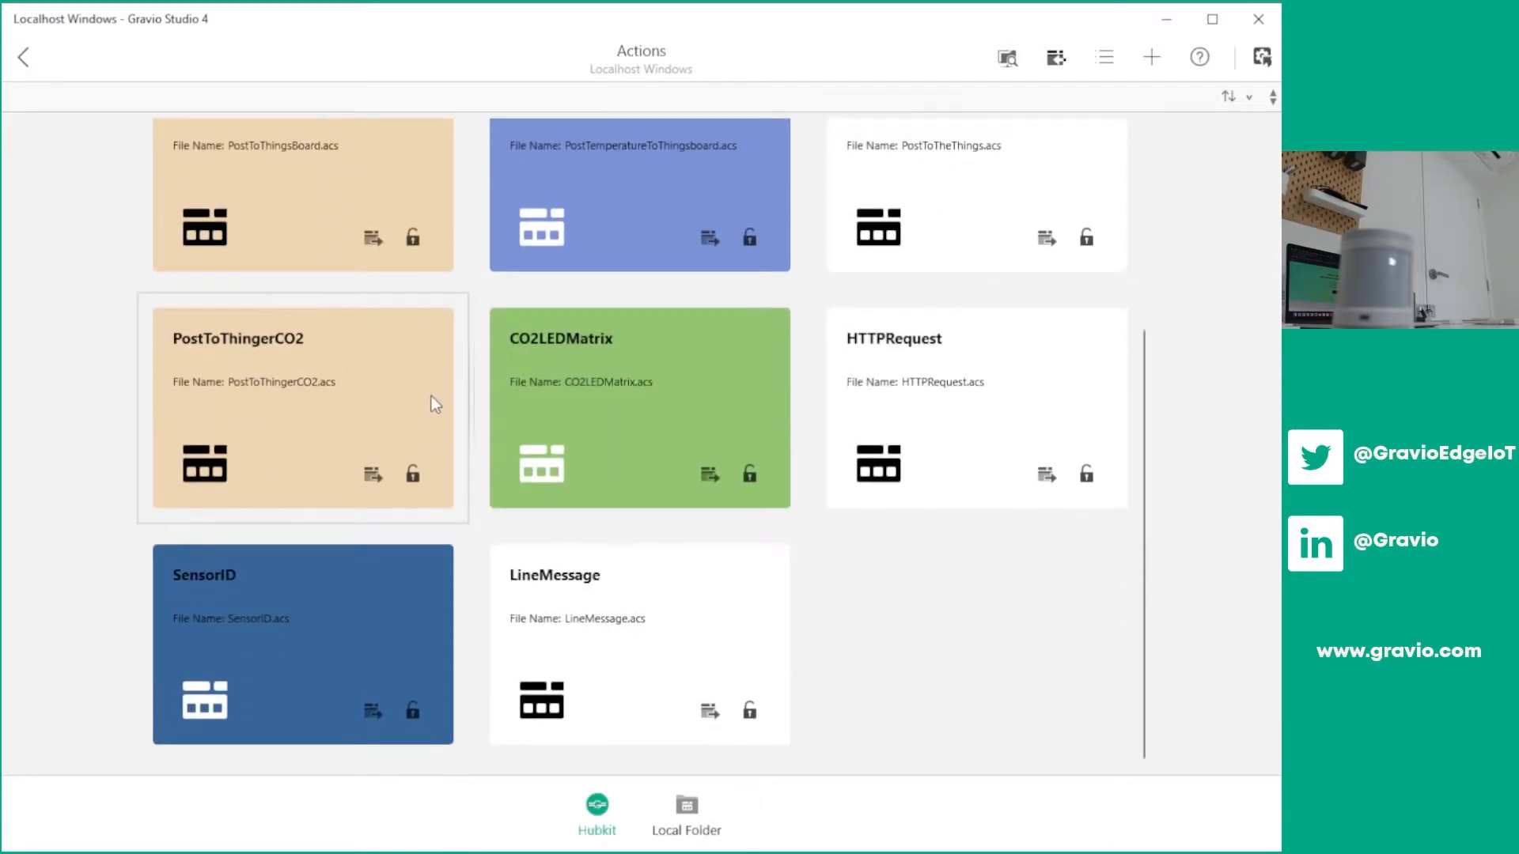
{"action": "left_click", "coordinate": [593, 583]}
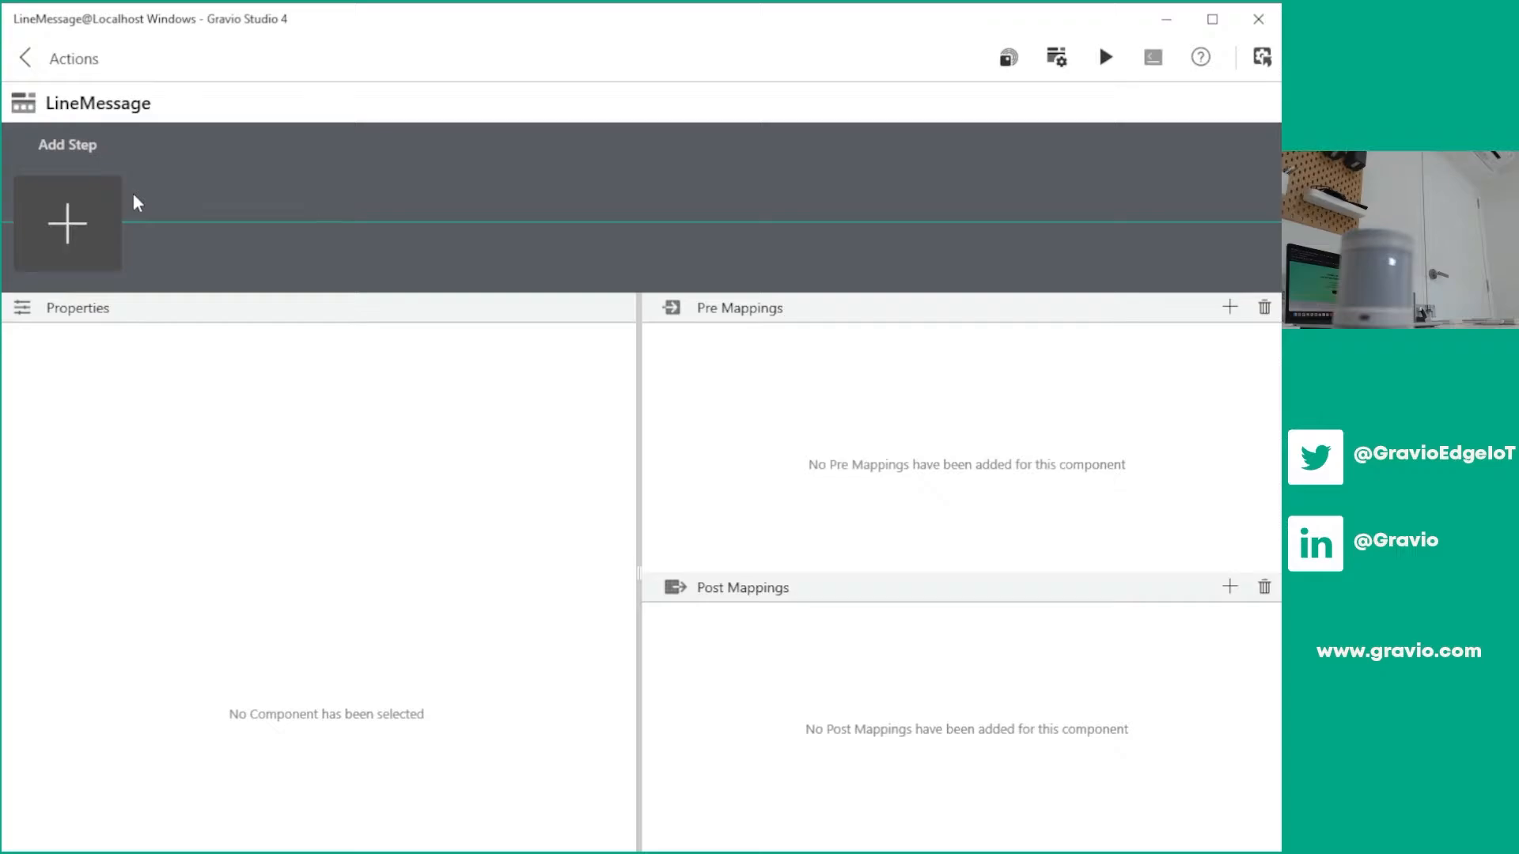
{"action": "left_click", "coordinate": [85, 220]}
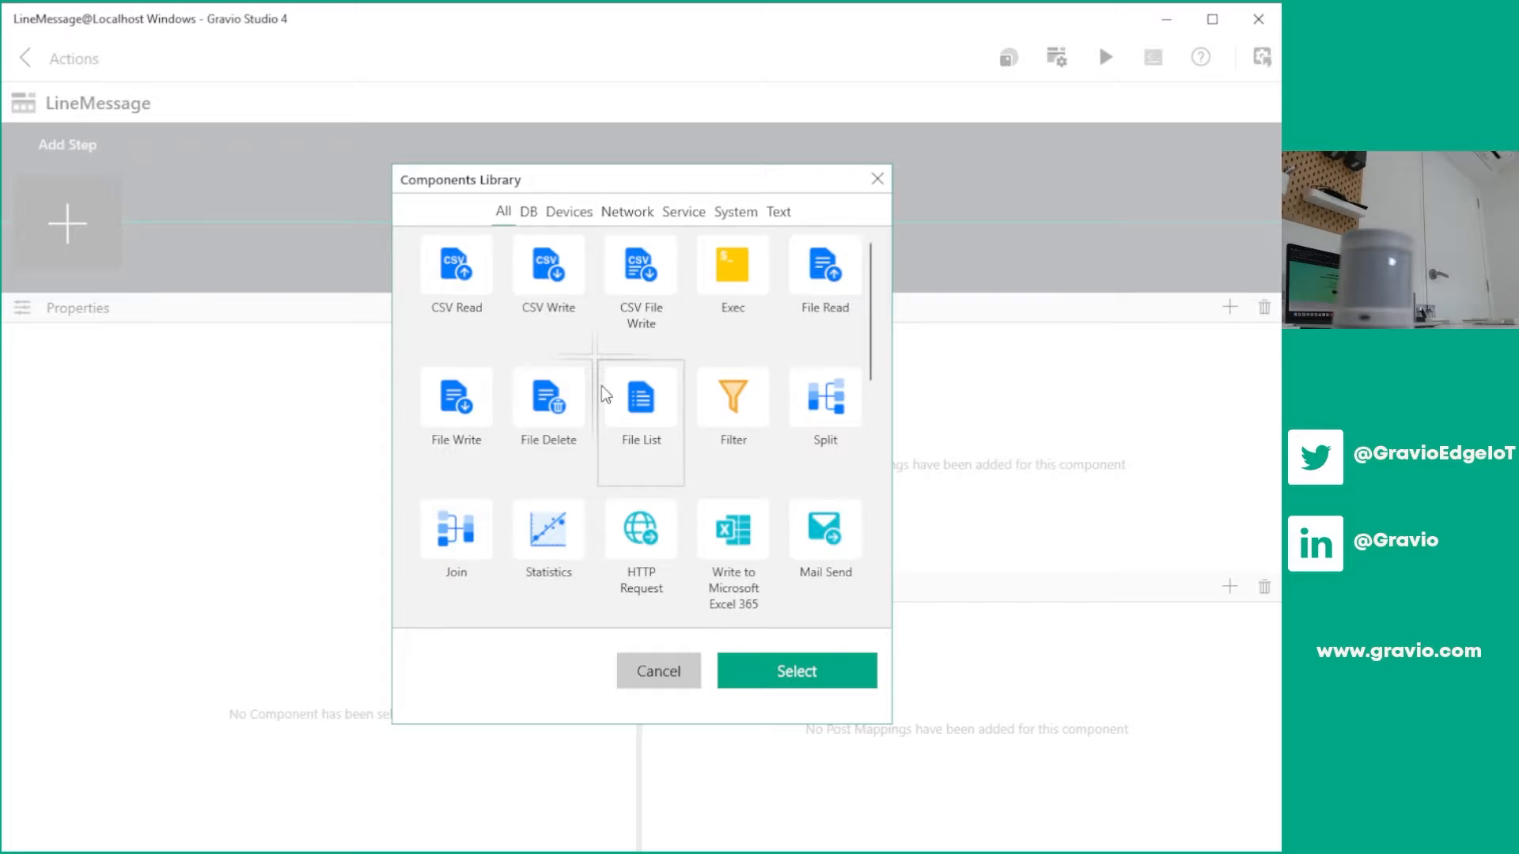
{"action": "scroll", "coordinate": [606, 394], "scroll_direction": "down", "scroll_amount": 10}
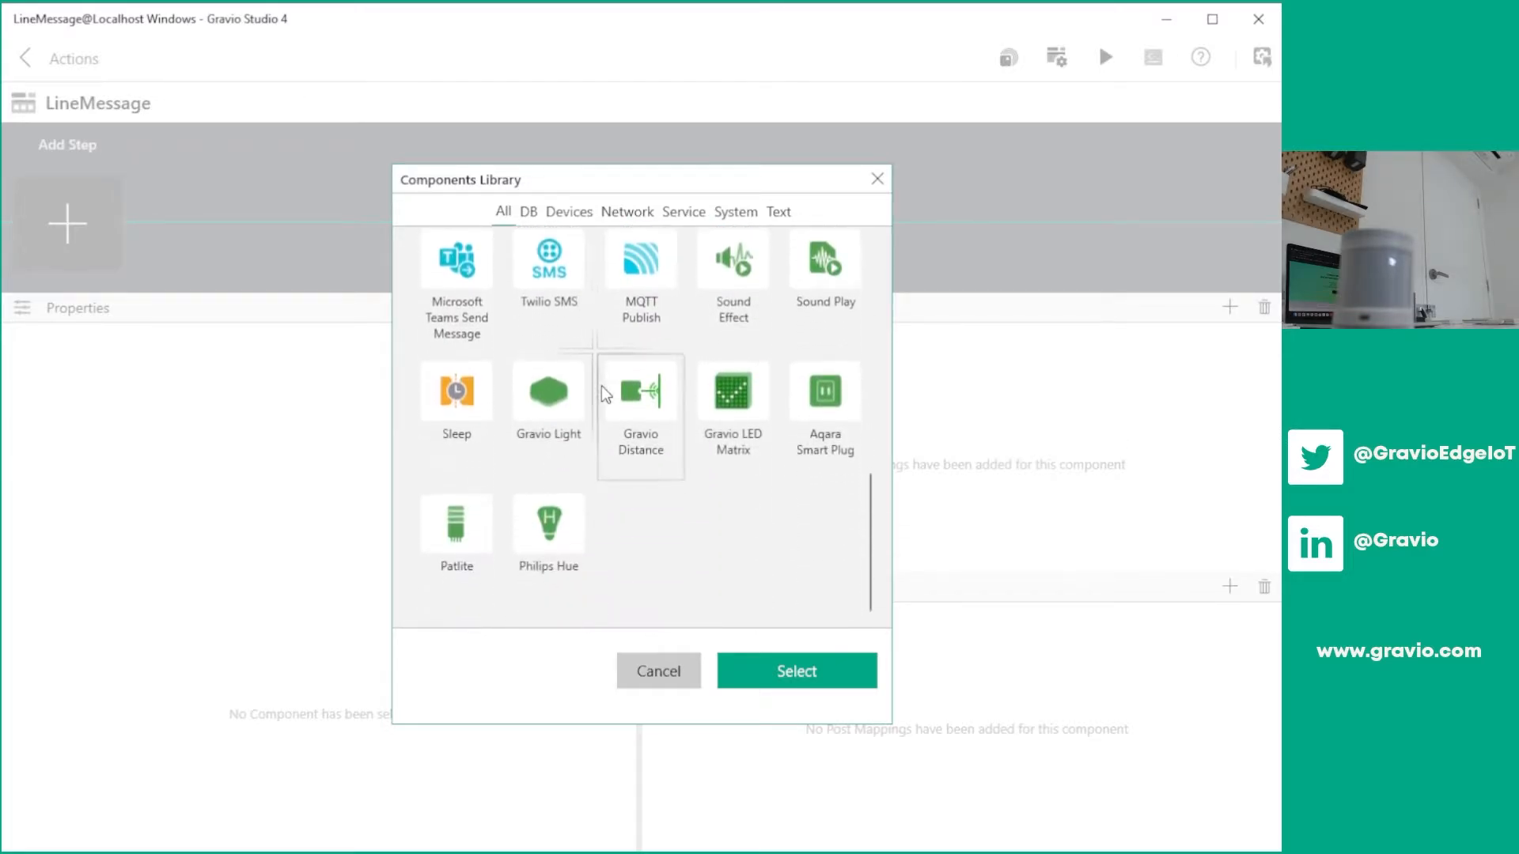
{"action": "scroll", "coordinate": [606, 394], "scroll_direction": "up", "scroll_amount": 5}
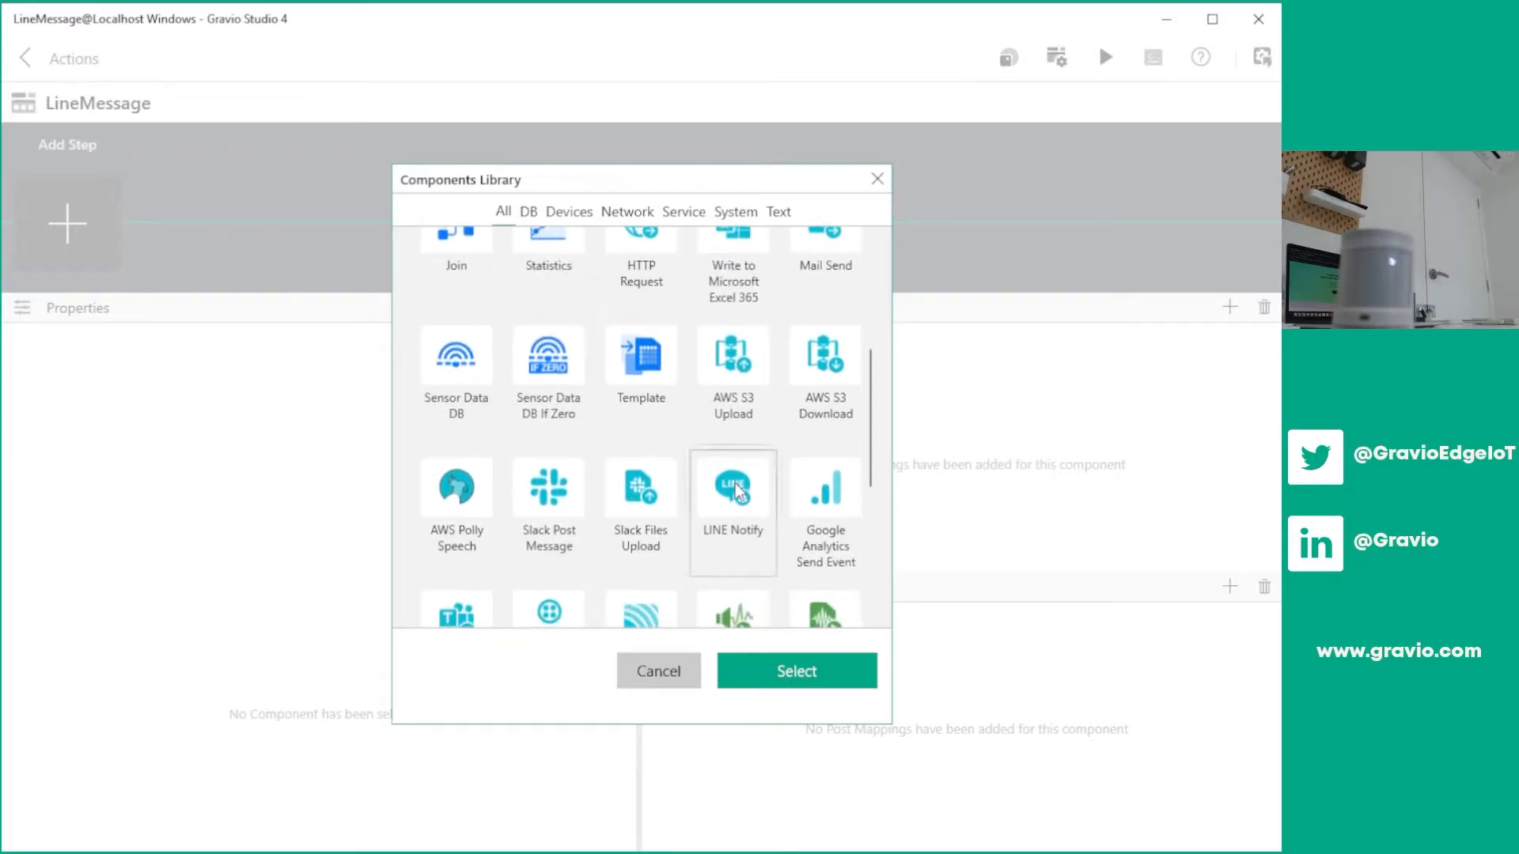
{"action": "left_click", "coordinate": [733, 499]}
{"action": "left_click", "coordinate": [800, 678]}
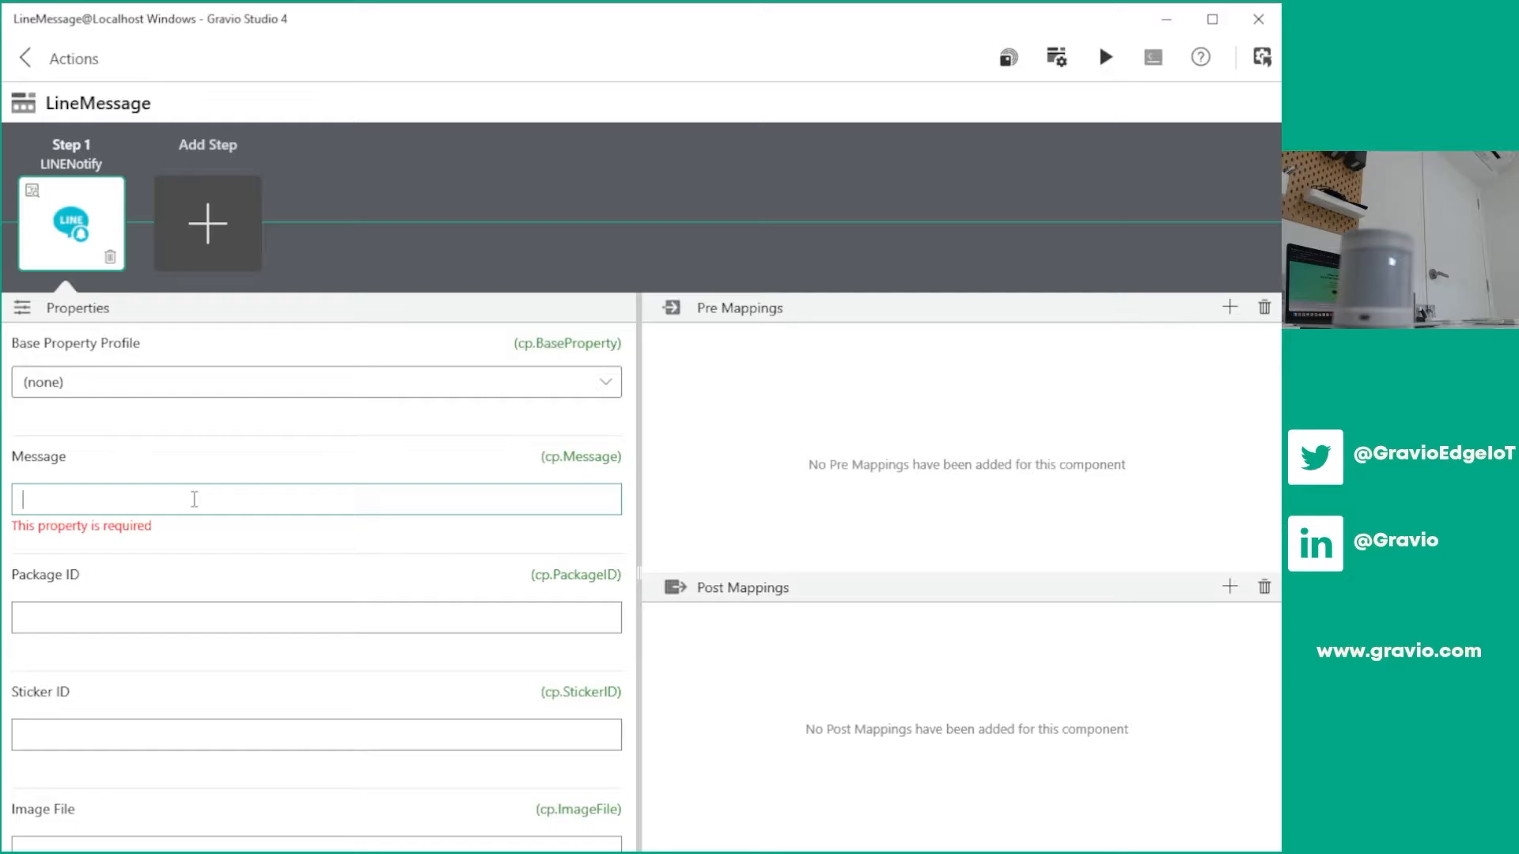
Set the LINE Notify message to "There is someone in the office! Please check!"
{"action": "type", "text": "There is someone i"}
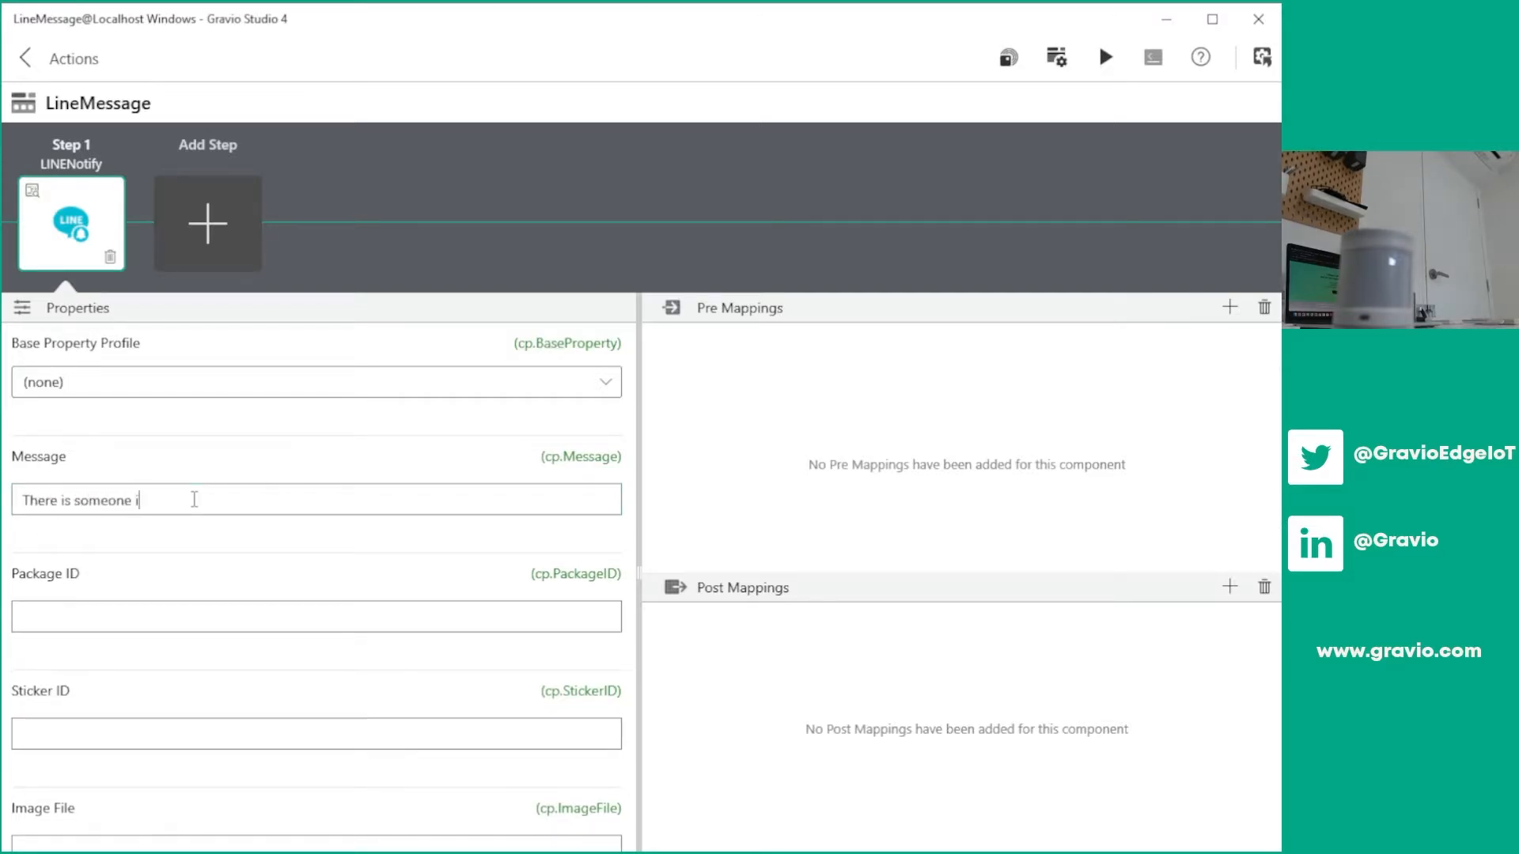
{"action": "type", "text": "n the office! Please d"}
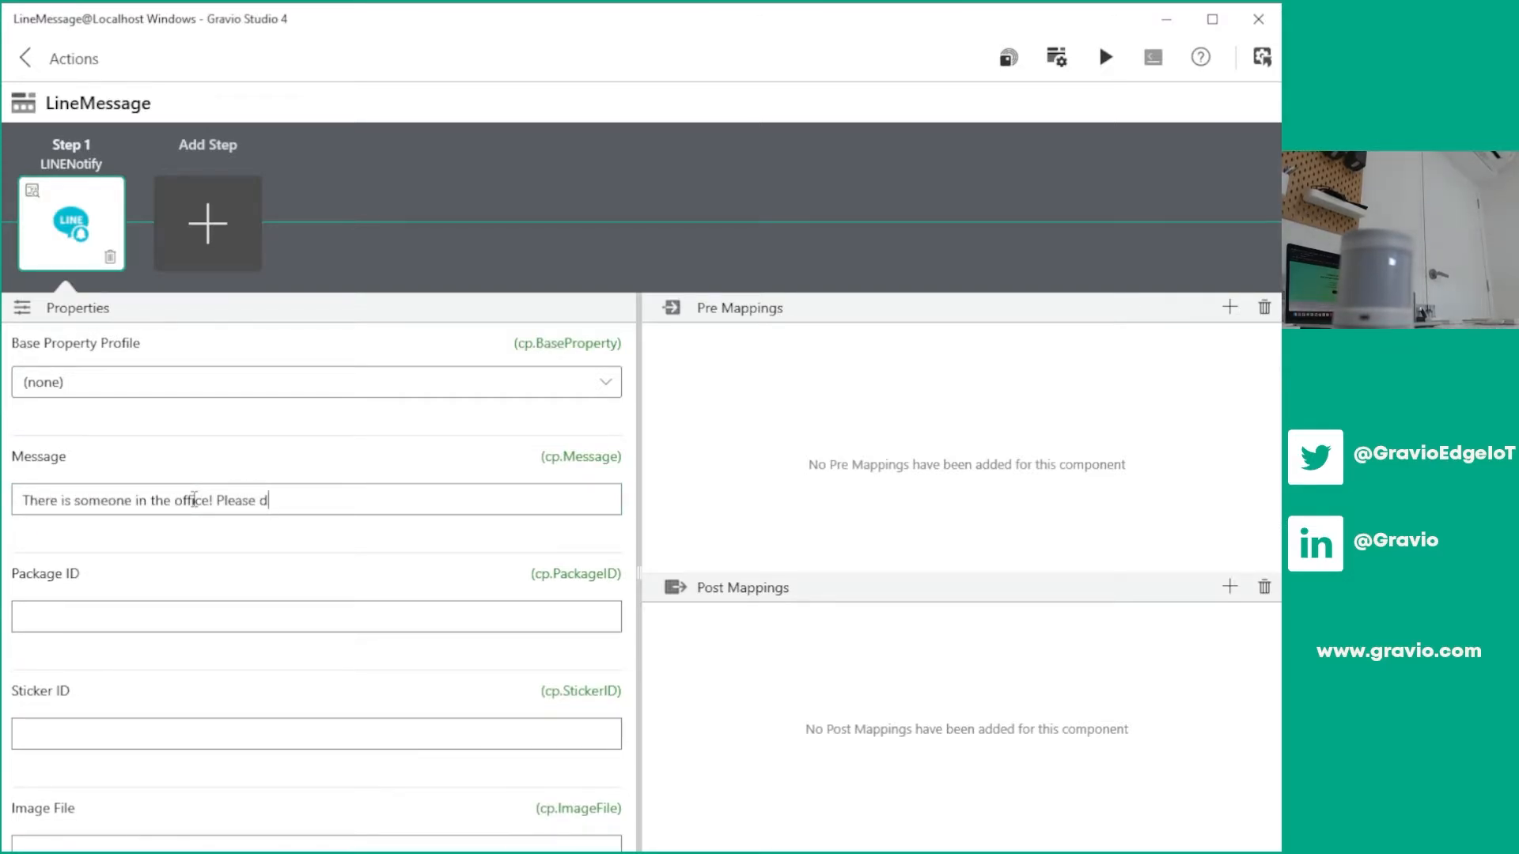
{"action": "key", "text": "BackSpace"}
{"action": "type", "text": "check!"}
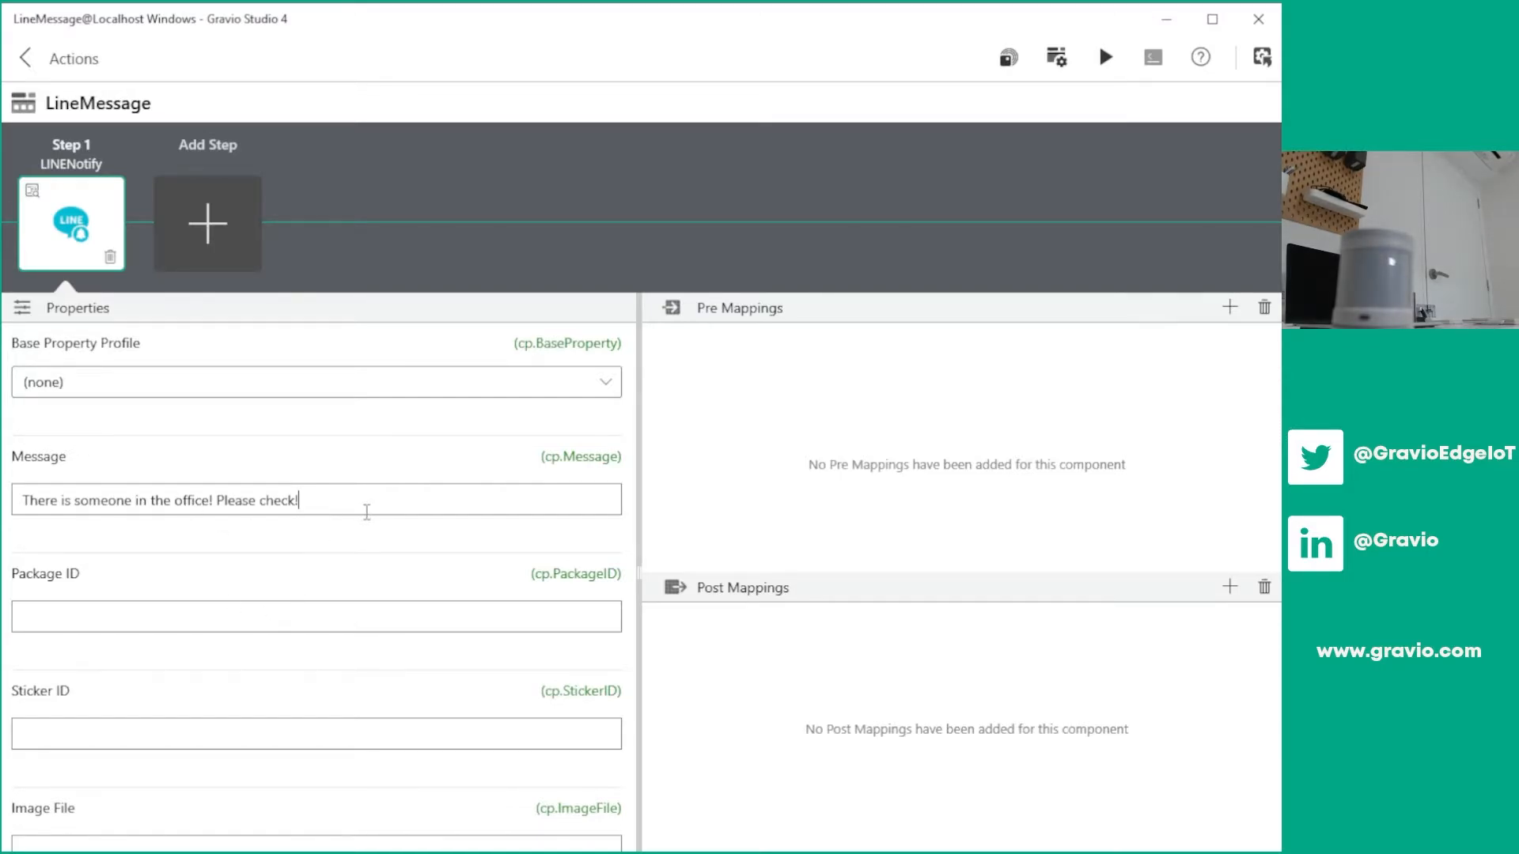
{"action": "scroll", "coordinate": [241, 496], "scroll_direction": "down", "scroll_amount": 3}
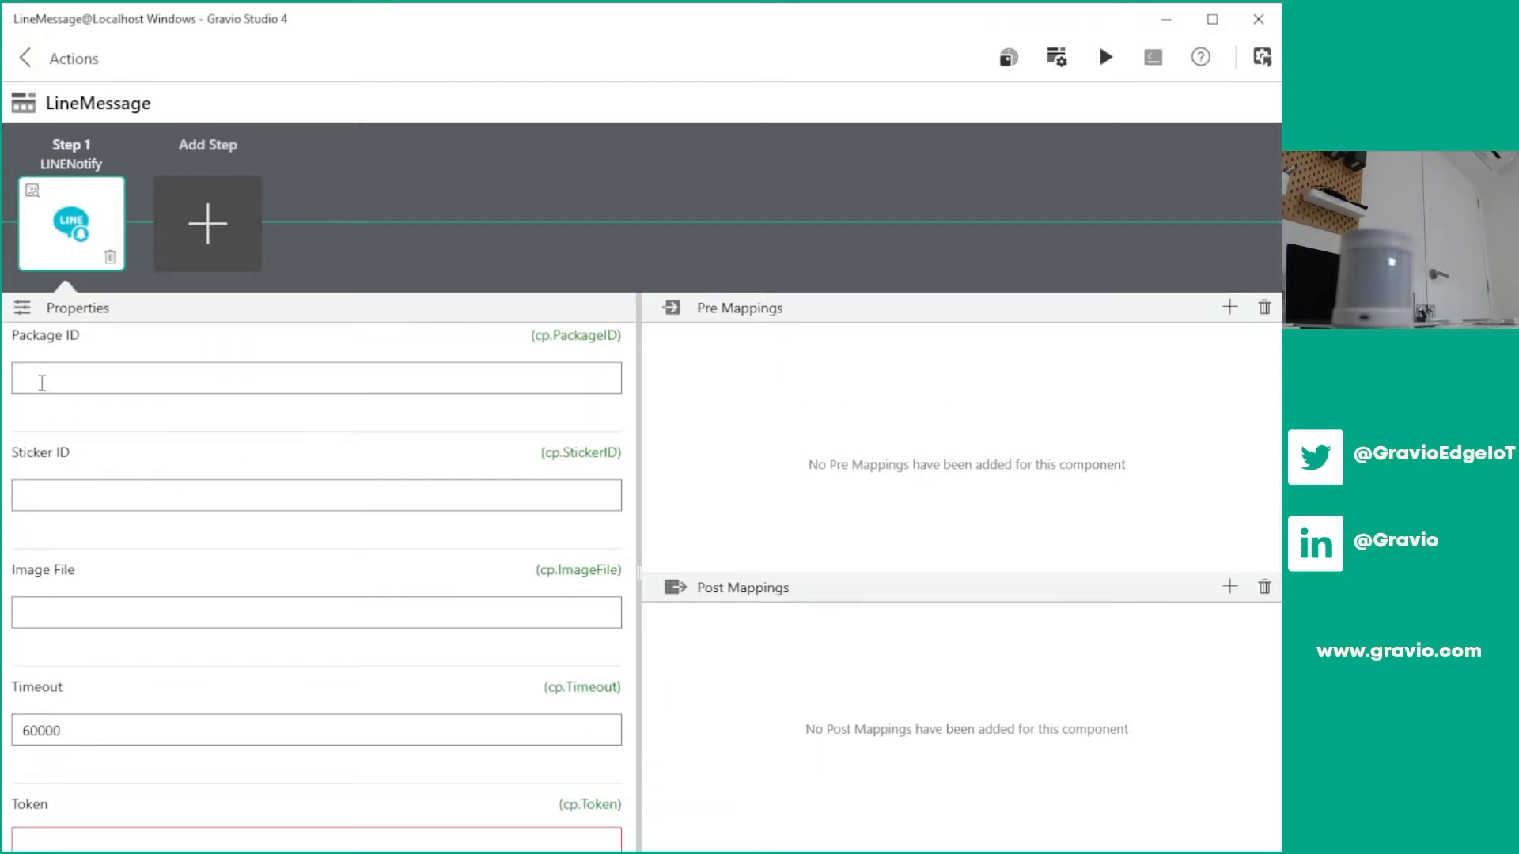
Review the remaining LINE Notify properties down to the required Token, and switch to the component's documentation page in the browser
{"action": "left_click", "coordinate": [42, 382]}
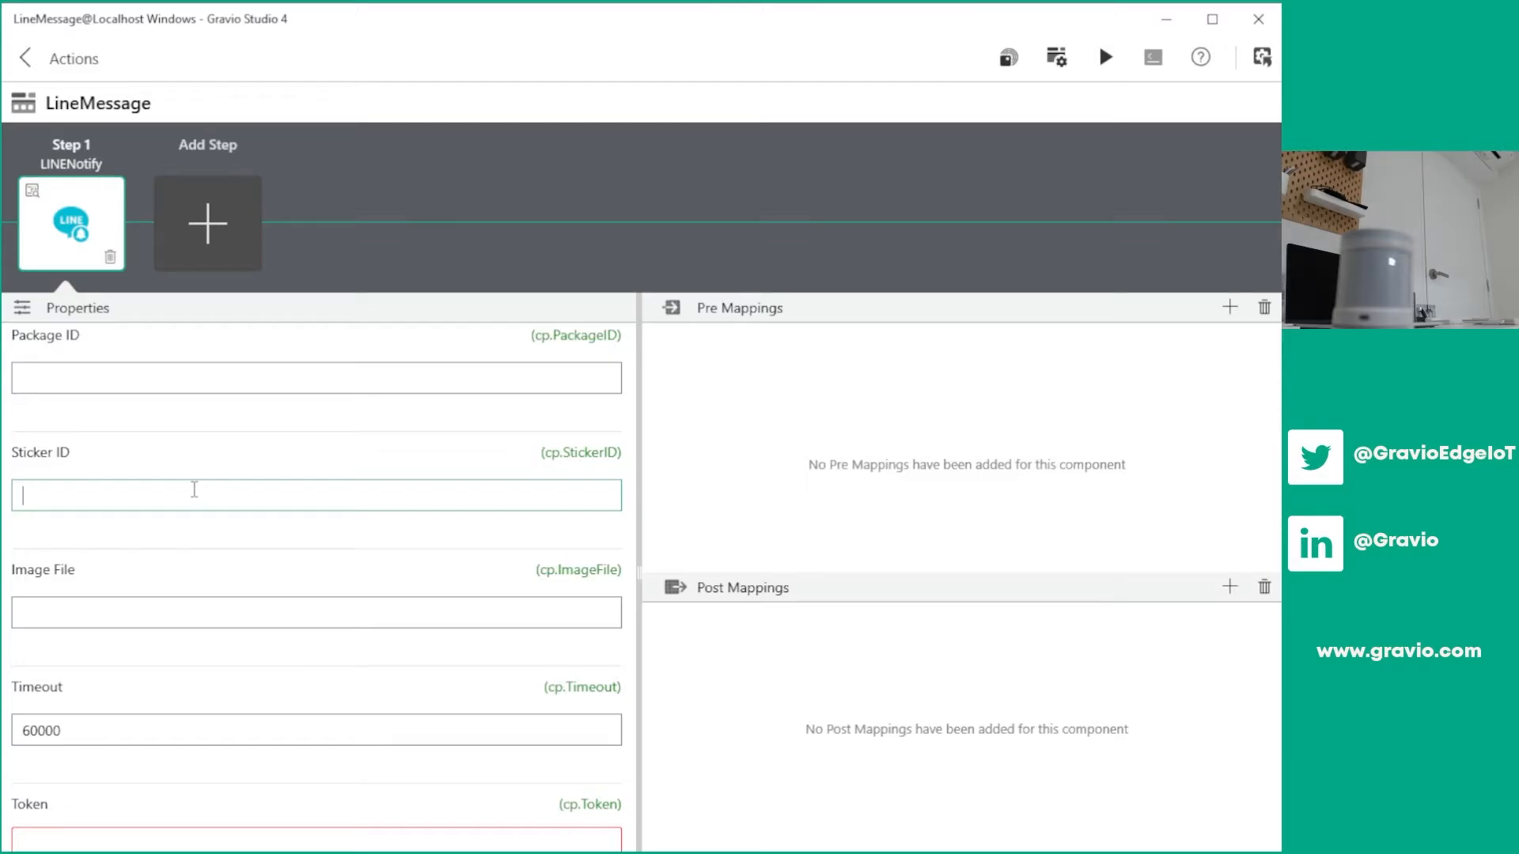
{"action": "scroll", "coordinate": [182, 601], "scroll_direction": "down", "scroll_amount": 1}
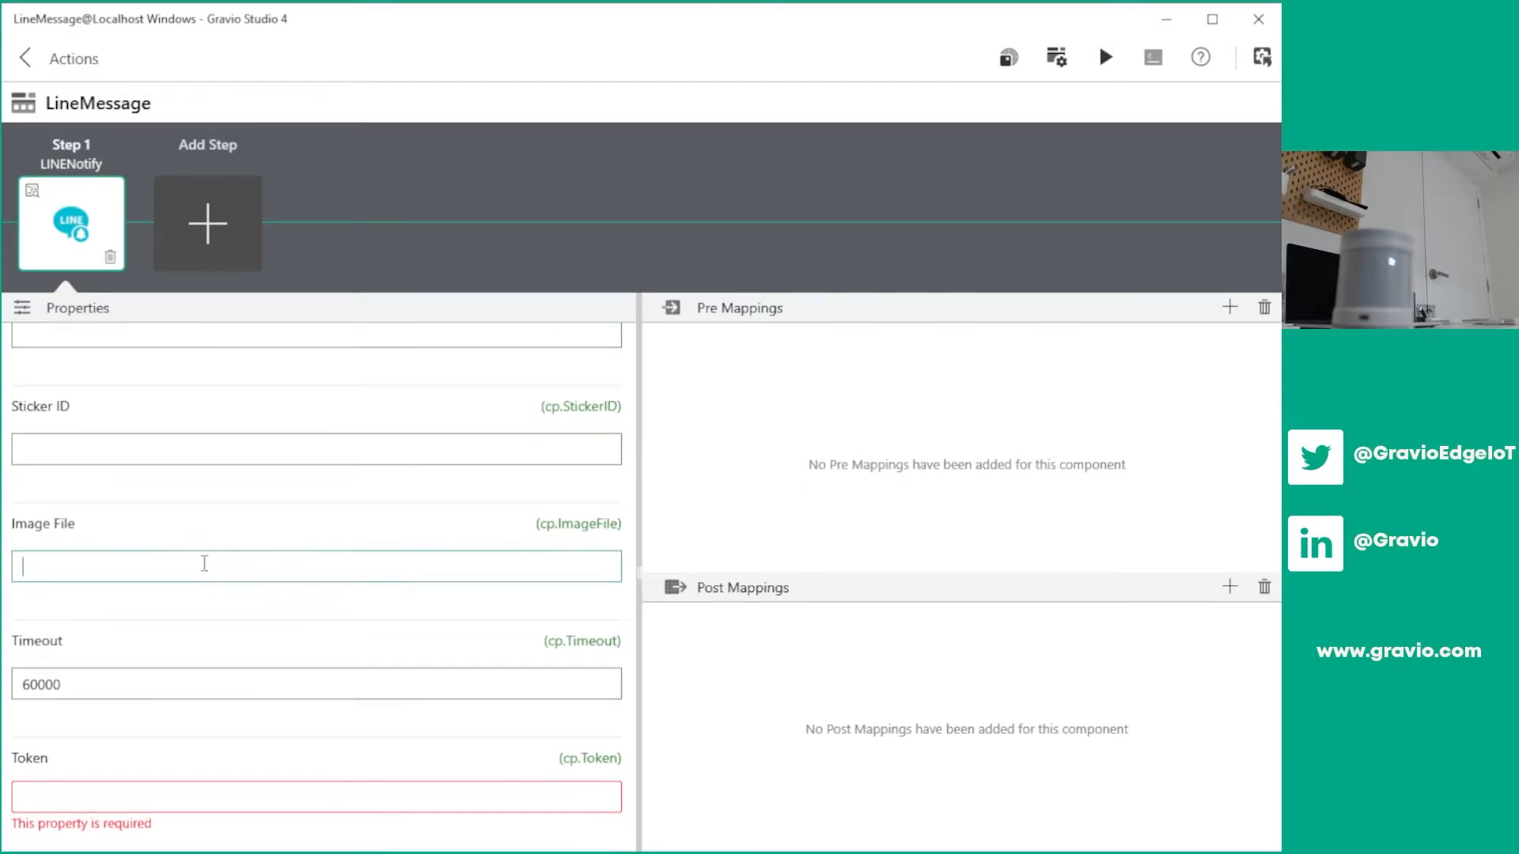
{"action": "left_click", "coordinate": [178, 807]}
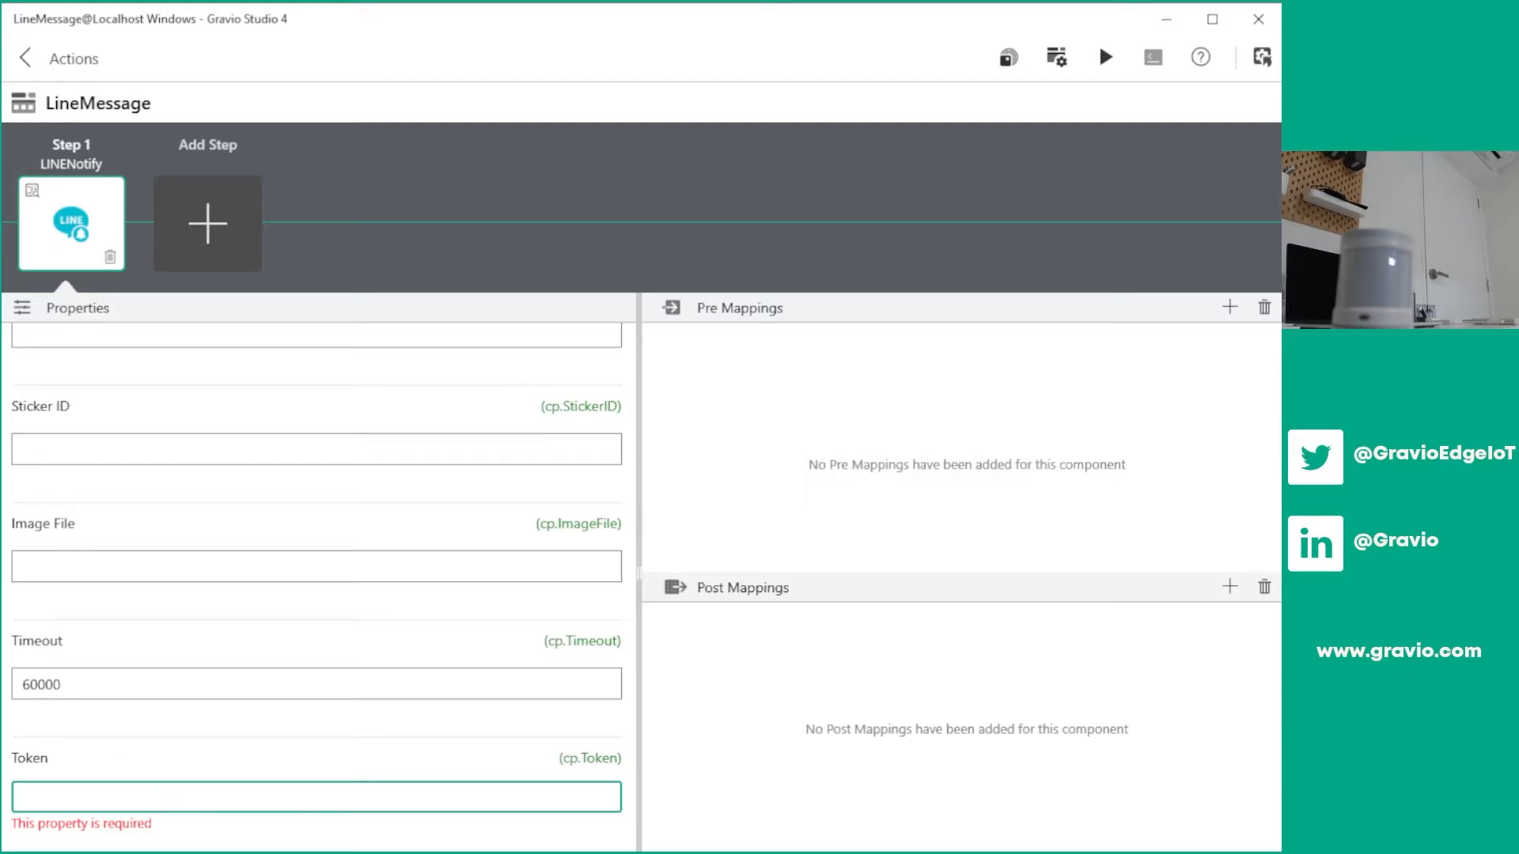
{"action": "key", "text": "alt+Tab"}
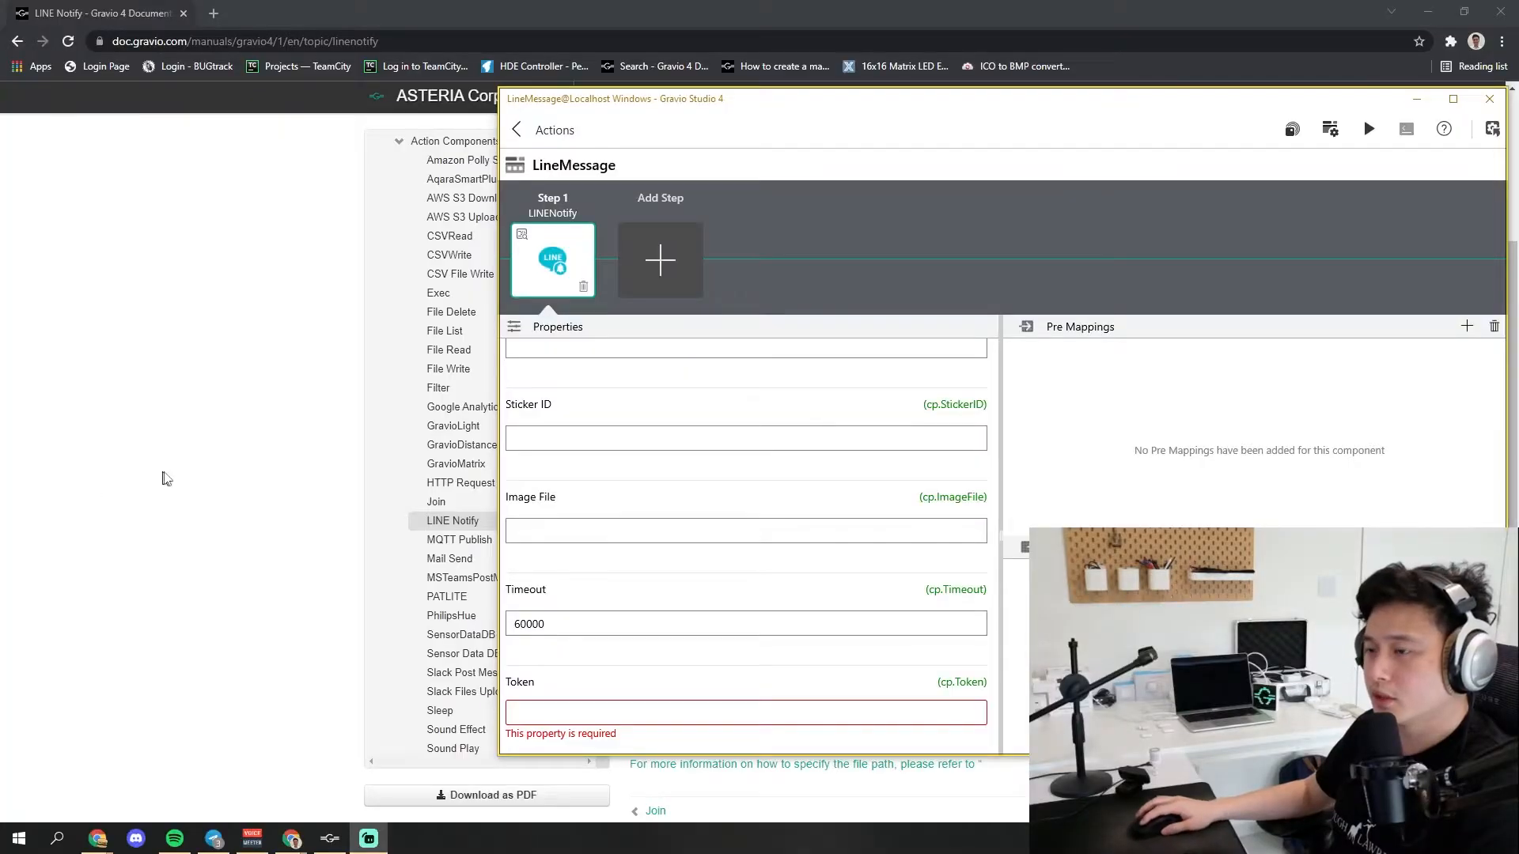
{"action": "left_click", "coordinate": [163, 478]}
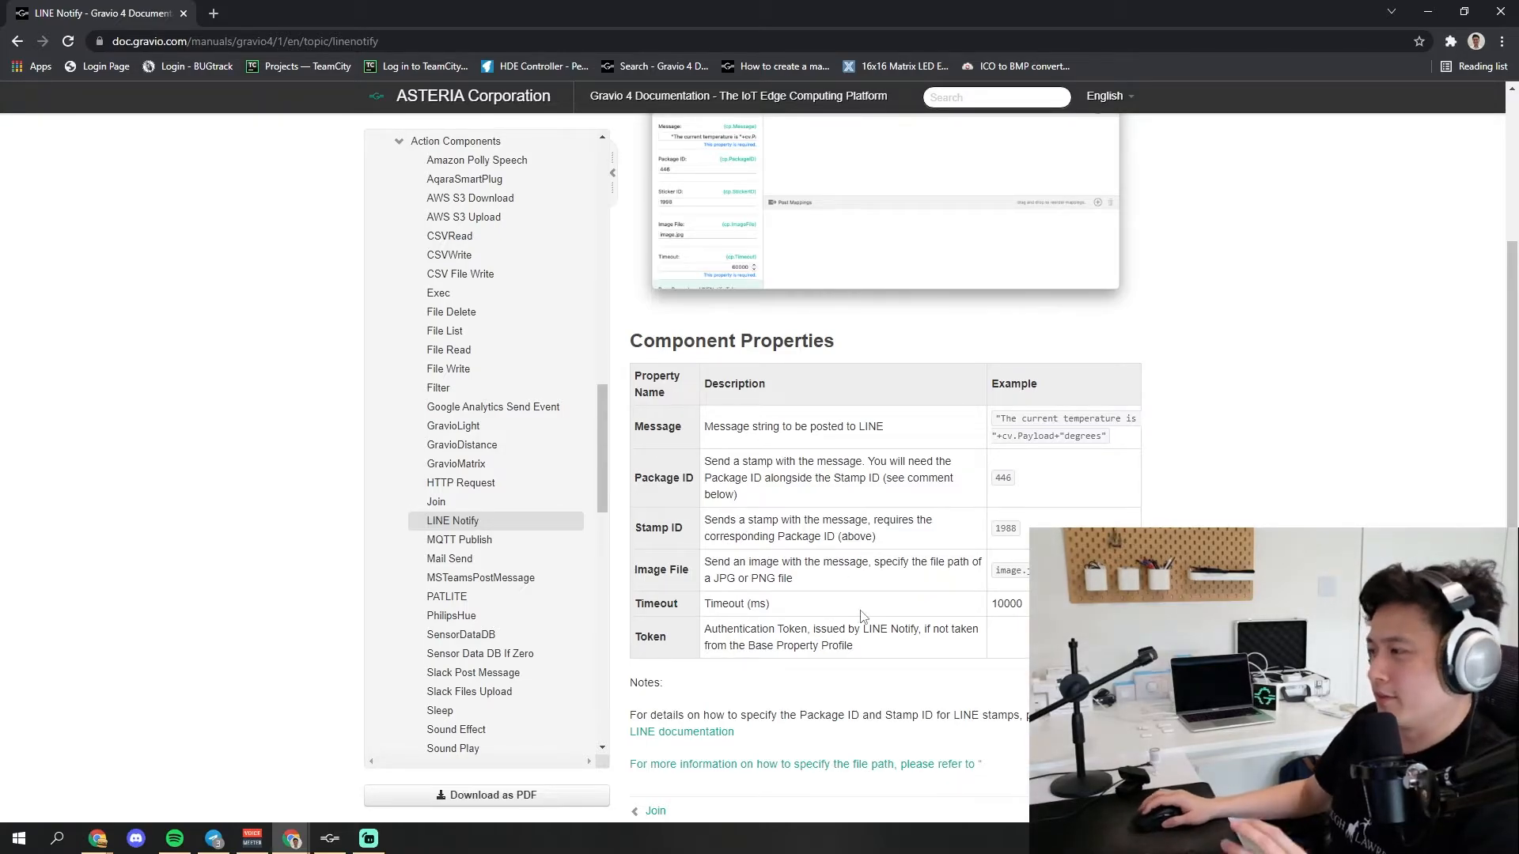
Open the LINE Notify service website from the link in the component documentation's introduction
{"action": "scroll", "coordinate": [485, 491], "scroll_direction": "up", "scroll_amount": 2}
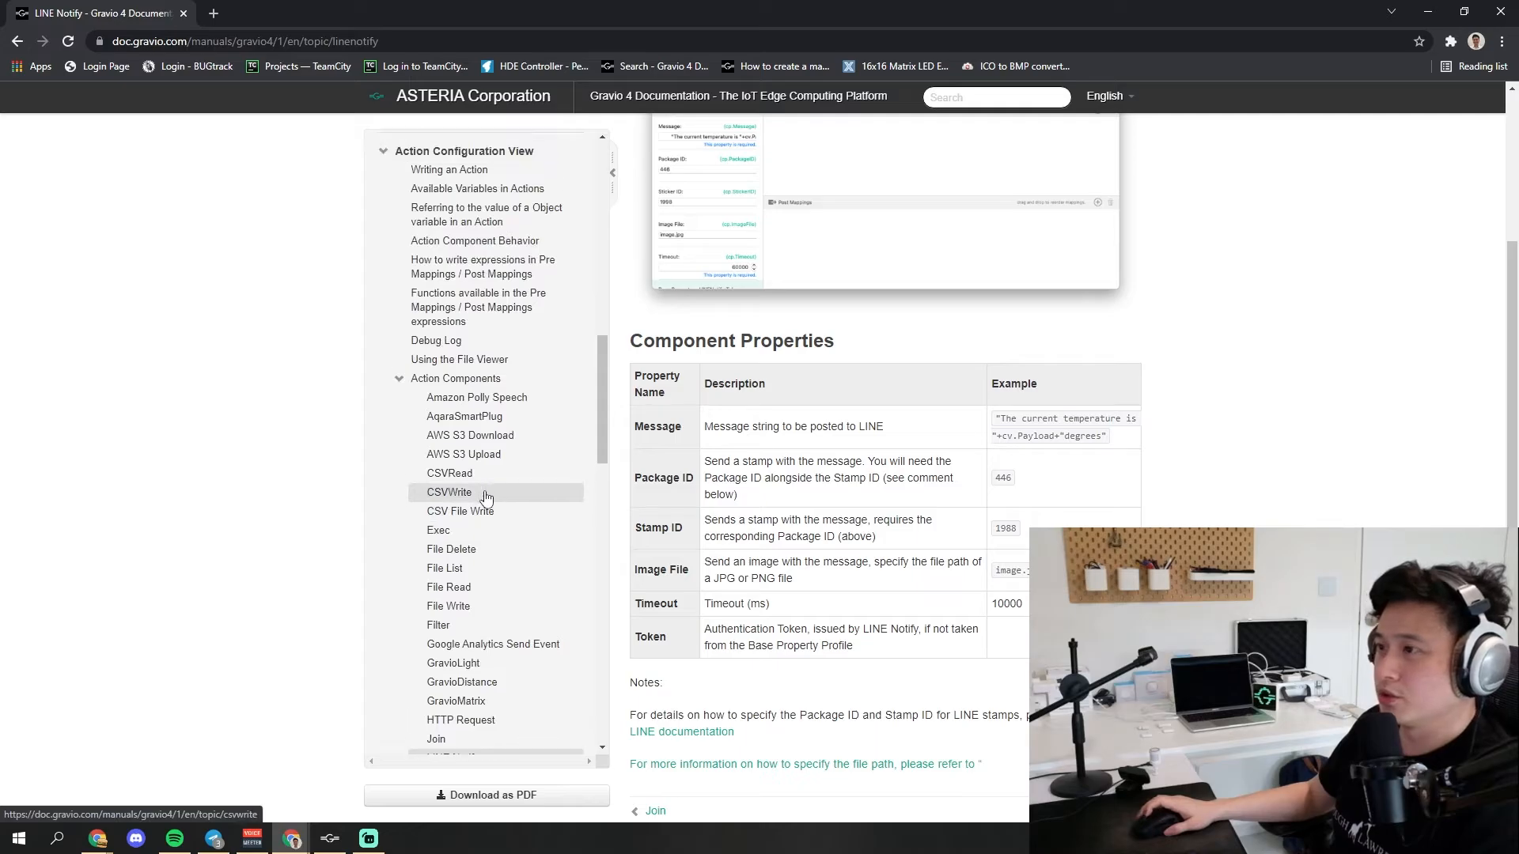
{"action": "scroll", "coordinate": [522, 570], "scroll_direction": "down", "scroll_amount": 1}
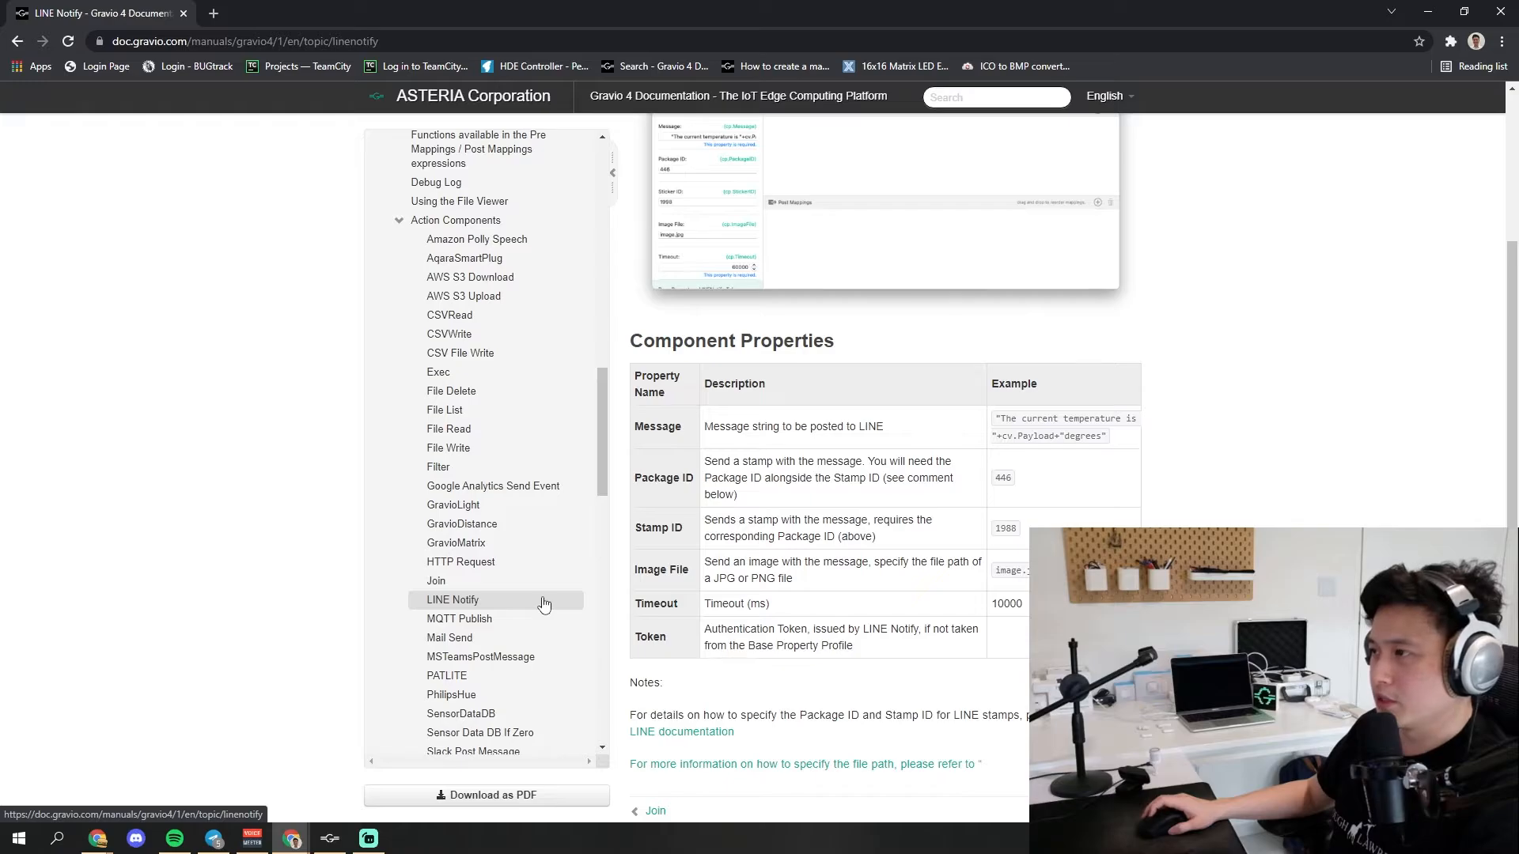
{"action": "scroll", "coordinate": [855, 609], "scroll_direction": "up", "scroll_amount": 3}
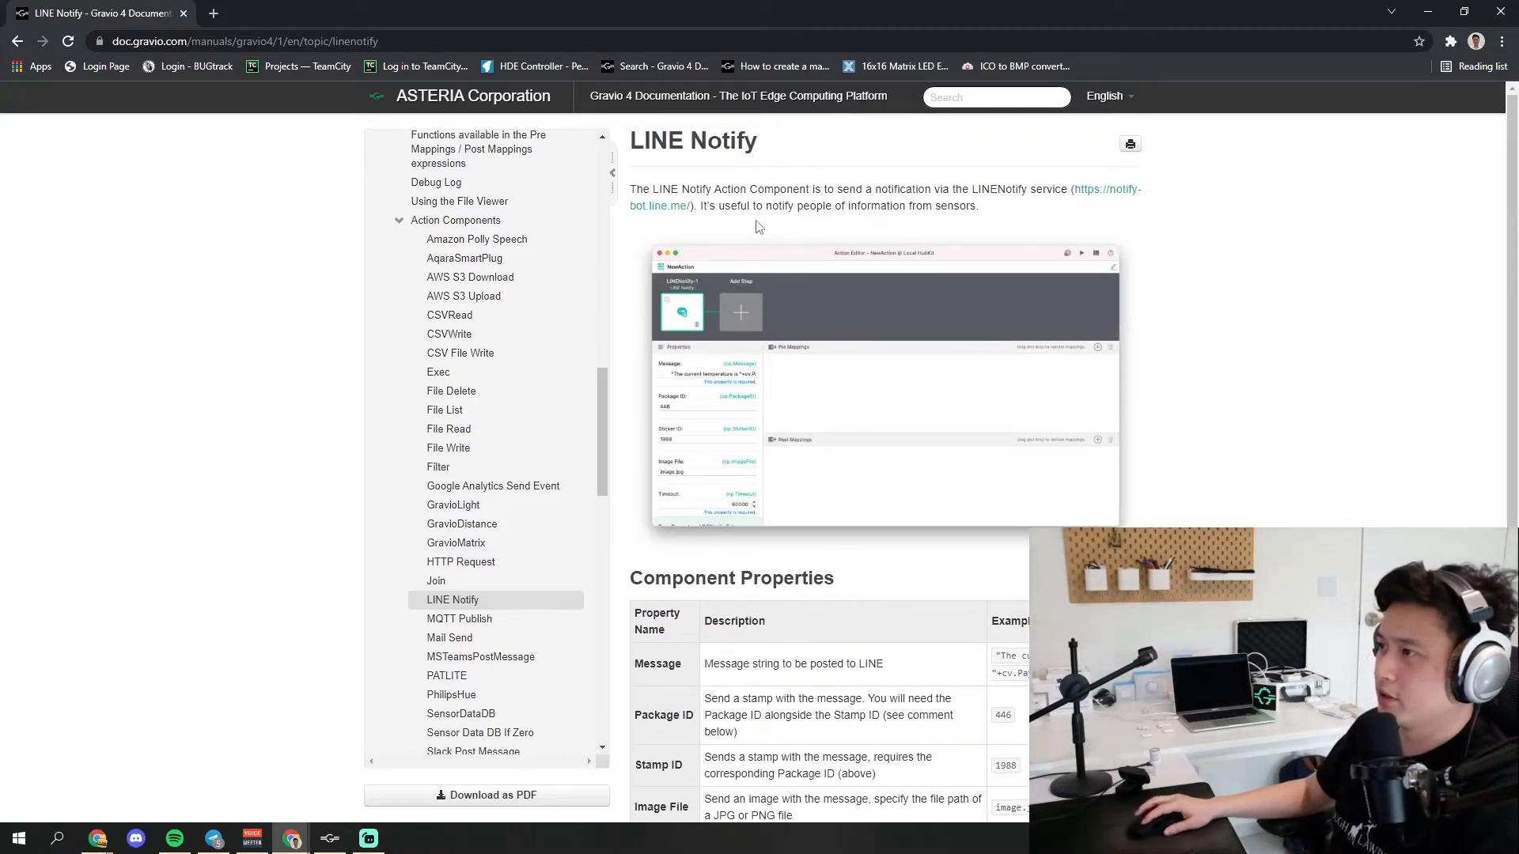
{"action": "left_click_drag", "start_coordinate": [771, 193], "coordinate": [968, 193]}
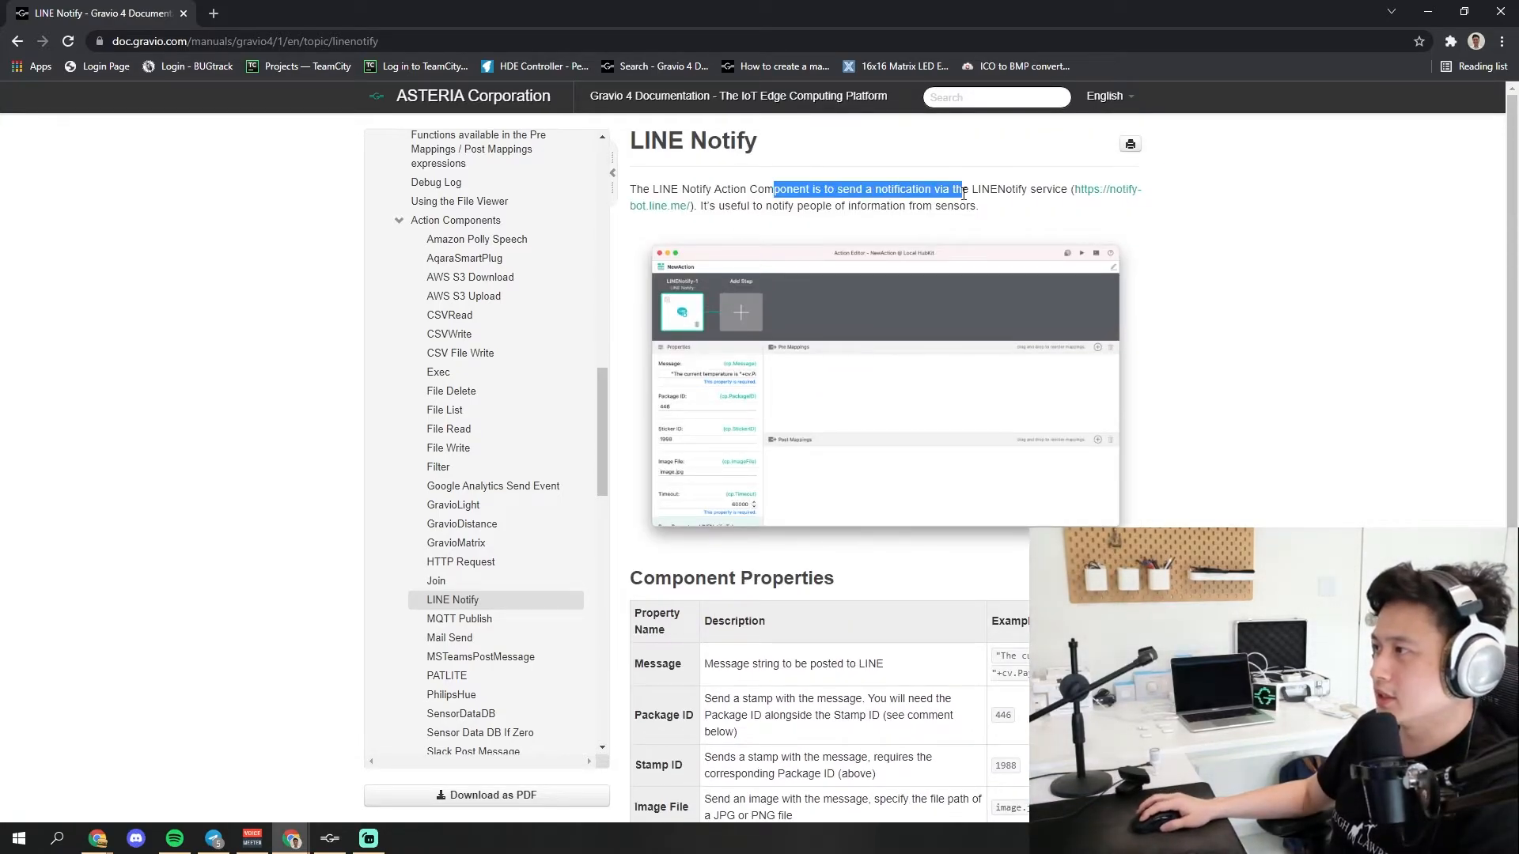
{"action": "left_click", "coordinate": [968, 193]}
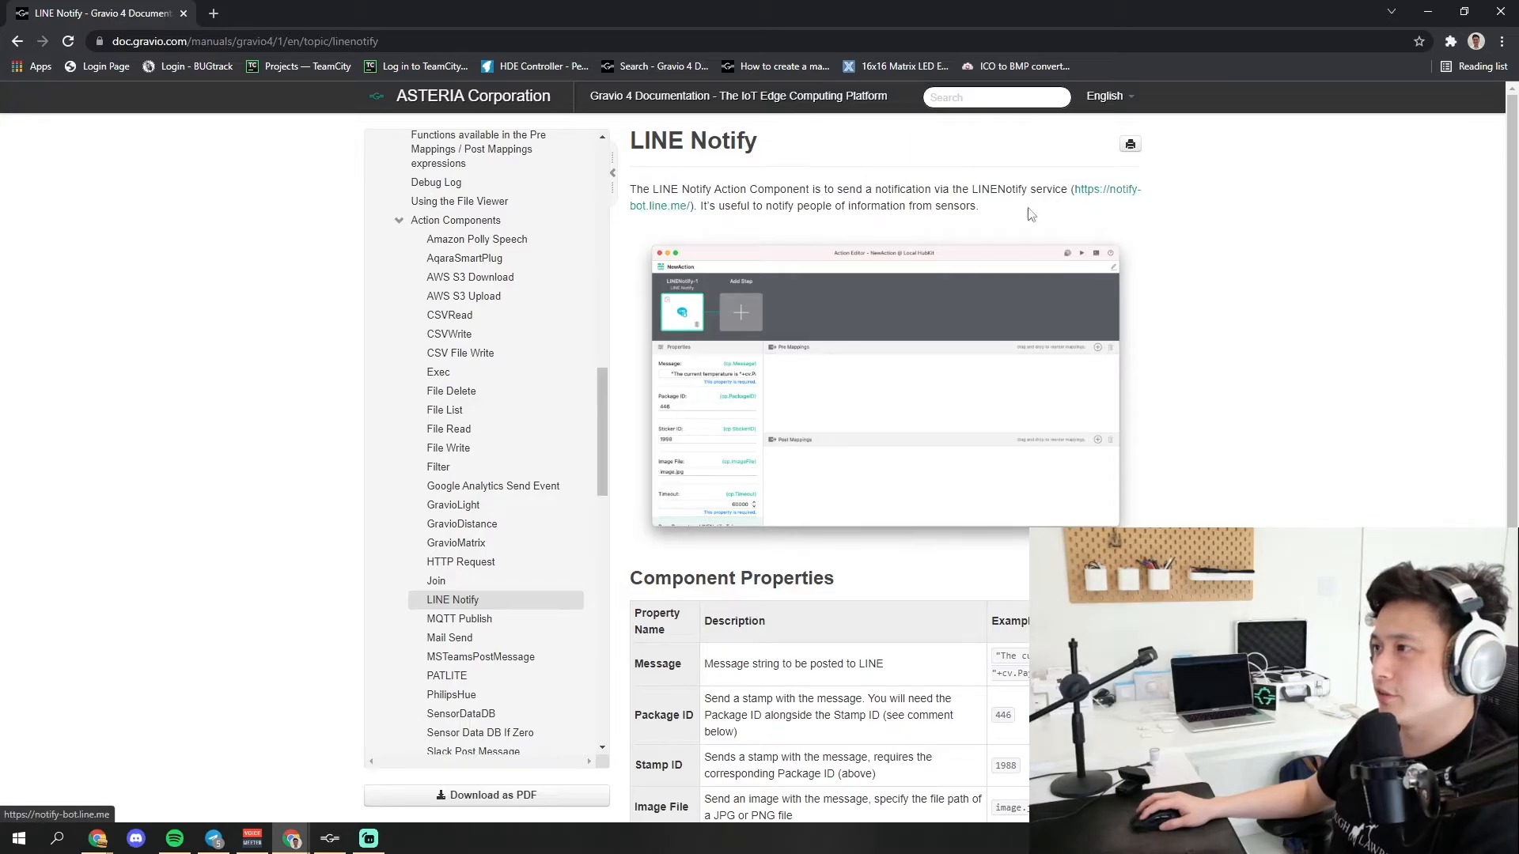
{"action": "left_click", "coordinate": [1105, 197]}
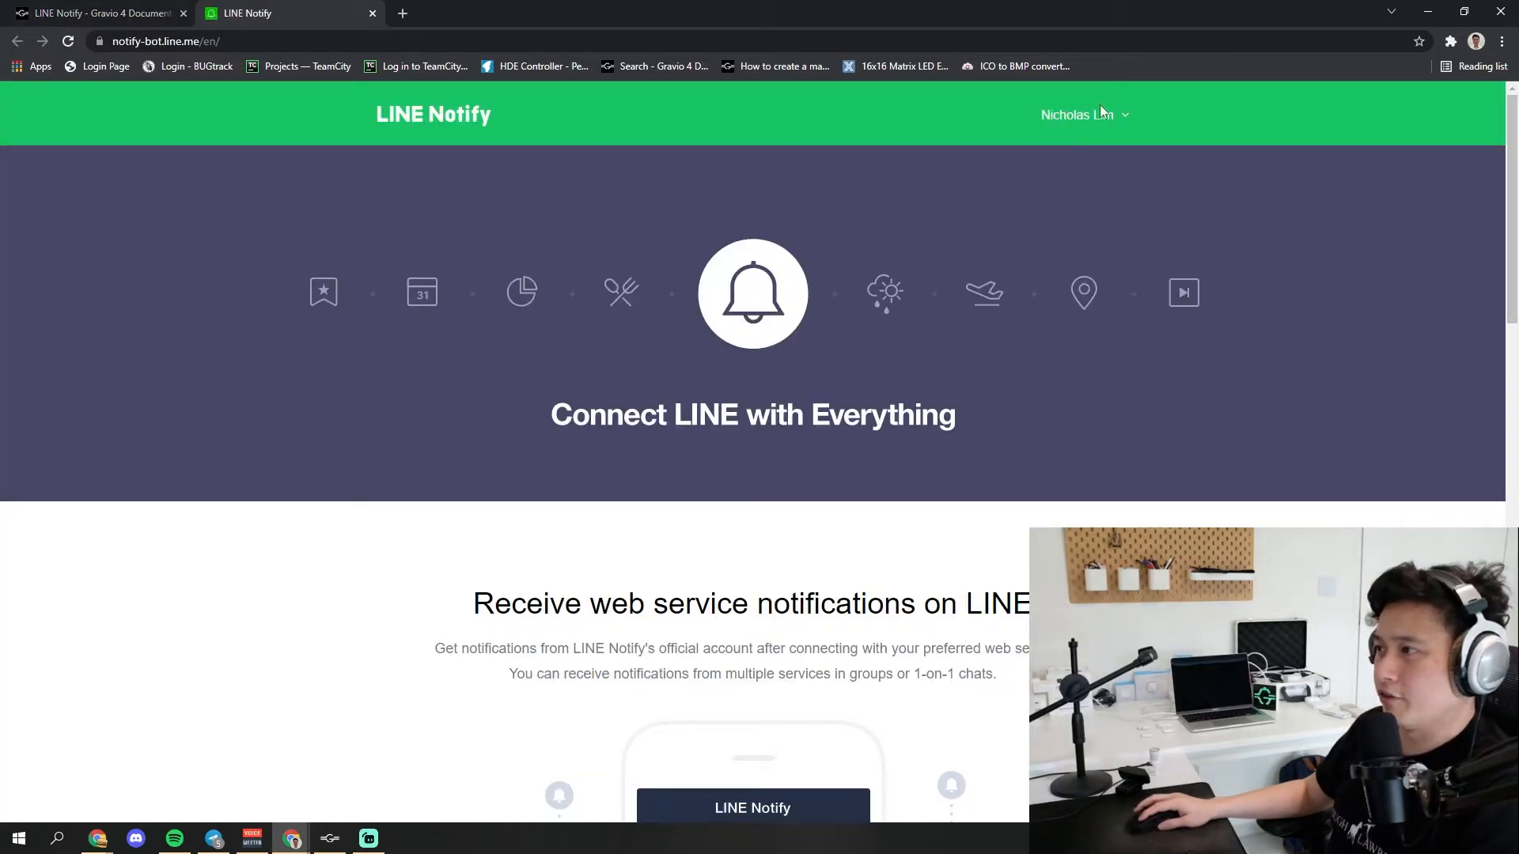
Open the signed-in account's My page on the LINE Notify website
{"action": "left_click", "coordinate": [1119, 119]}
{"action": "left_click", "coordinate": [1119, 118]}
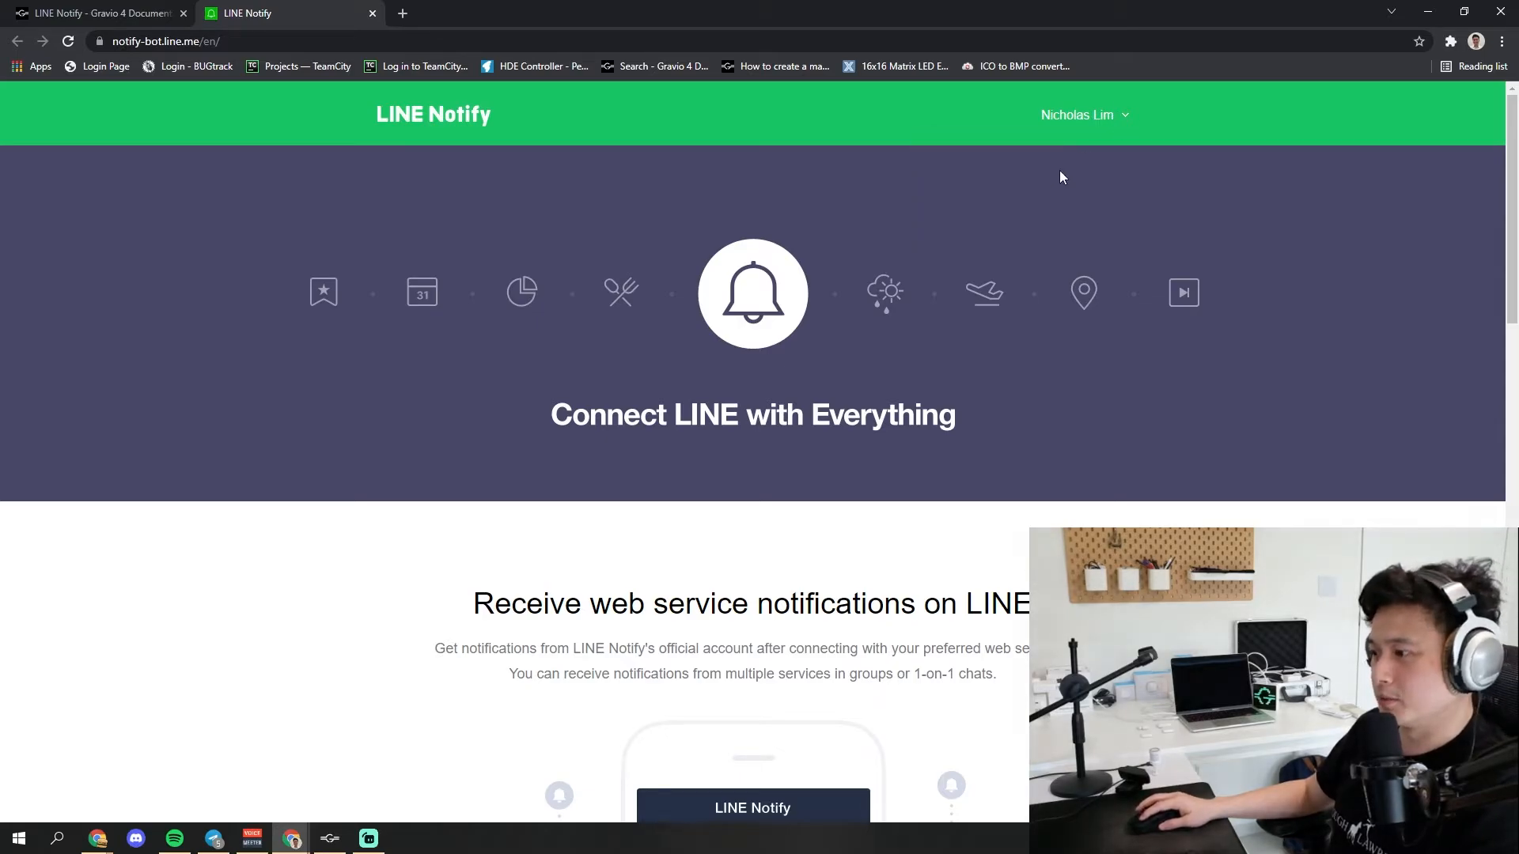
{"action": "scroll", "coordinate": [998, 412], "scroll_direction": "down", "scroll_amount": 8}
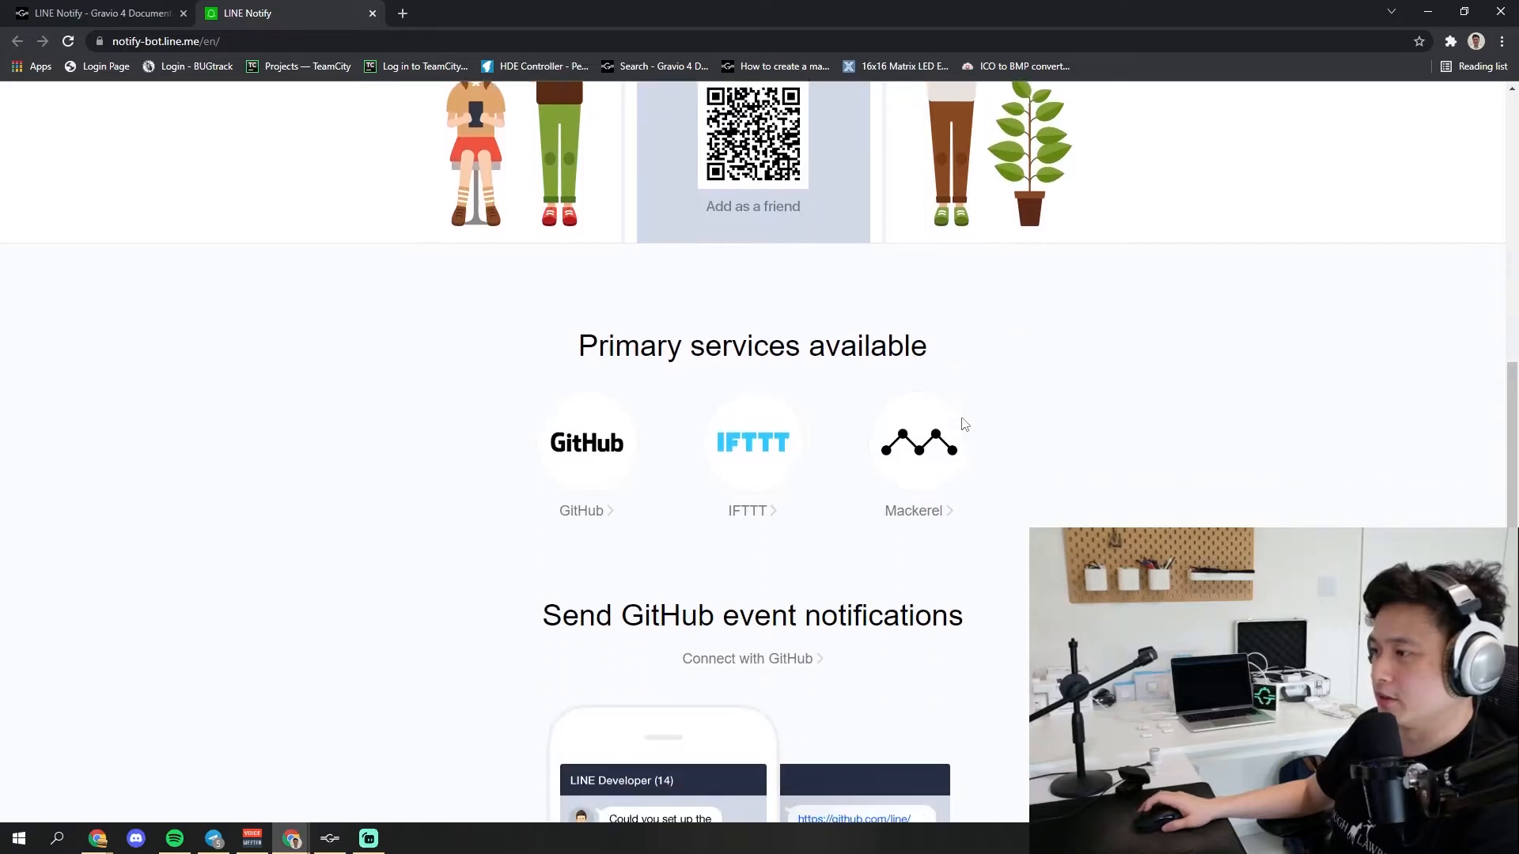
{"action": "scroll", "coordinate": [969, 423], "scroll_direction": "up", "scroll_amount": 10}
{"action": "left_click", "coordinate": [1089, 118]}
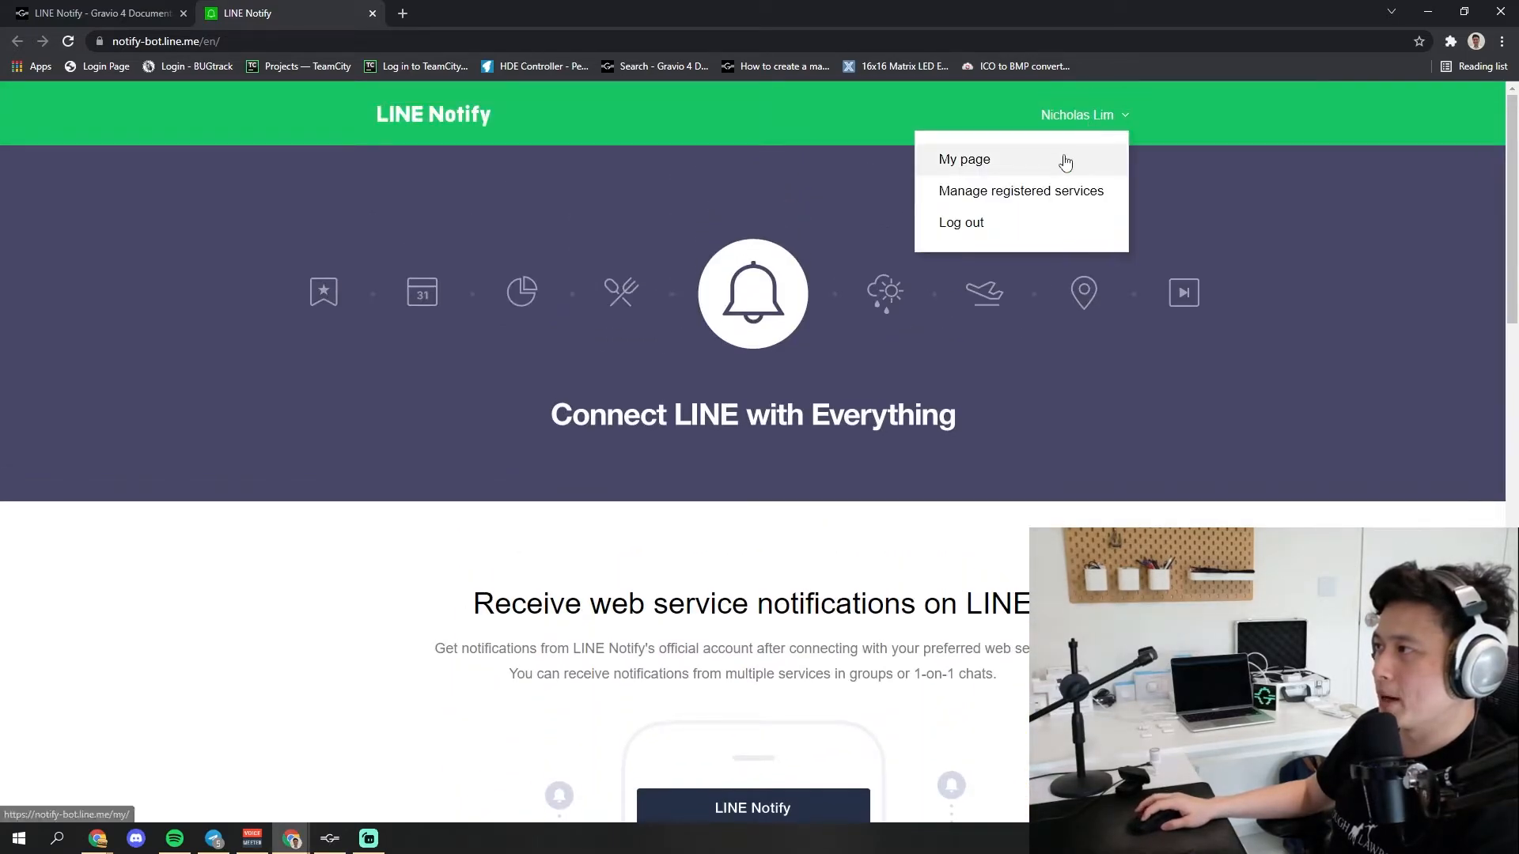
{"action": "left_click", "coordinate": [1060, 159]}
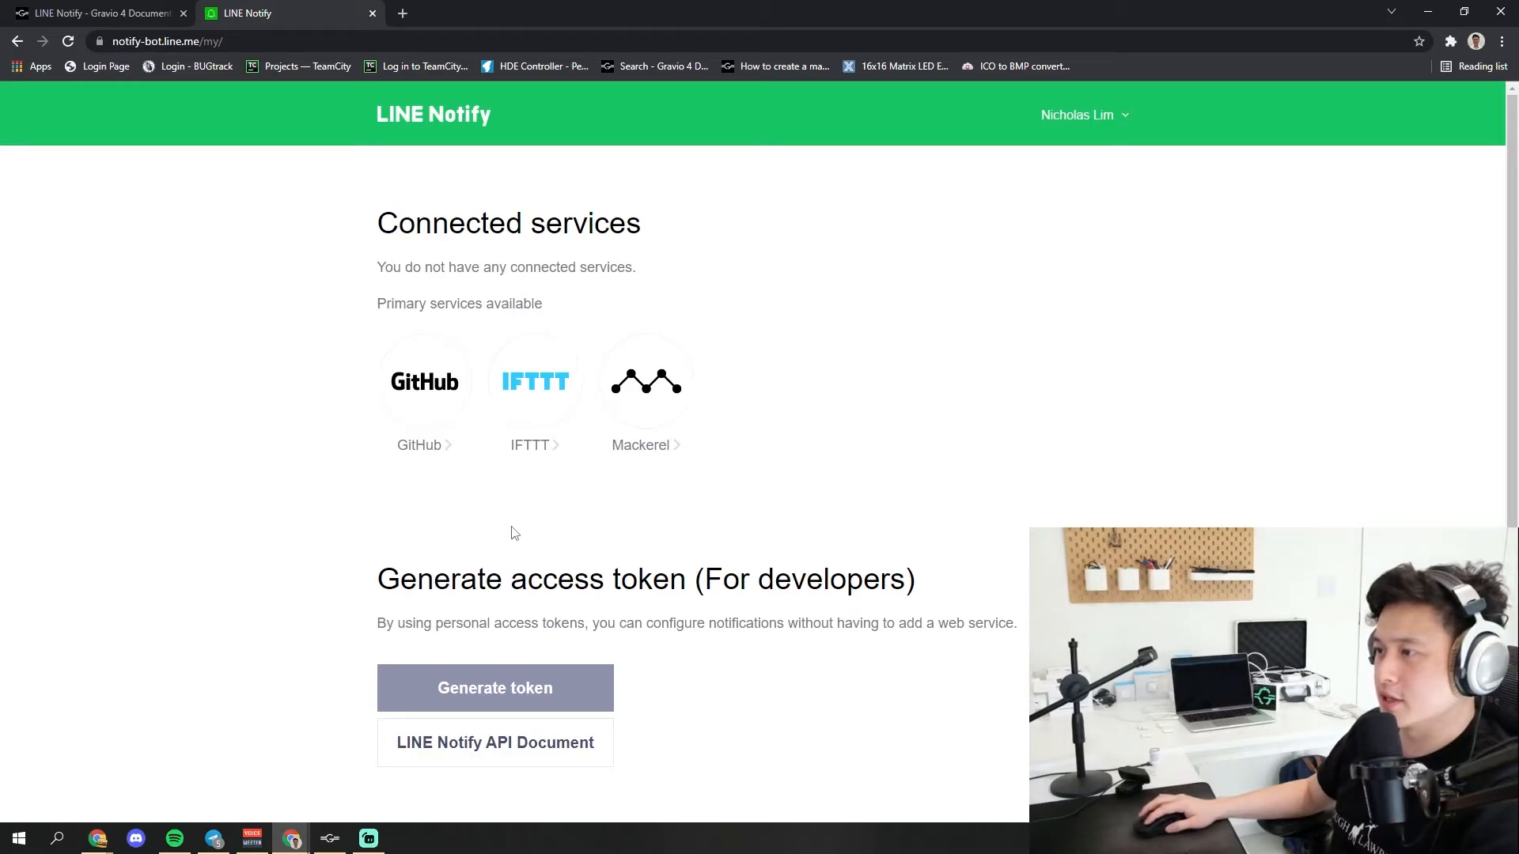
Generate an access token named Motion Sensor for the 1-on-1 chat with LINE Notify
{"action": "left_click", "coordinate": [554, 693]}
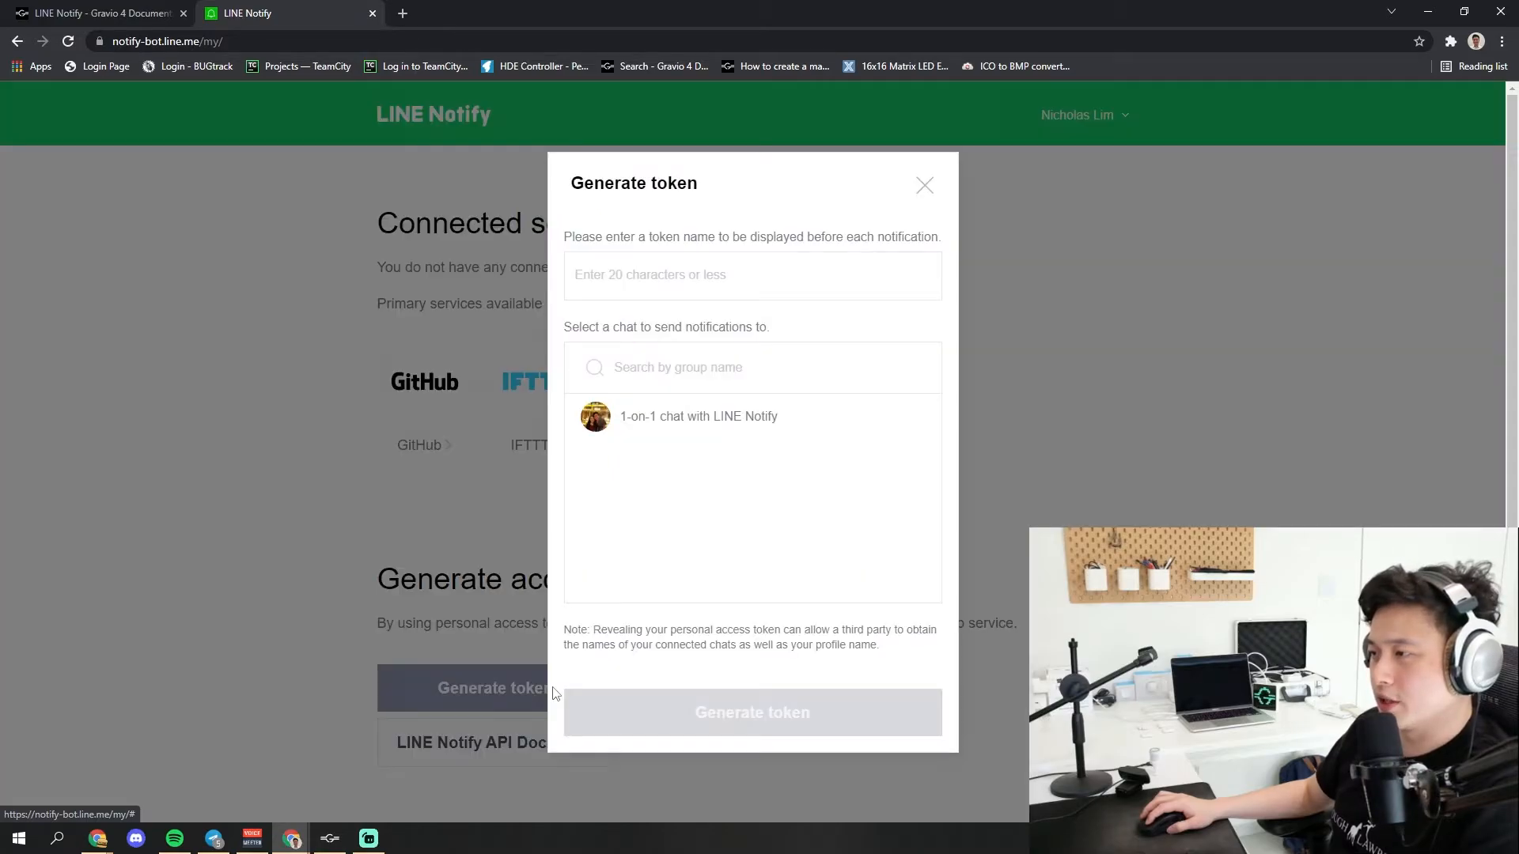
{"action": "left_click", "coordinate": [705, 425]}
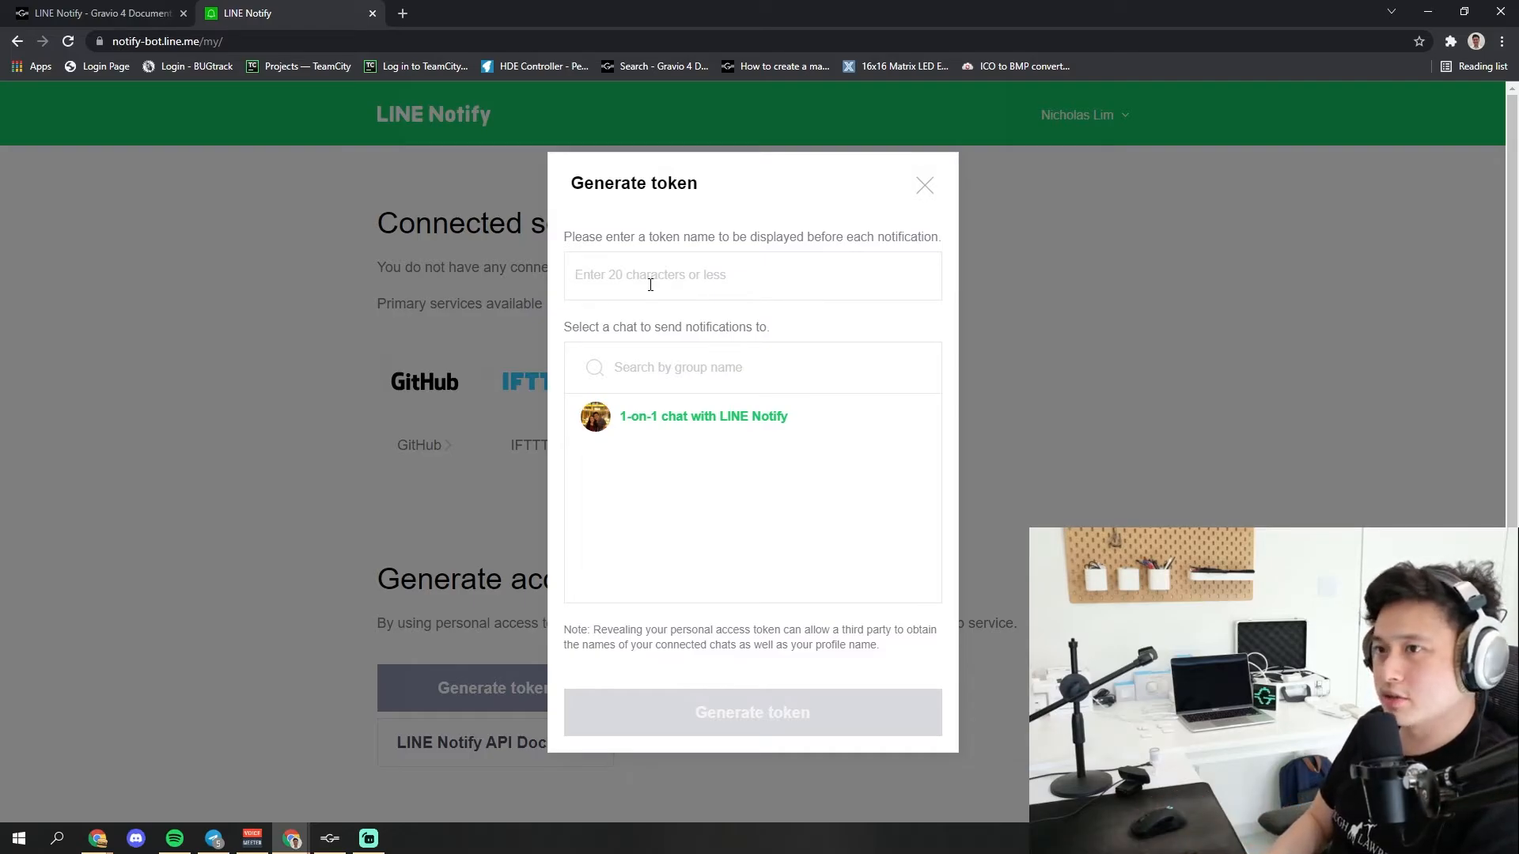
{"action": "type", "text": "Motion"}
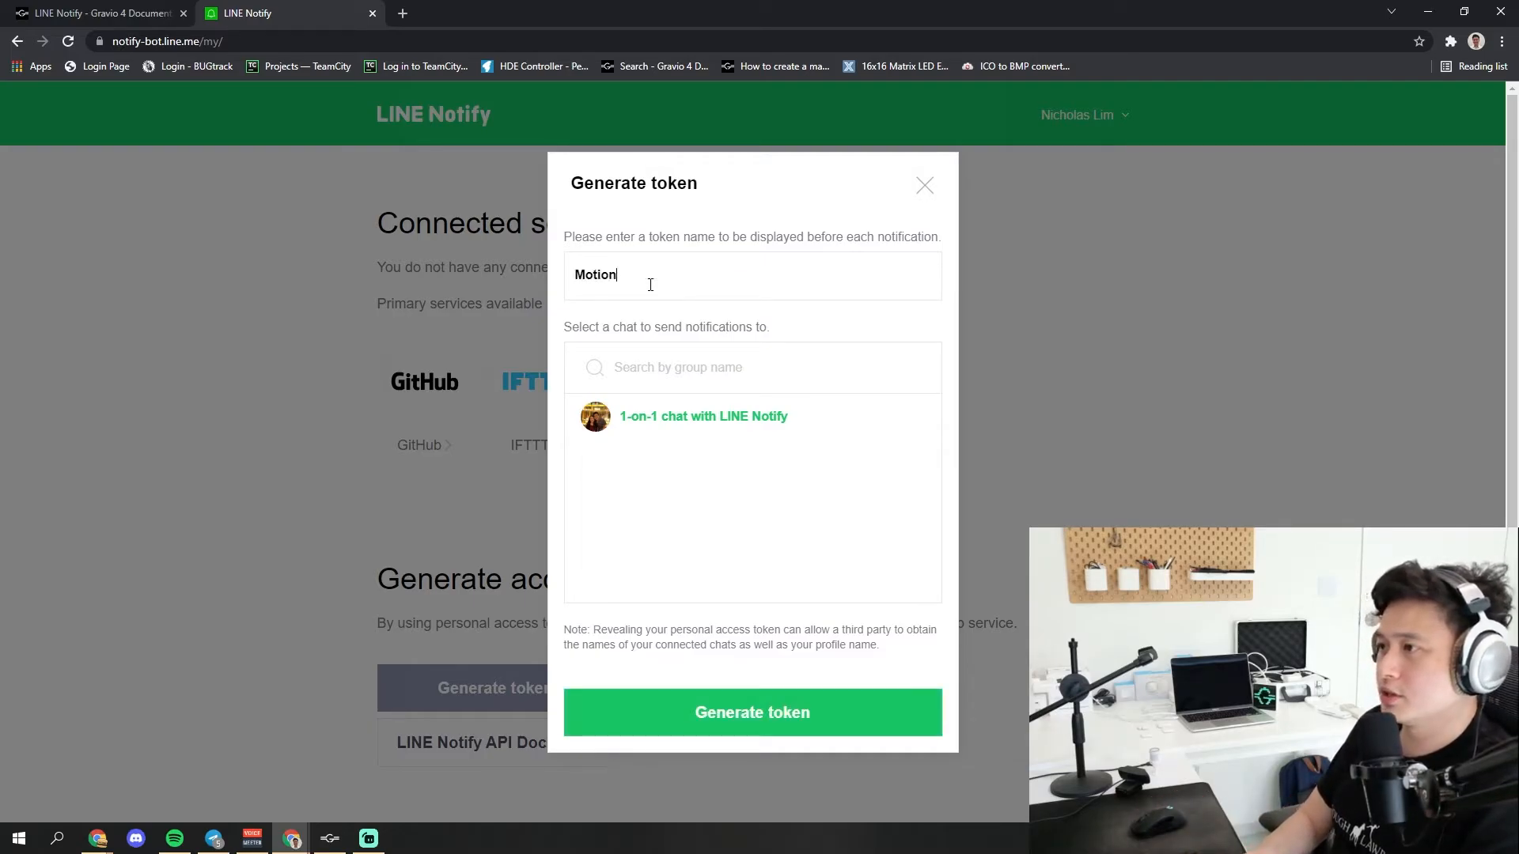
{"action": "type", "text": " Sensor"}
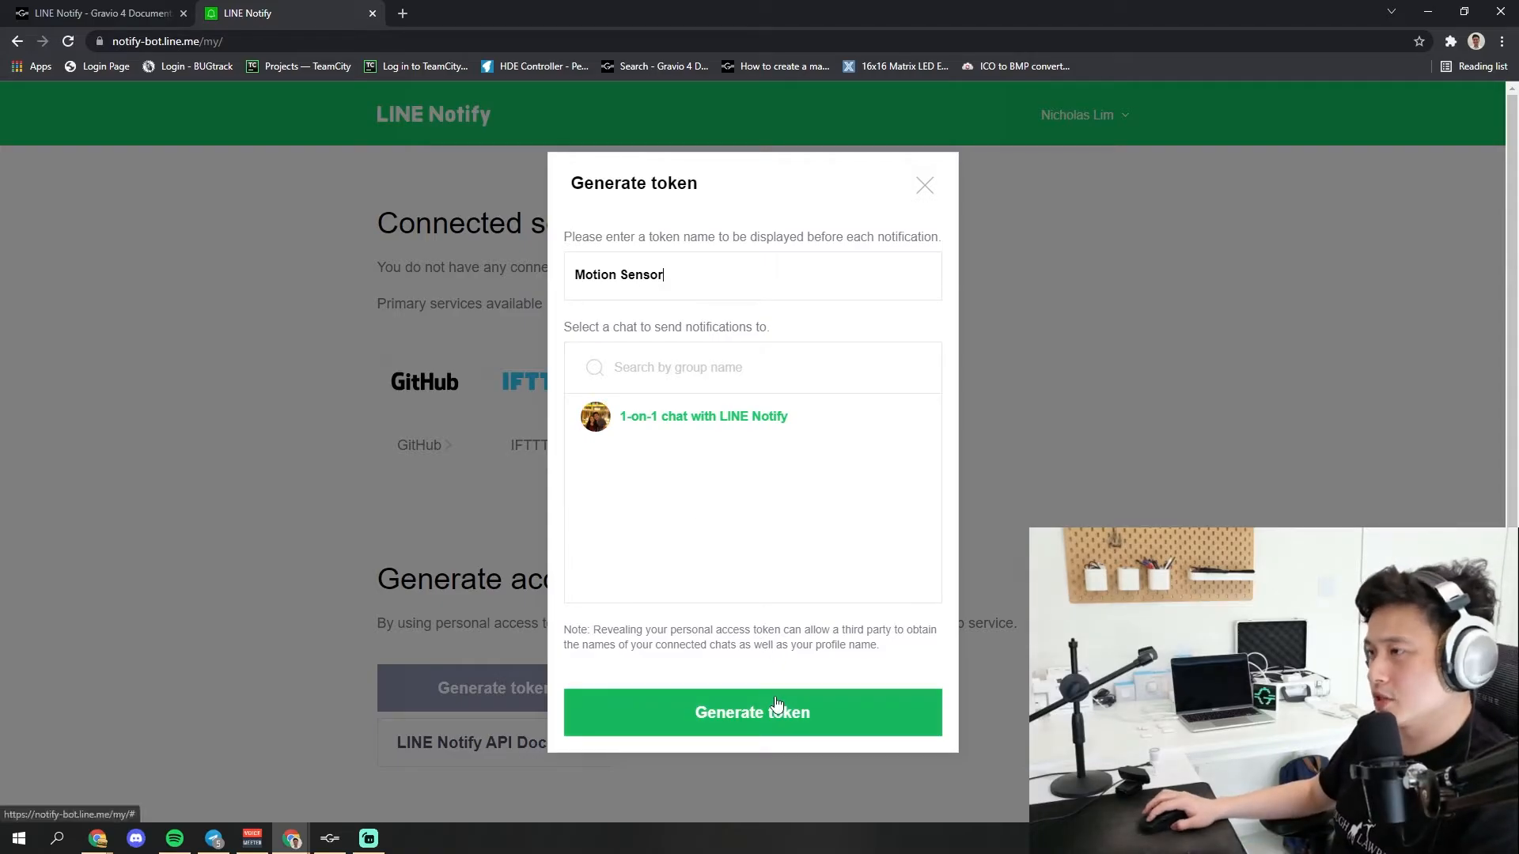
{"action": "left_click", "coordinate": [775, 703]}
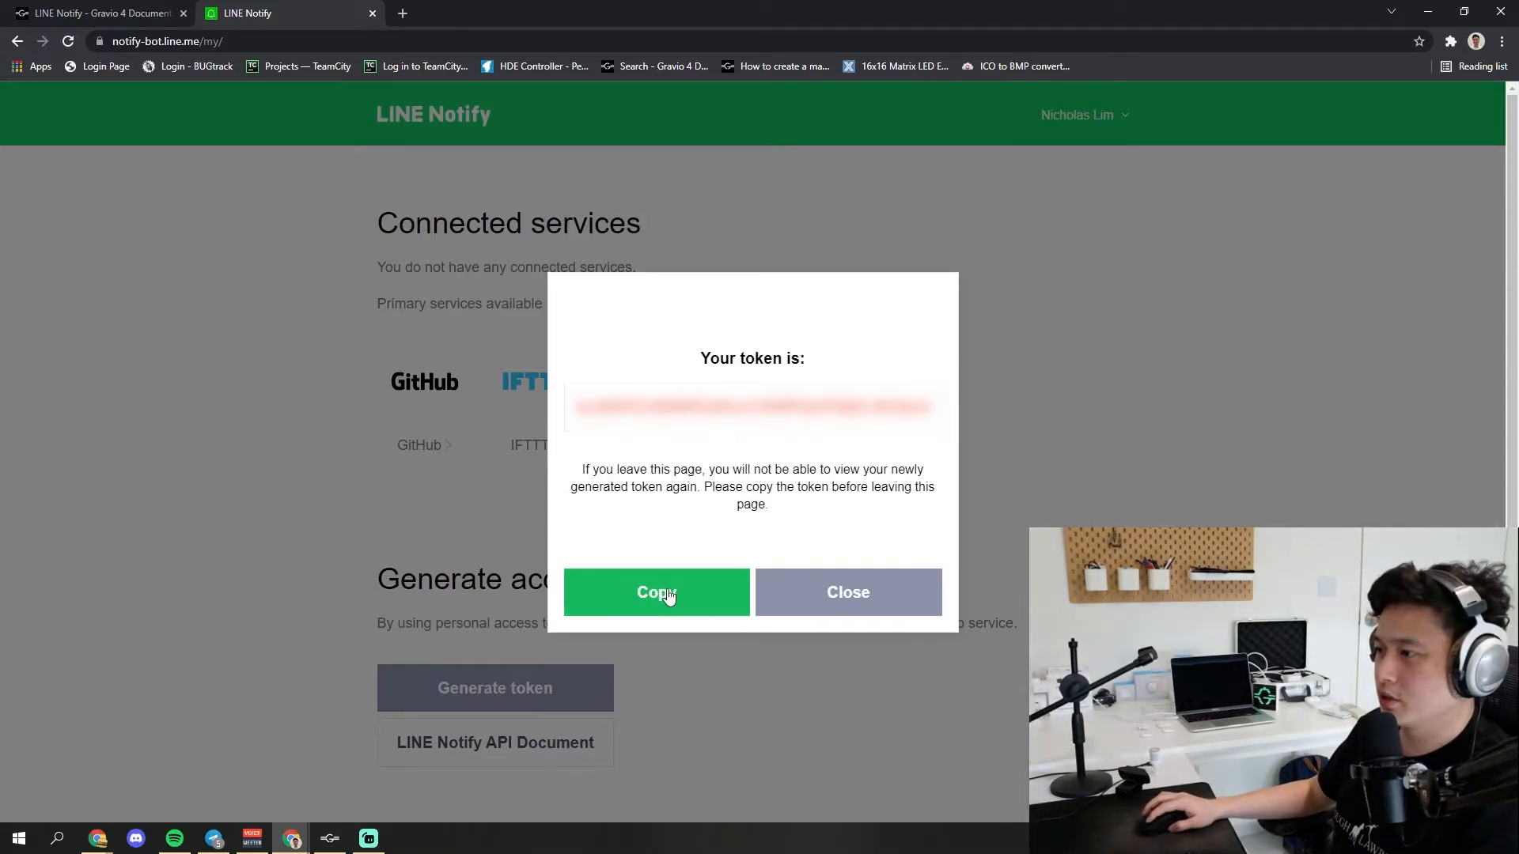
Copy the generated access token and paste it into the Token property of the LINE Notify step in Gravio Studio
{"action": "left_click", "coordinate": [667, 595]}
{"action": "left_click", "coordinate": [329, 839]}
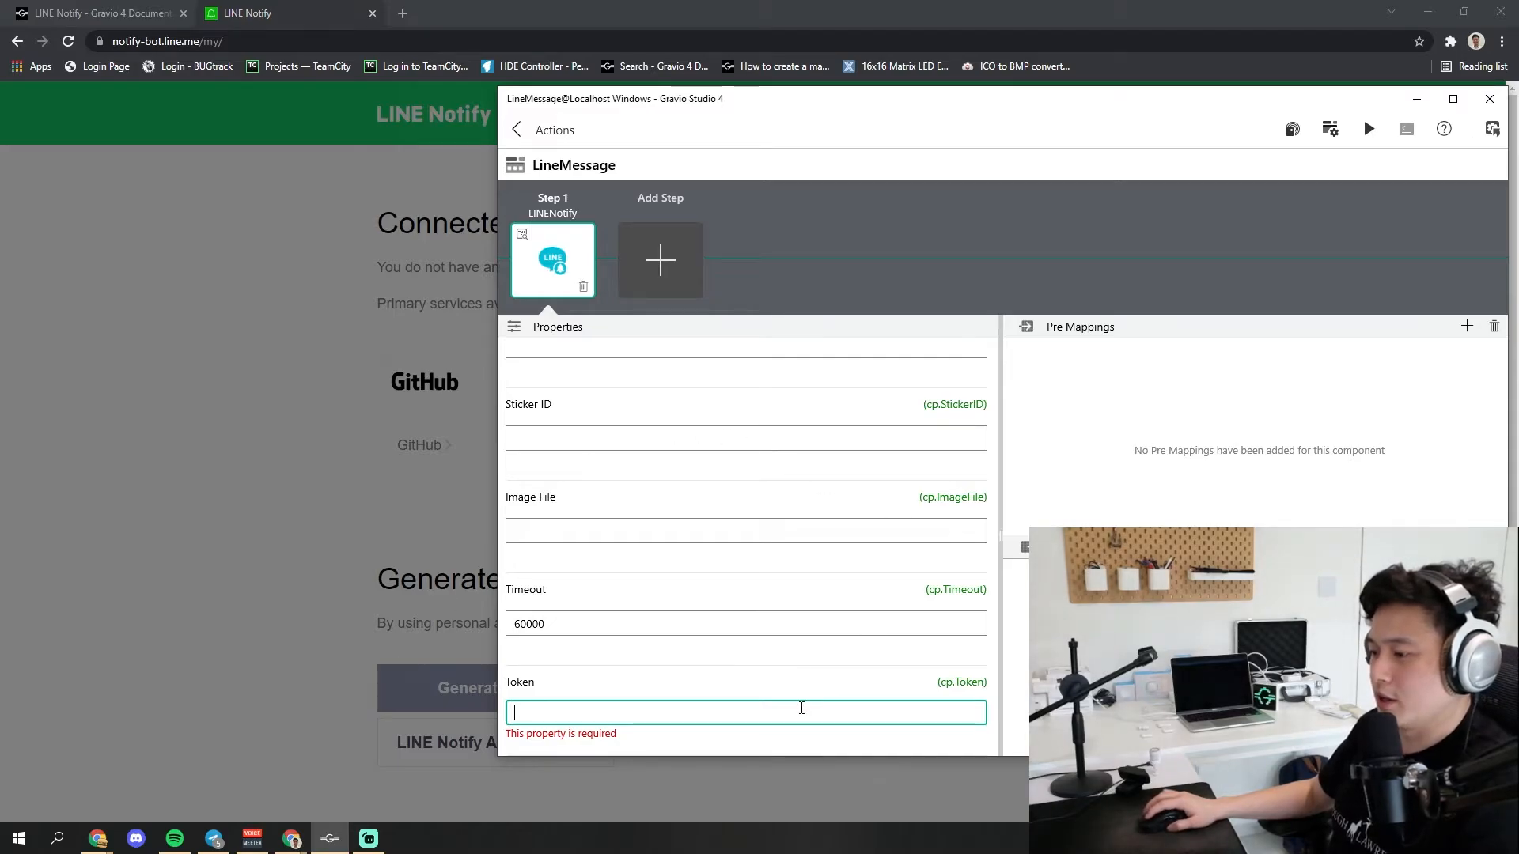
{"action": "key", "text": "ctrl+v"}
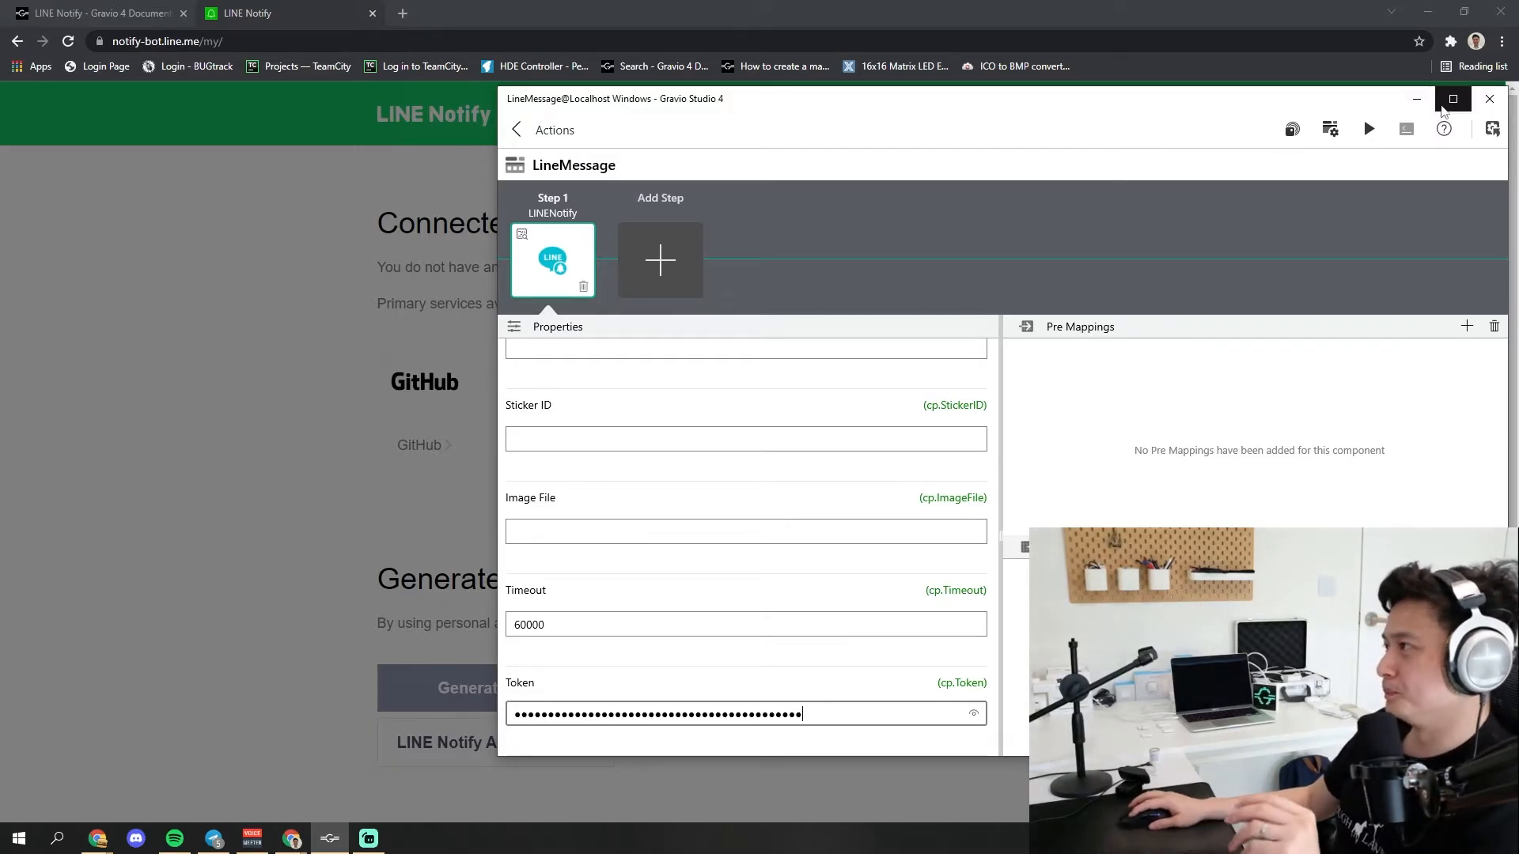
Return to the component documentation in the browser and open its linked LINE documentation on available stickers in a new tab
{"action": "left_click", "coordinate": [446, 201]}
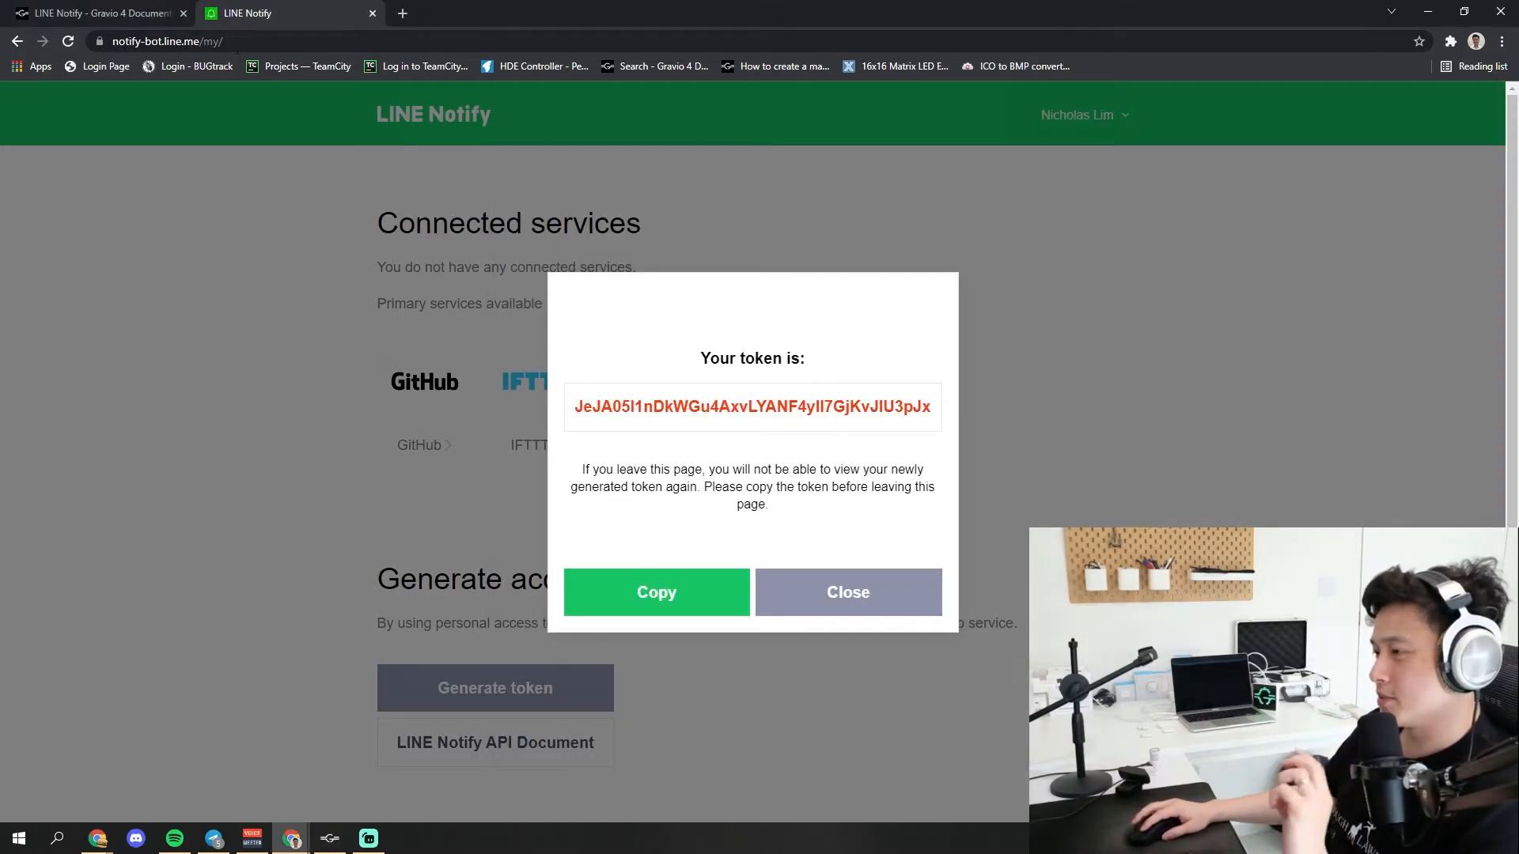
{"action": "left_click", "coordinate": [103, 13]}
{"action": "scroll", "coordinate": [812, 488], "scroll_direction": "down", "scroll_amount": 5}
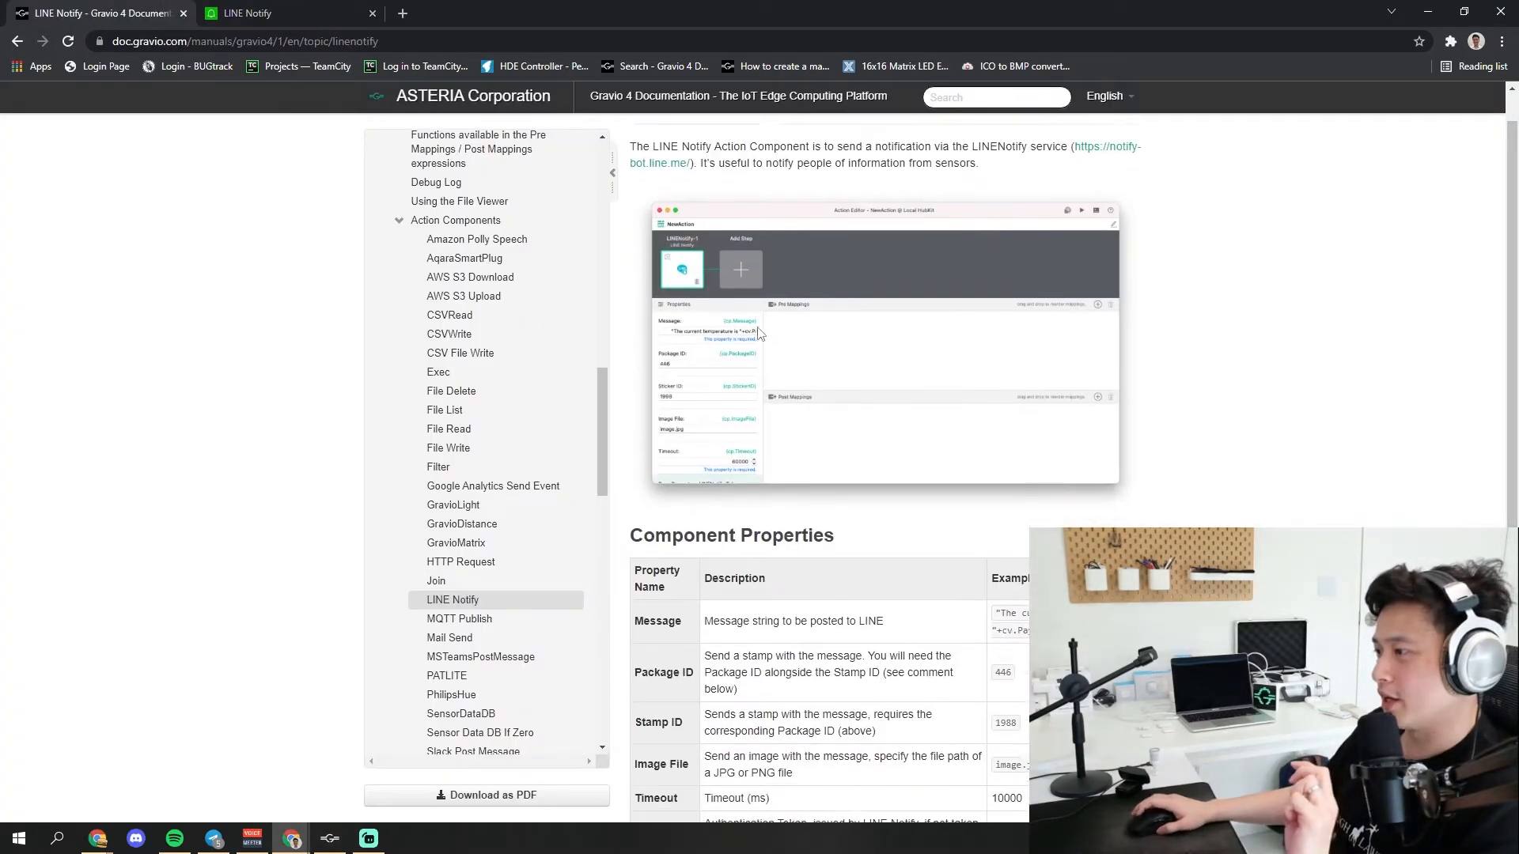
{"action": "right_click", "coordinate": [724, 559]}
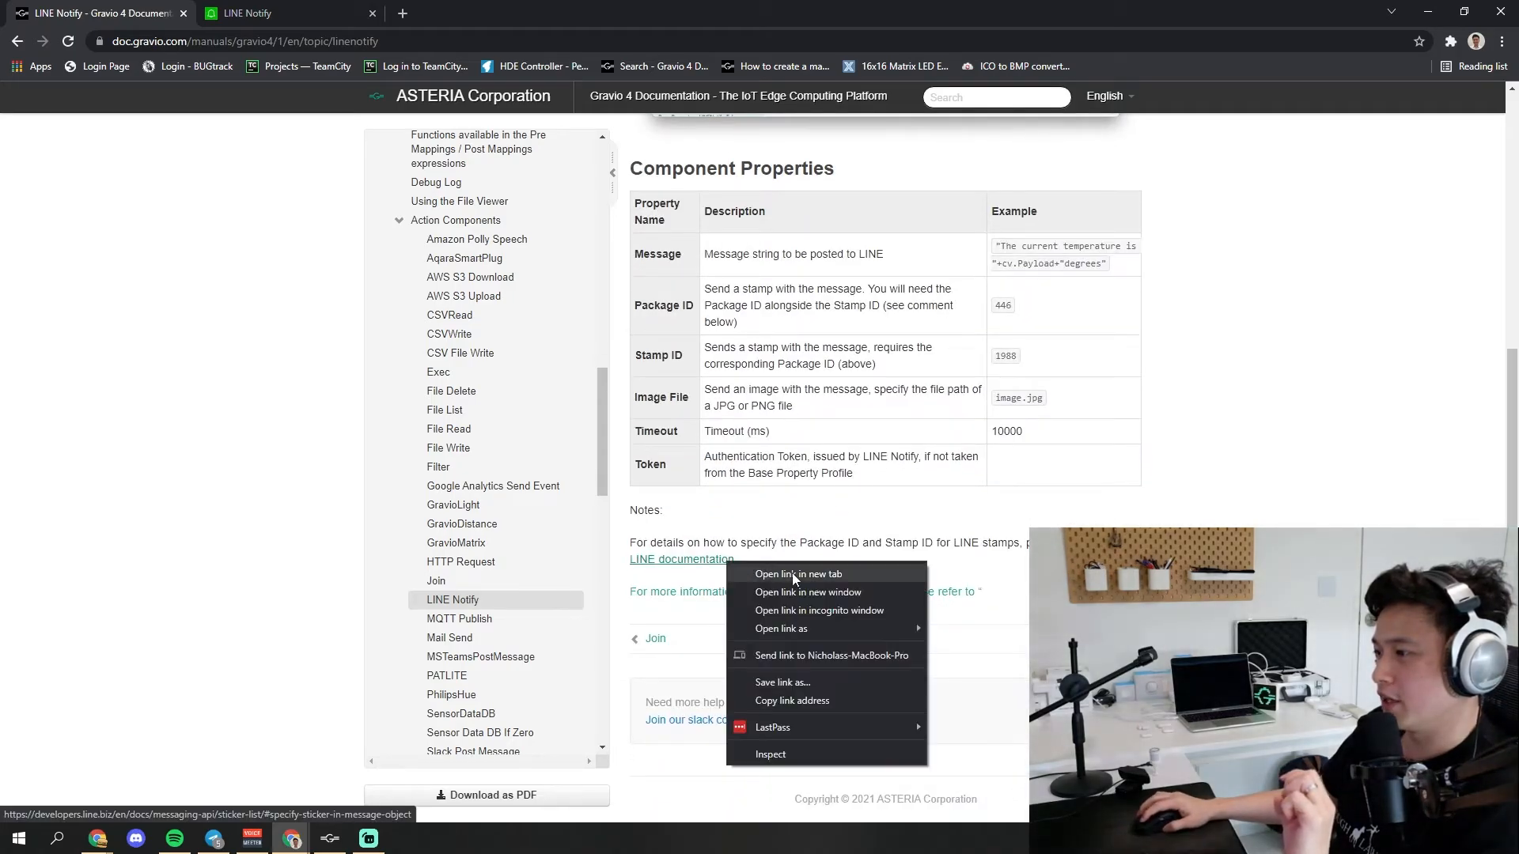
{"action": "left_click", "coordinate": [791, 573]}
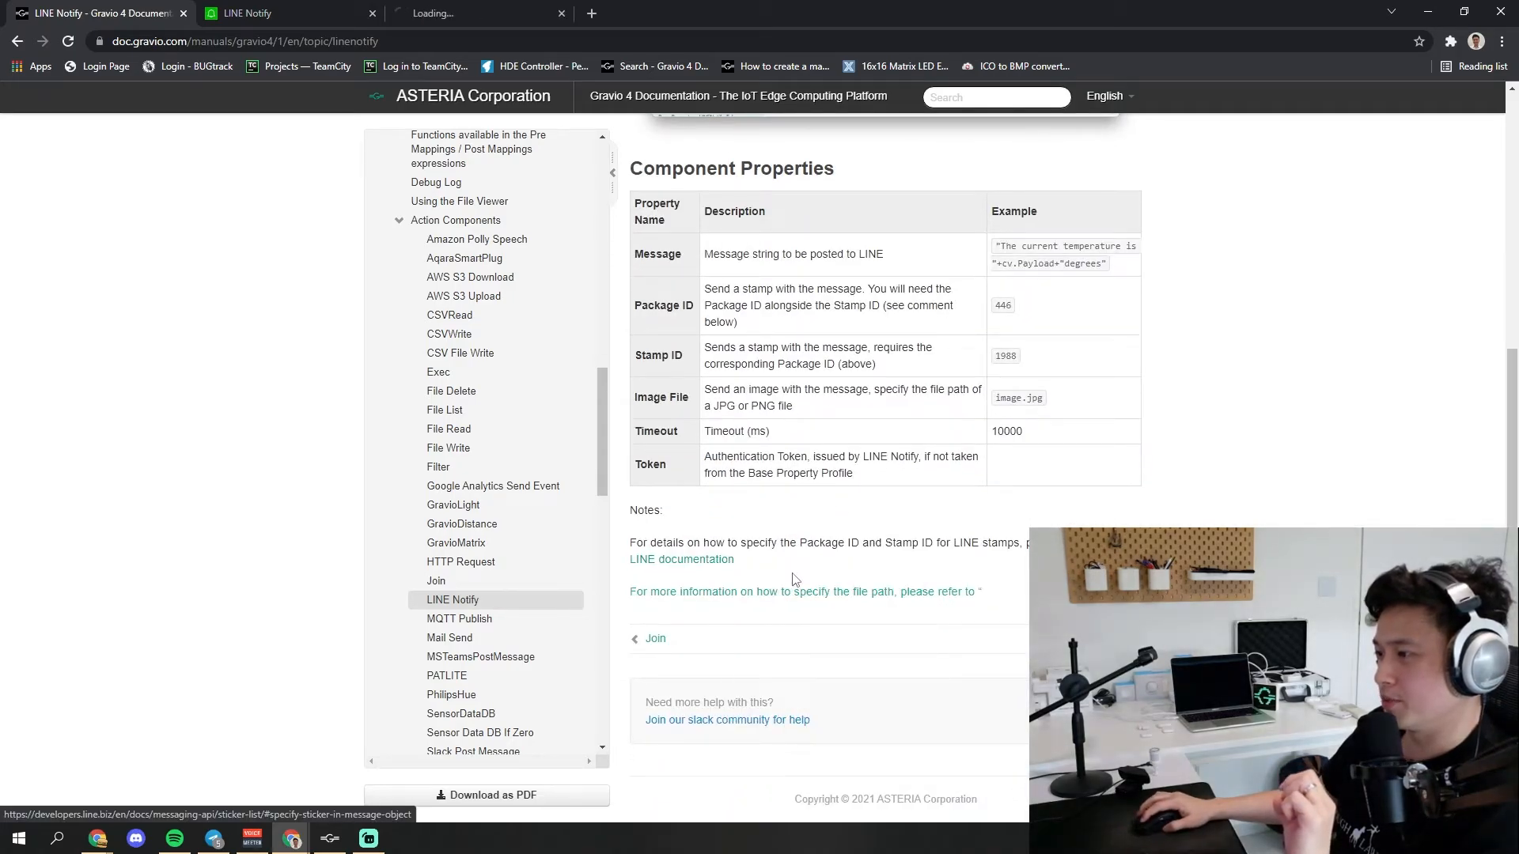
{"action": "left_click", "coordinate": [457, 7]}
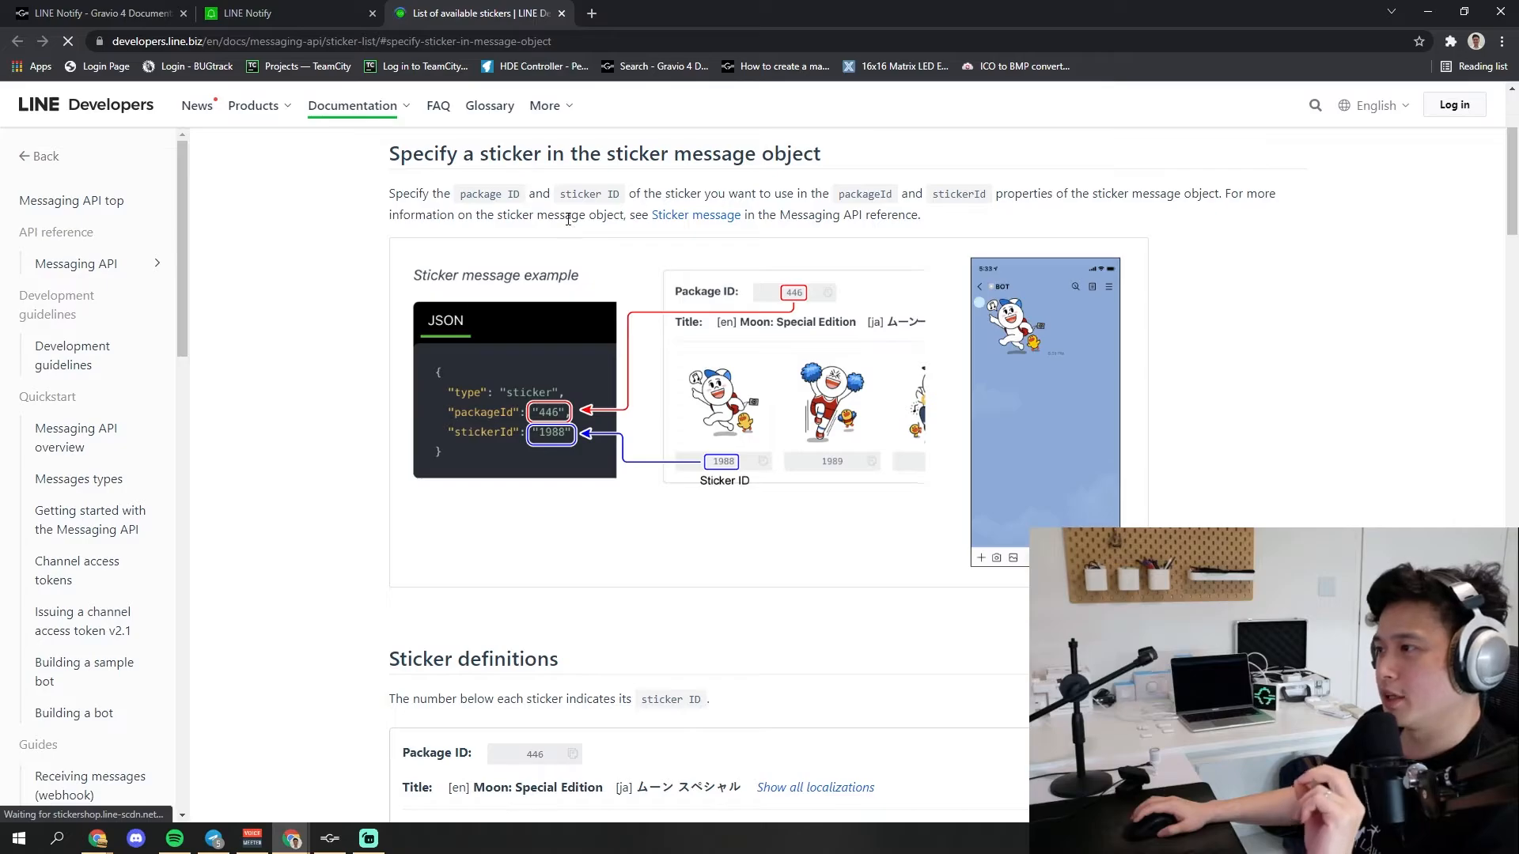
Examine the sticker definitions with their package and sticker IDs, showing all stickers of the Sally: Special Edition package
{"action": "scroll", "coordinate": [571, 305], "scroll_direction": "down", "scroll_amount": 3}
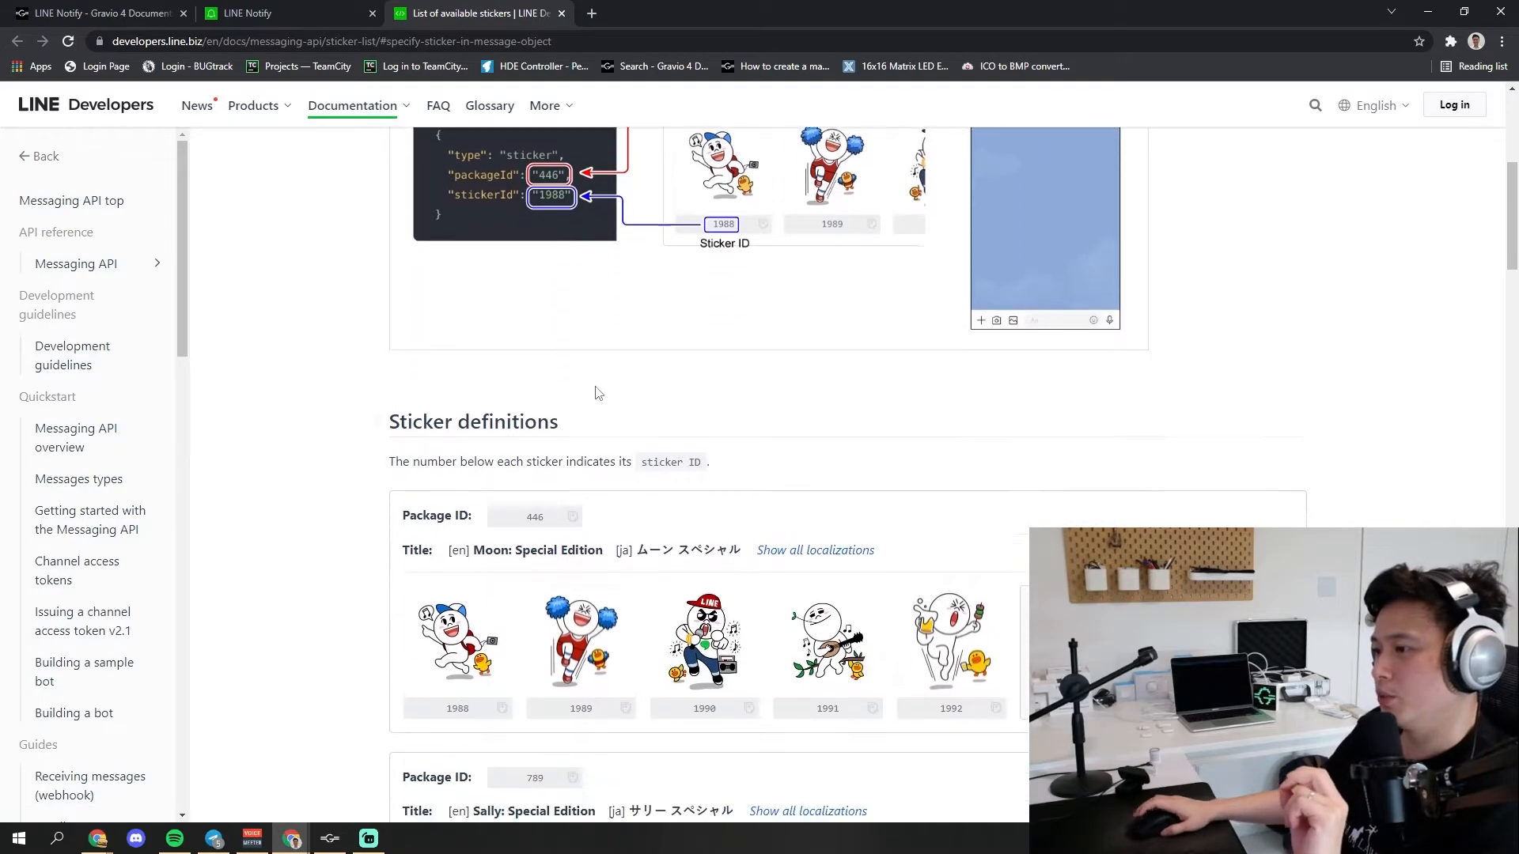
{"action": "scroll", "coordinate": [598, 393], "scroll_direction": "down", "scroll_amount": 7}
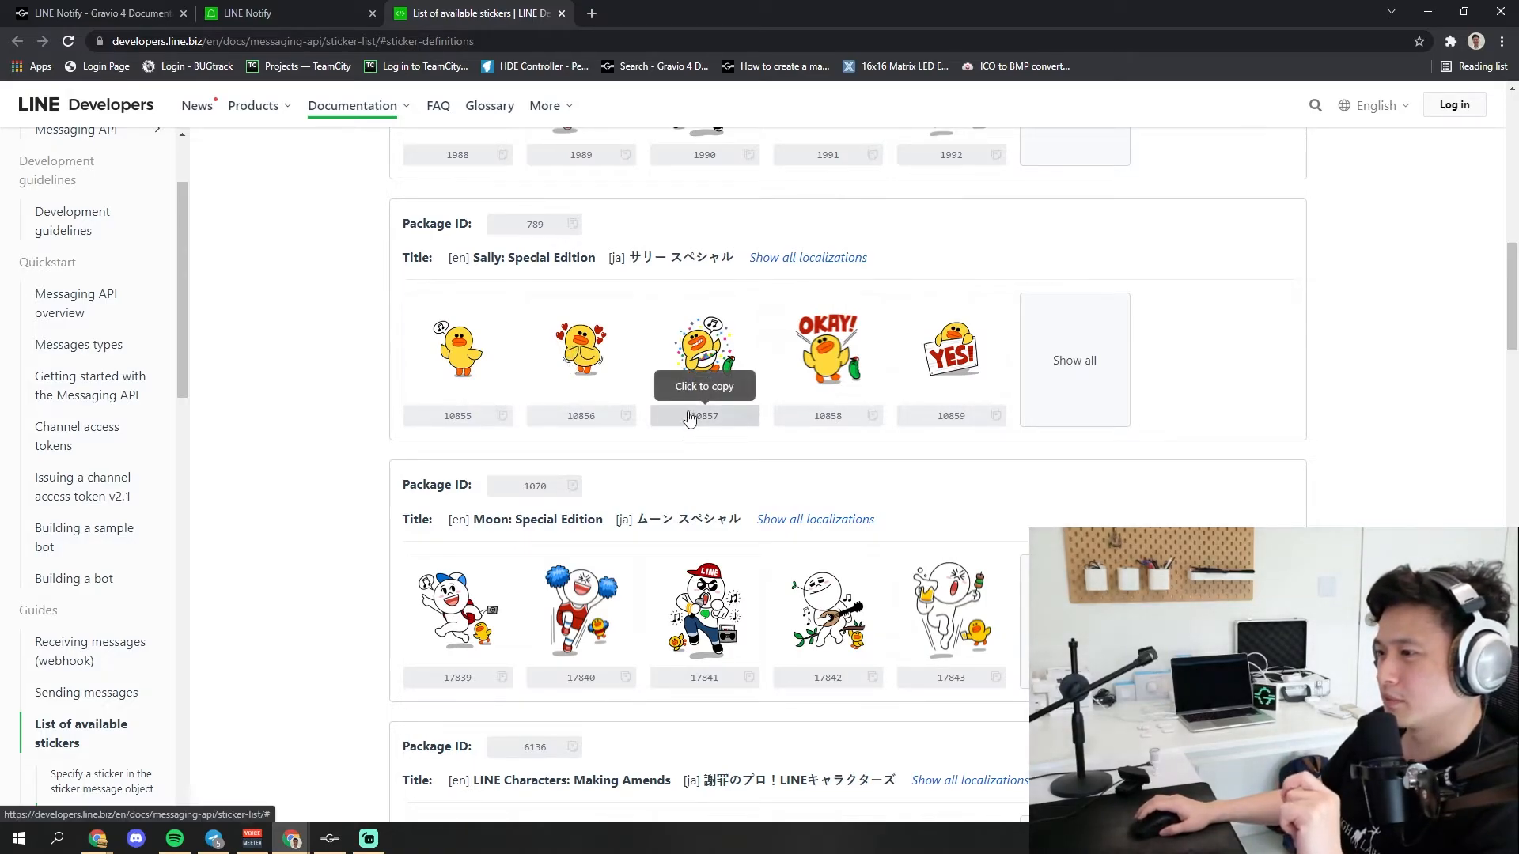
{"action": "scroll", "coordinate": [696, 392], "scroll_direction": "down", "scroll_amount": 2}
{"action": "scroll", "coordinate": [554, 348], "scroll_direction": "up", "scroll_amount": 2}
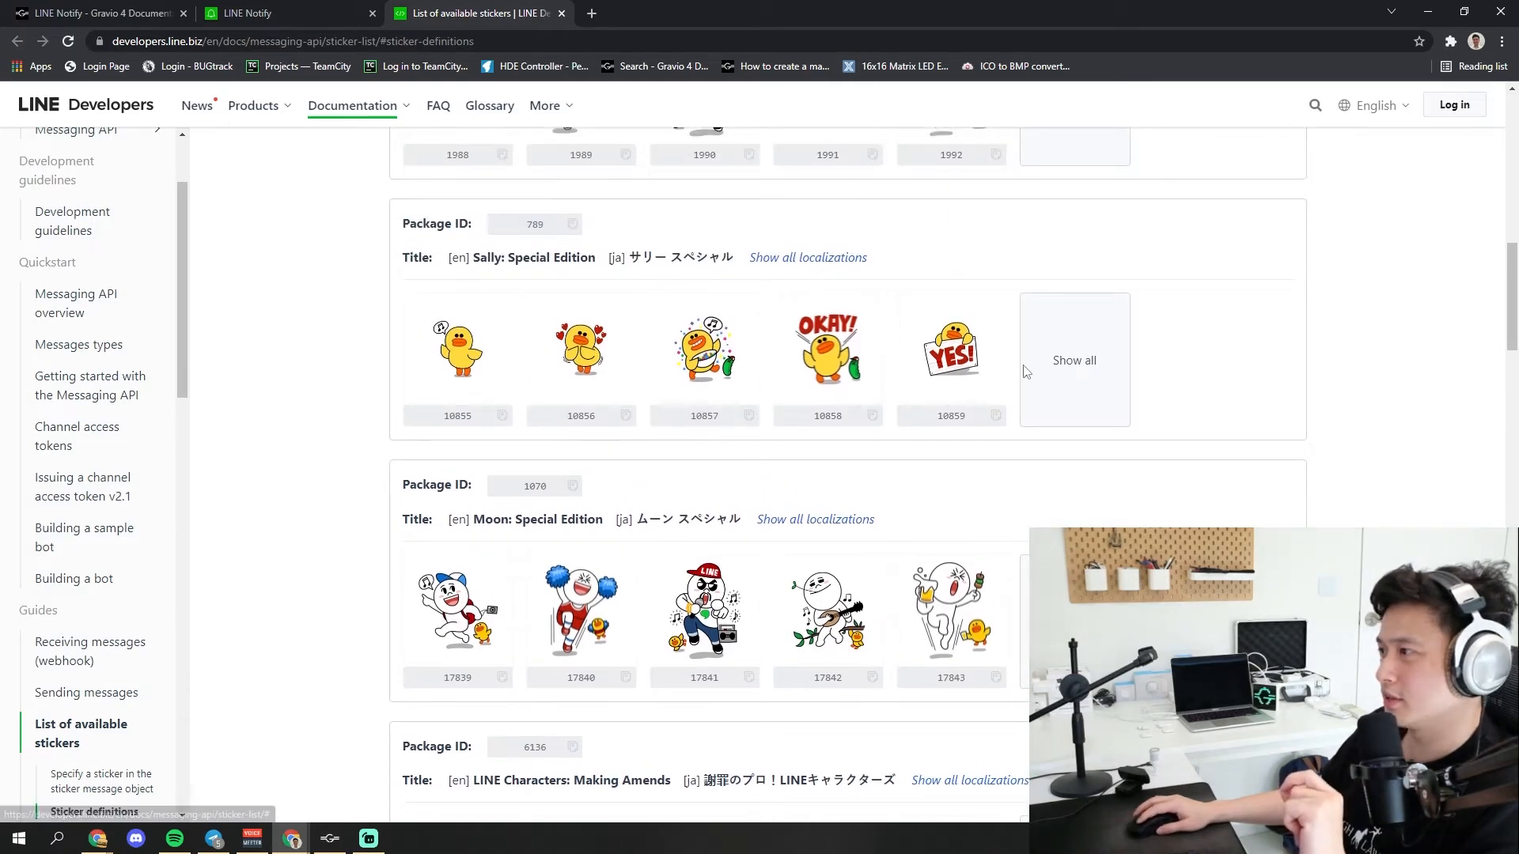
{"action": "left_click", "coordinate": [1069, 362]}
{"action": "scroll", "coordinate": [1012, 526], "scroll_direction": "down", "scroll_amount": 4}
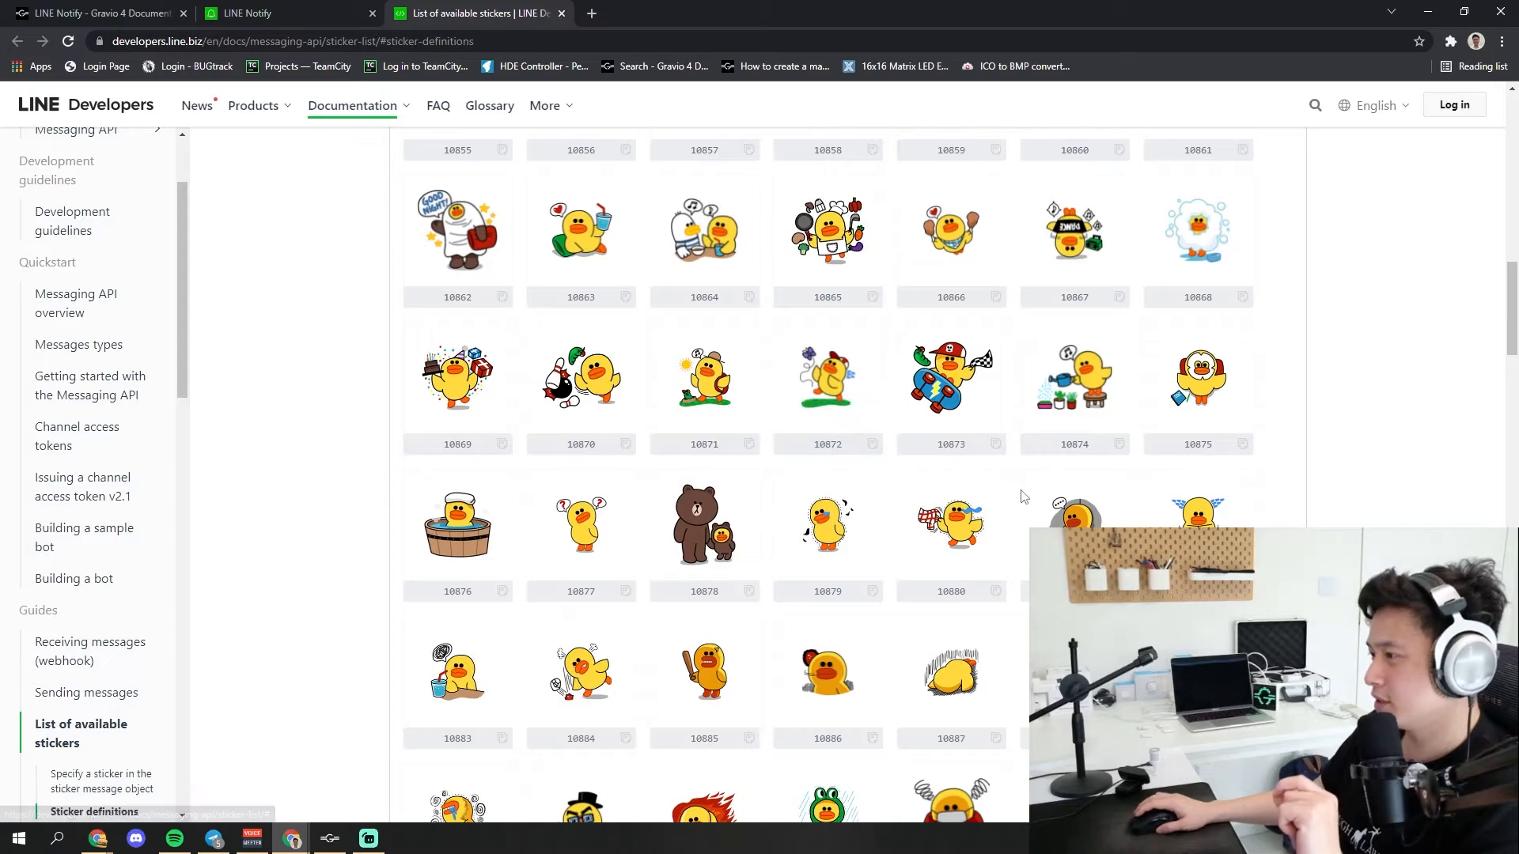
{"action": "scroll", "coordinate": [827, 475], "scroll_direction": "down", "scroll_amount": 1}
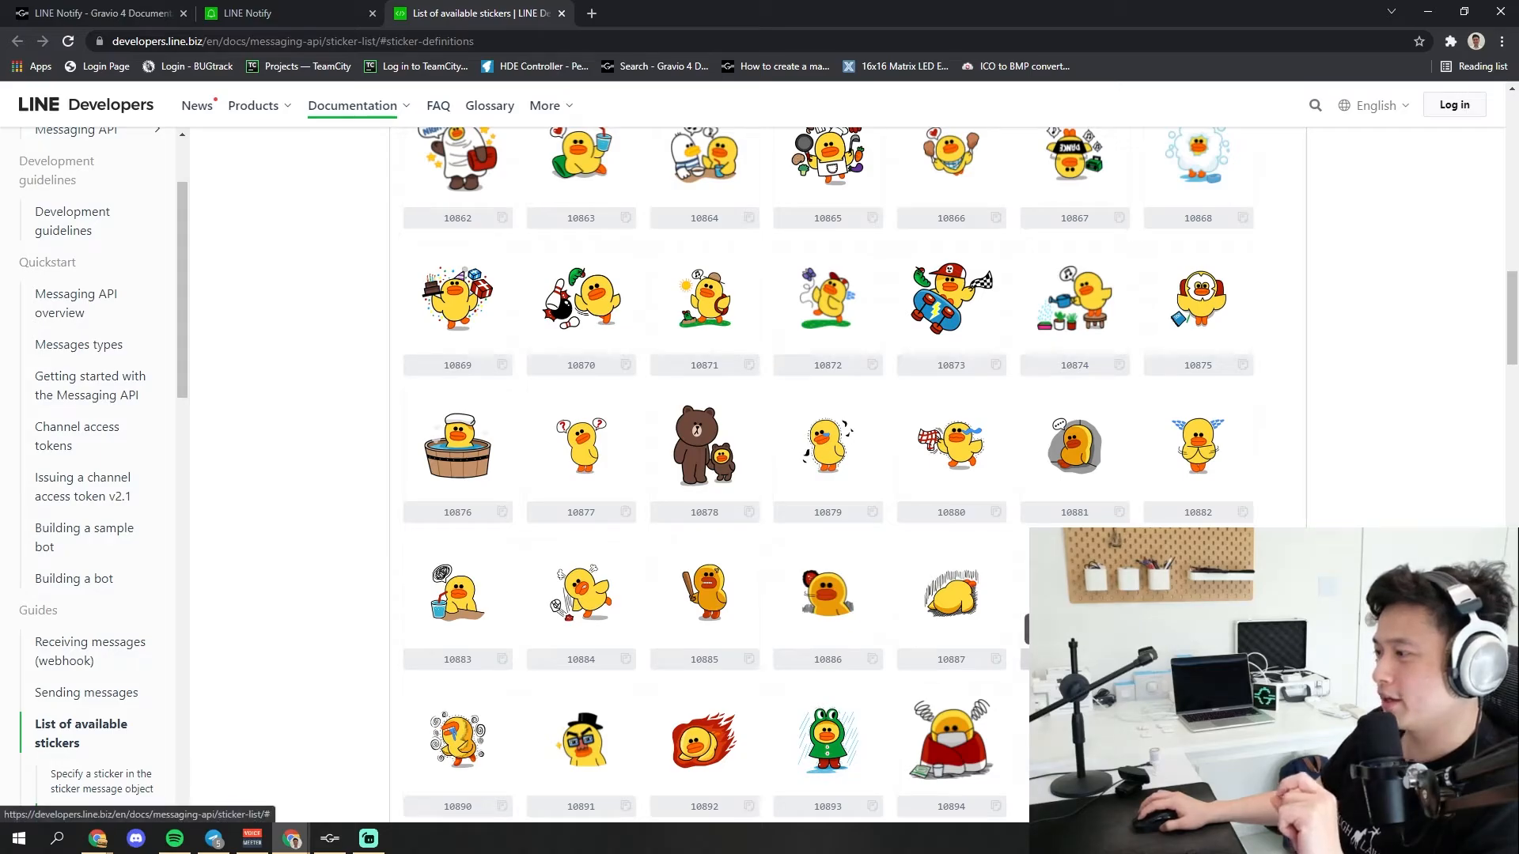
{"action": "scroll", "coordinate": [688, 380], "scroll_direction": "up", "scroll_amount": 4}
{"action": "scroll", "coordinate": [688, 379], "scroll_direction": "down", "scroll_amount": 1}
{"action": "scroll", "coordinate": [680, 375], "scroll_direction": "up", "scroll_amount": 2}
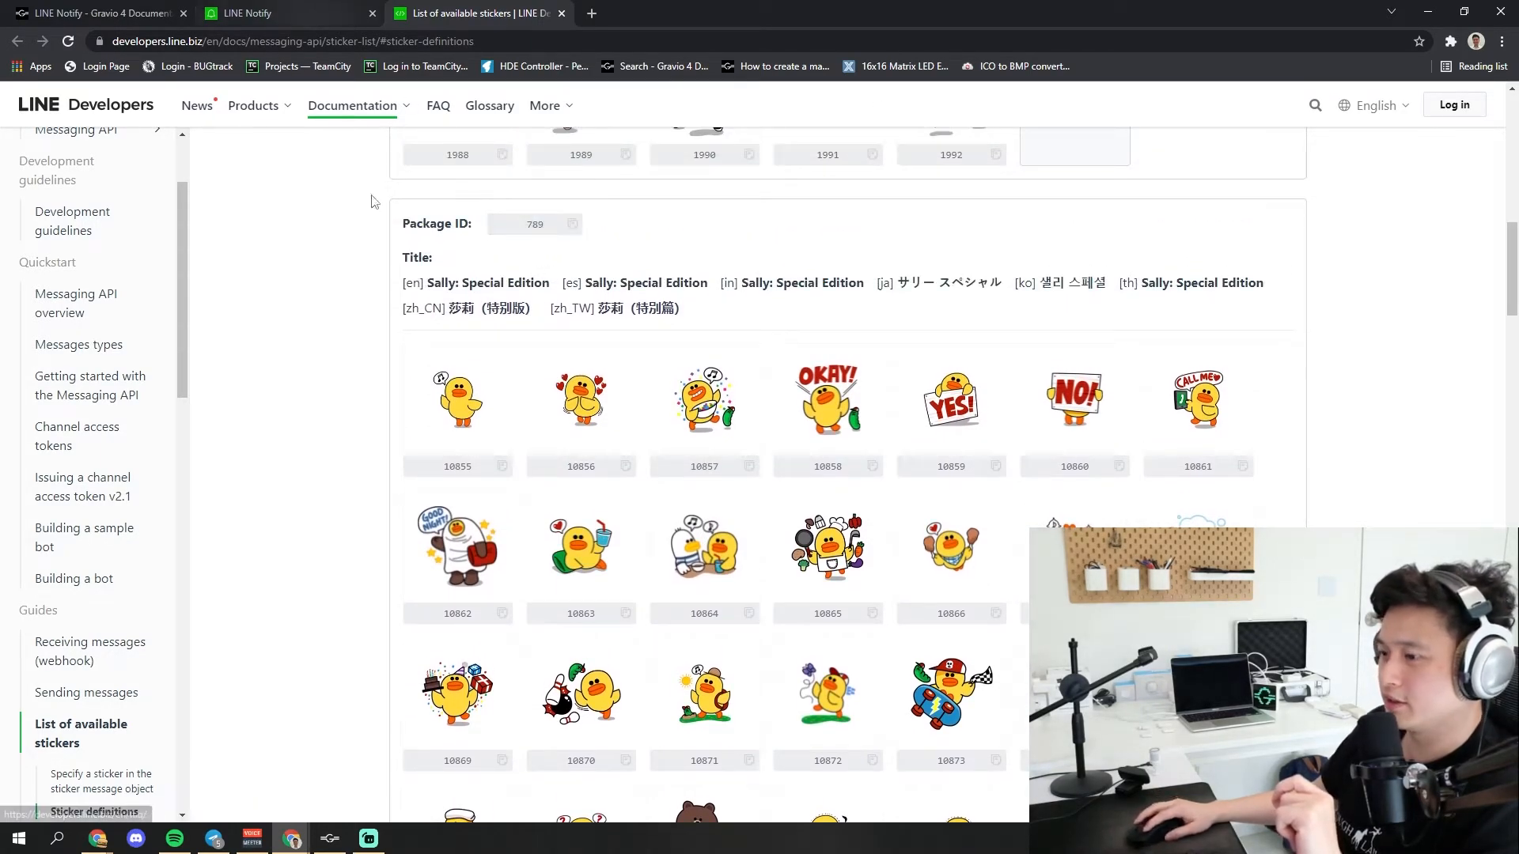
Switch to Gravio Studio and set the LINE Notify step's Package ID to 789 and Sticker ID to 10888
{"action": "mouse_move", "coordinate": [368, 838]}
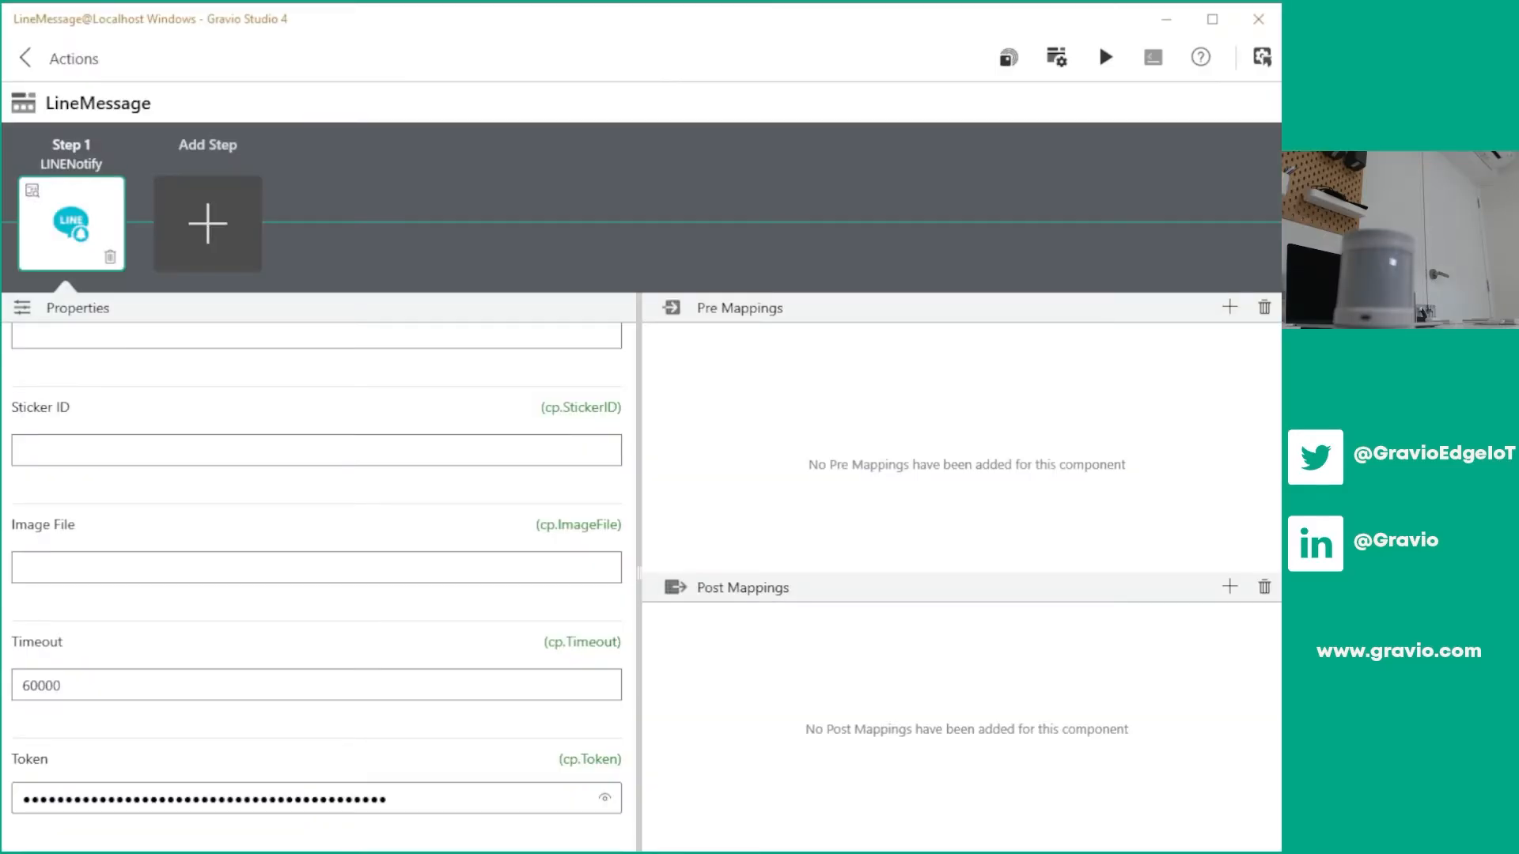
{"action": "scroll", "coordinate": [87, 477], "scroll_direction": "up", "scroll_amount": 3}
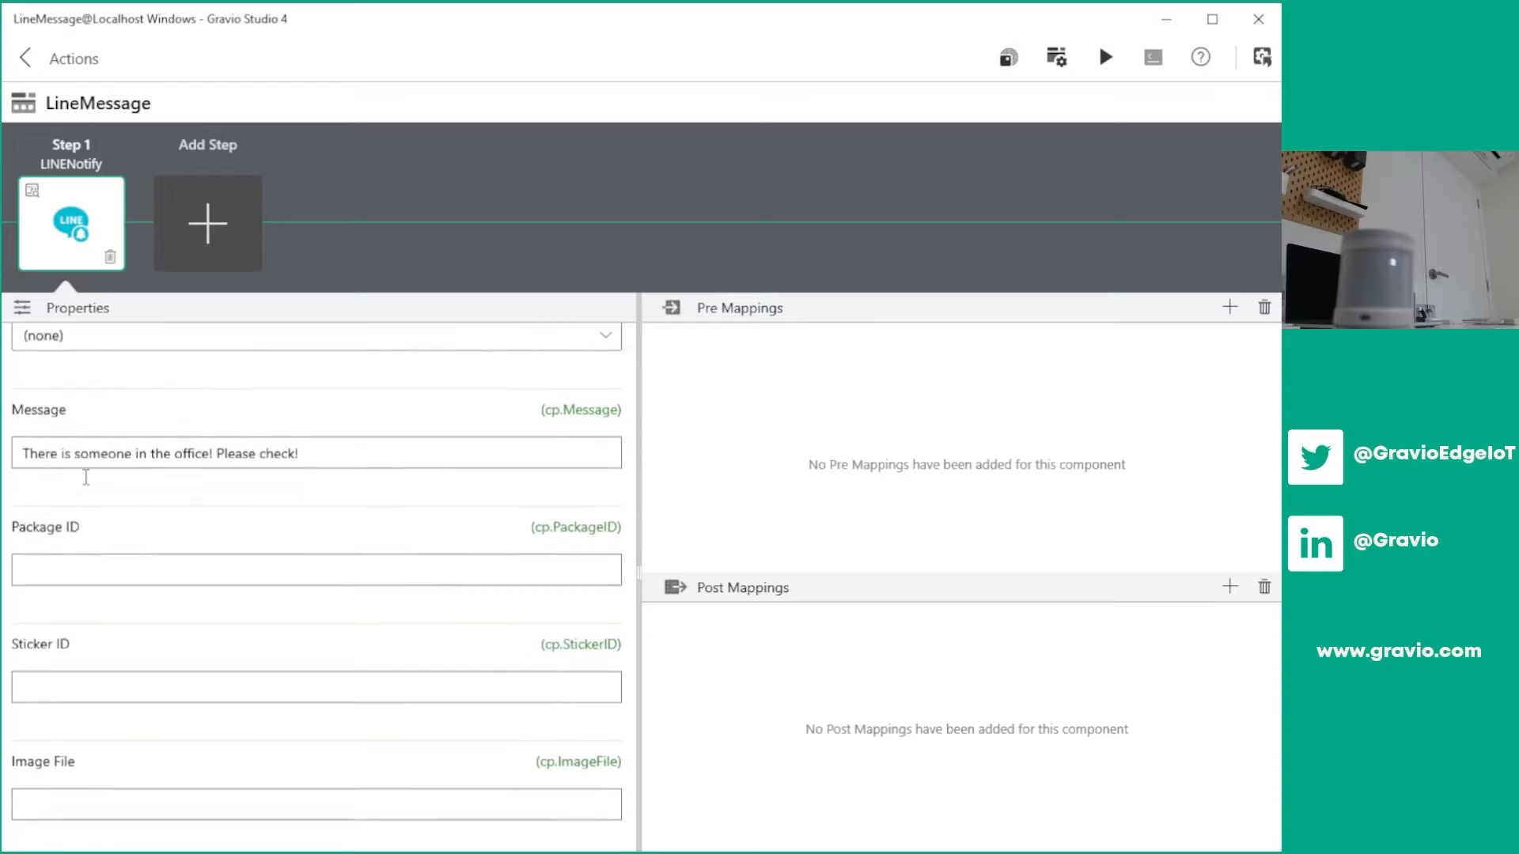
{"action": "left_click", "coordinate": [103, 563]}
{"action": "type", "text": "789"}
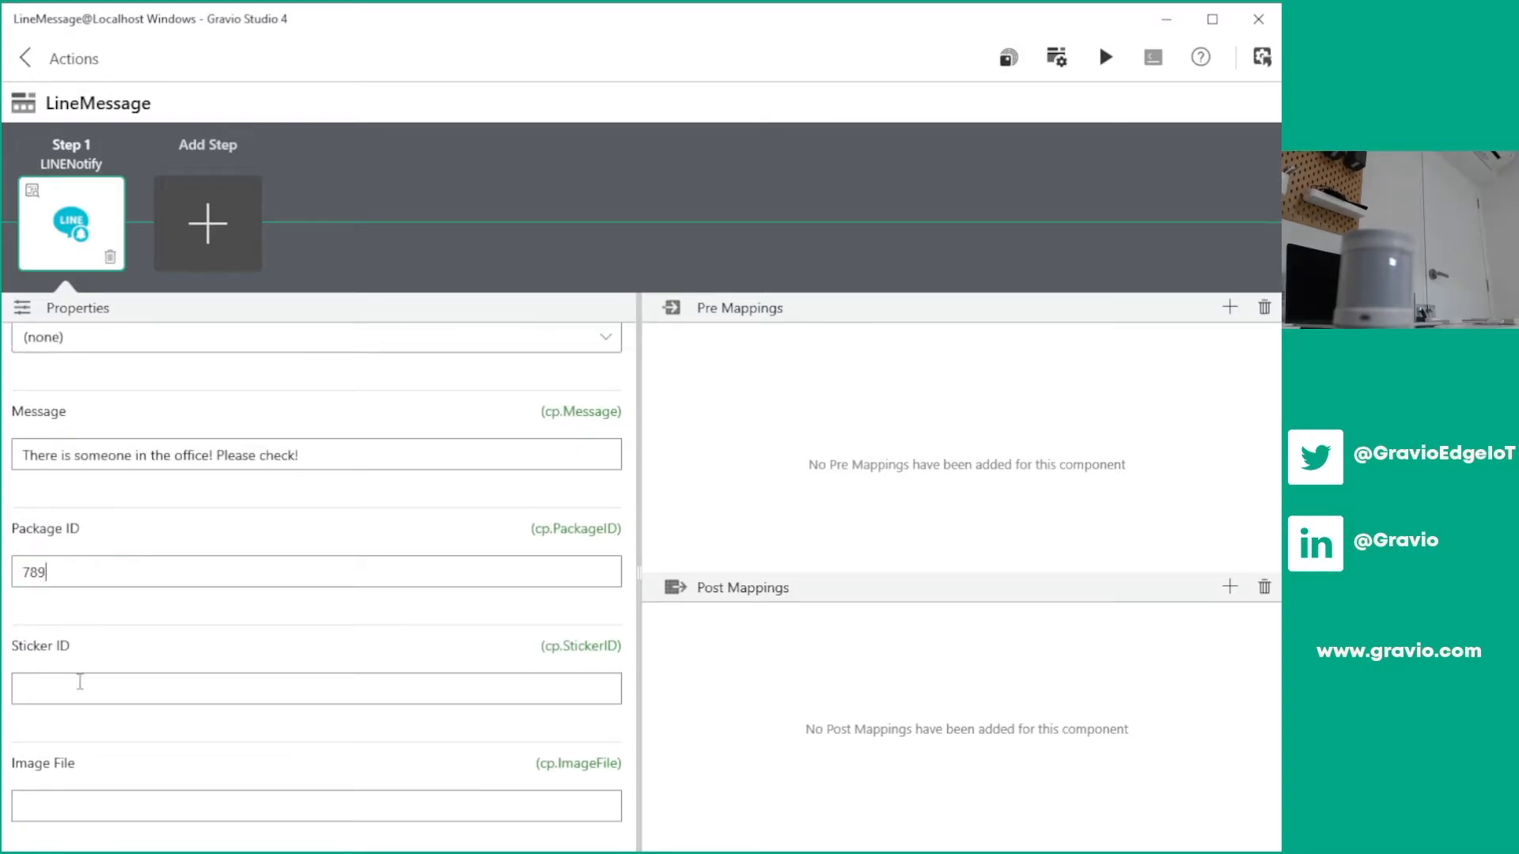
{"action": "left_click", "coordinate": [80, 682]}
{"action": "type", "text": "10888"}
{"action": "scroll", "coordinate": [310, 676], "scroll_direction": "down", "scroll_amount": 3}
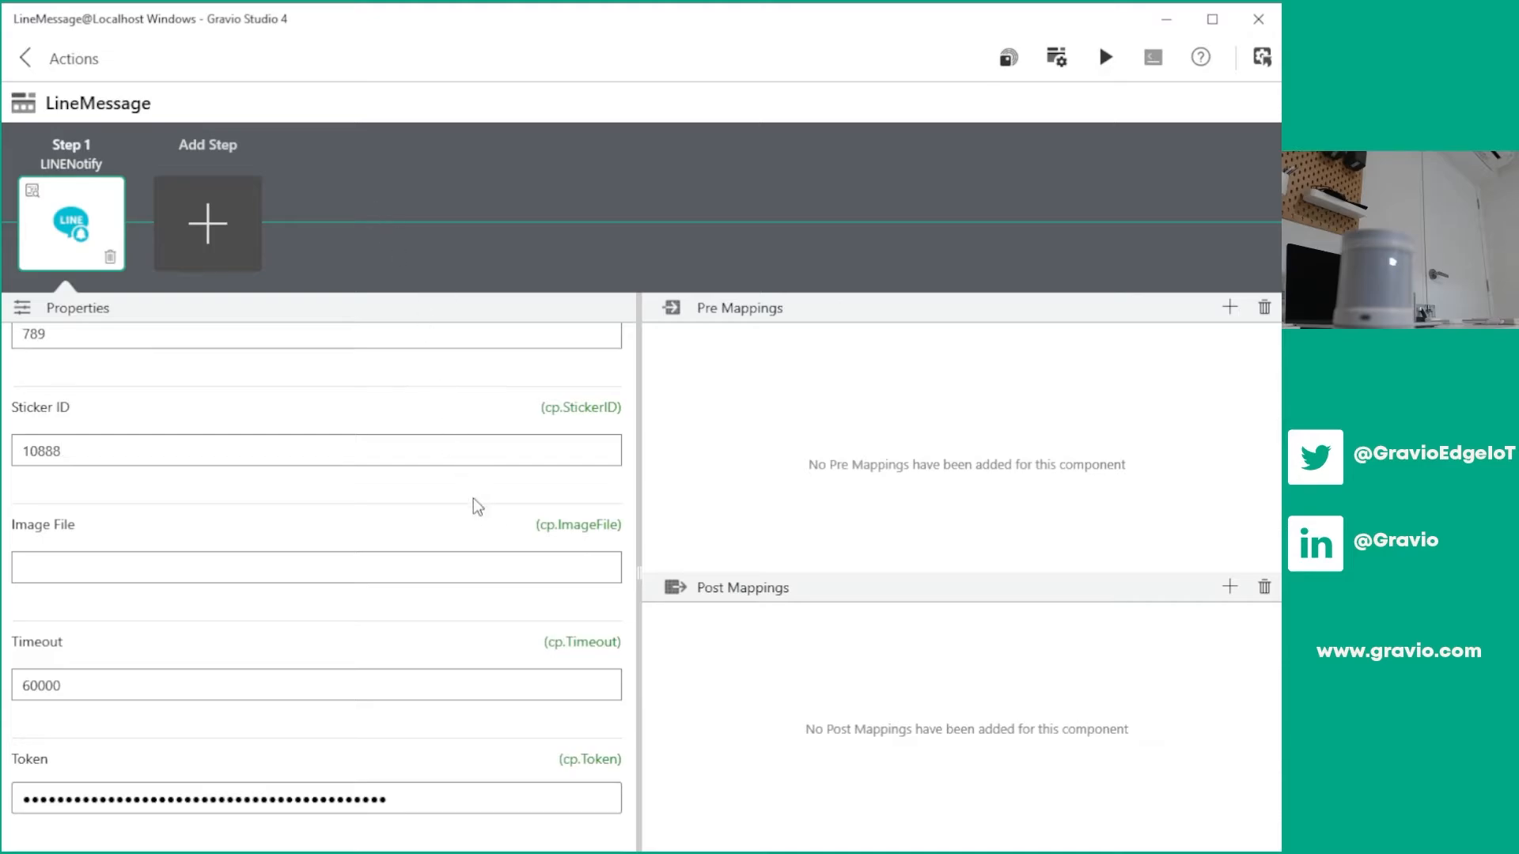
Run the LineMessage action as a test and review its remaining properties
{"action": "scroll", "coordinate": [477, 506], "scroll_direction": "up", "scroll_amount": 4}
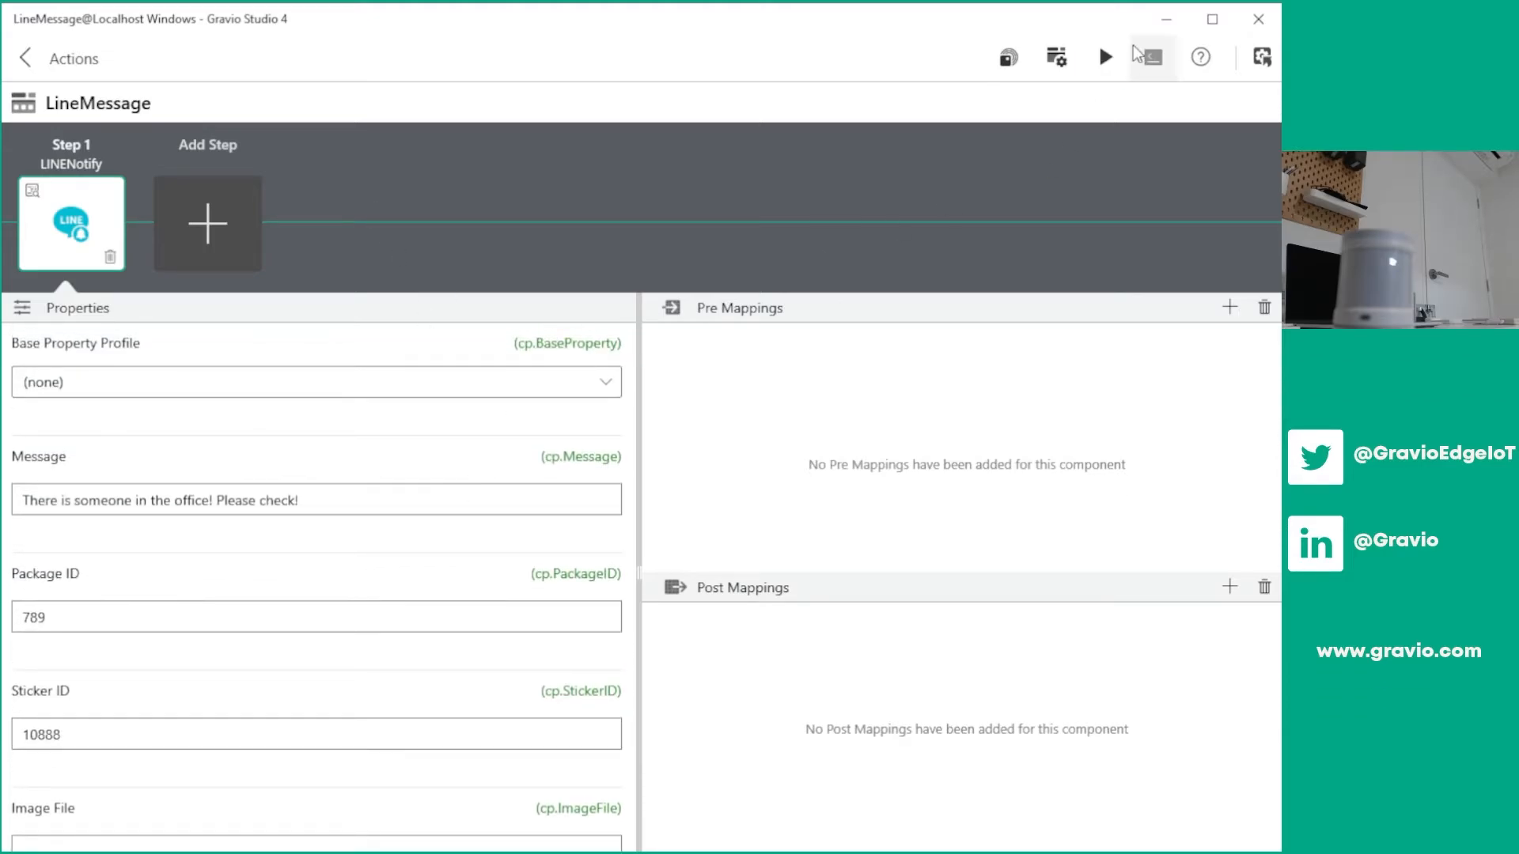
{"action": "left_click", "coordinate": [1104, 58]}
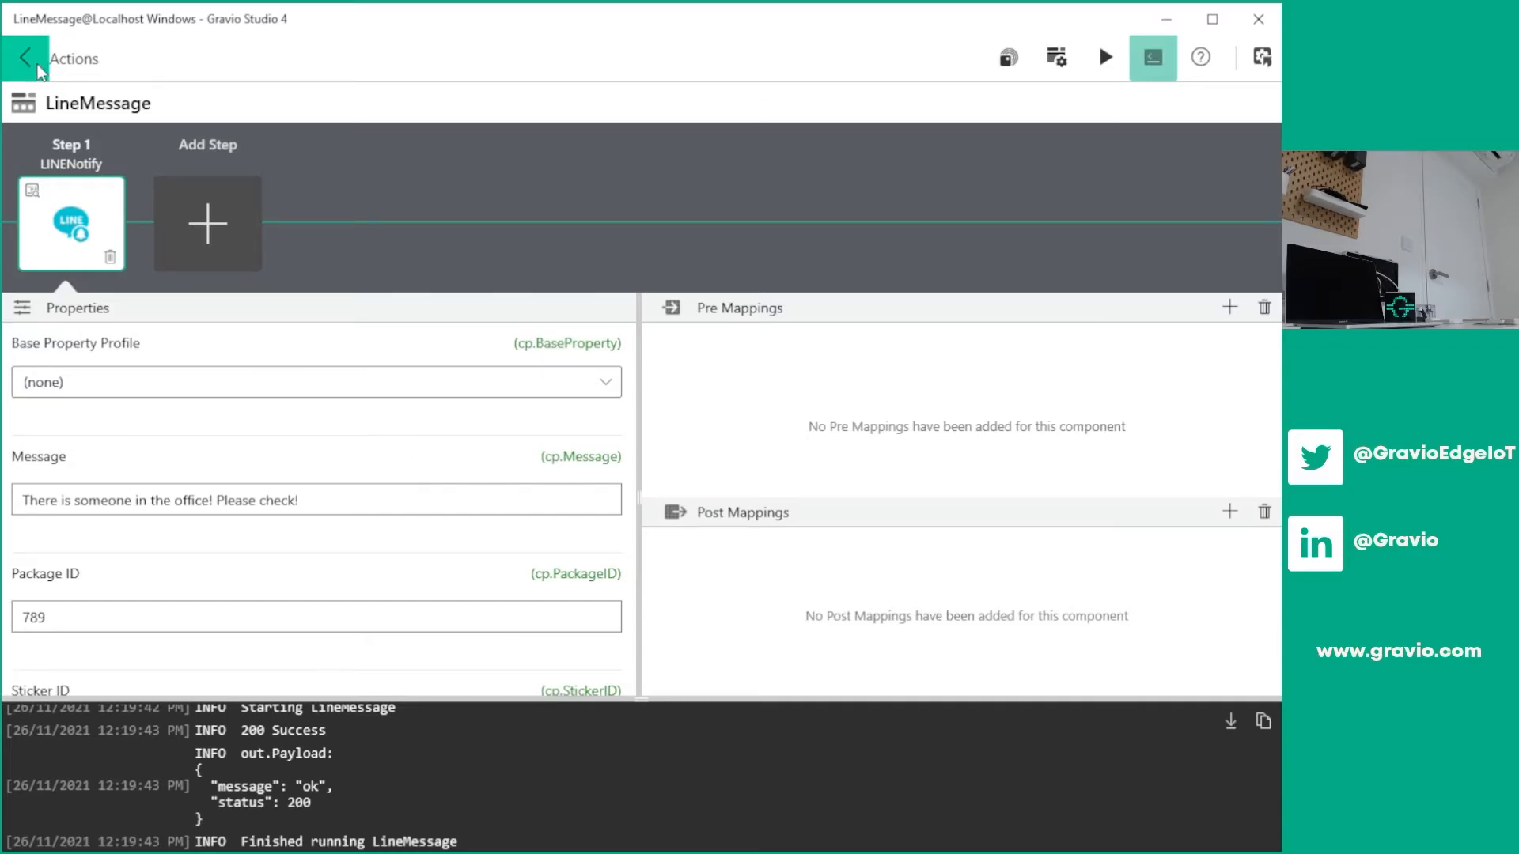
{"action": "scroll", "coordinate": [471, 451], "scroll_direction": "down", "scroll_amount": 5}
Leave the action editor and open the list of triggers on the Localhost Windows hub
{"action": "left_click", "coordinate": [20, 52]}
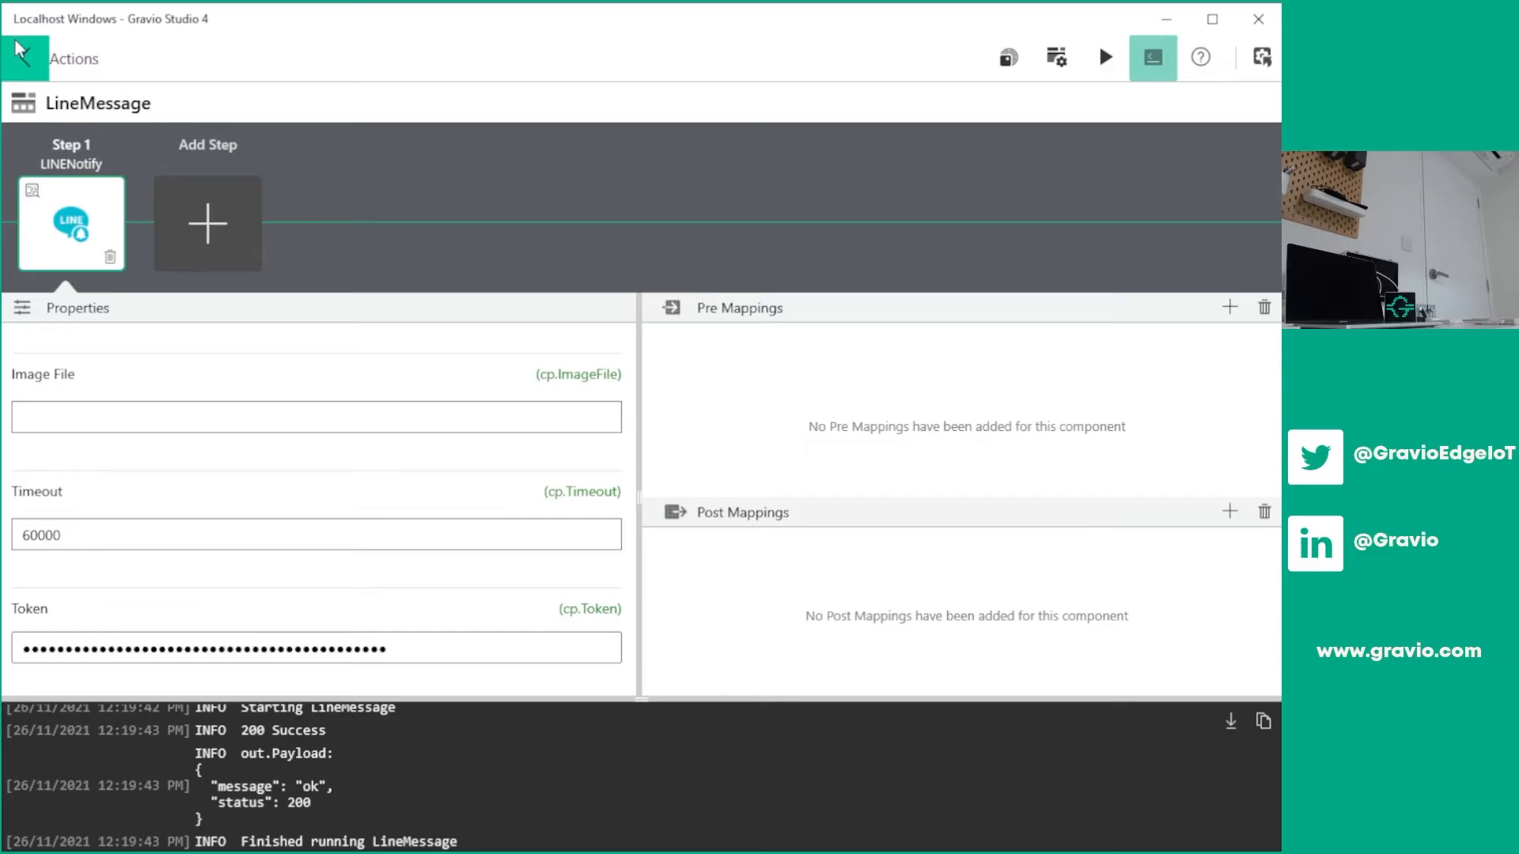
{"action": "left_click", "coordinate": [29, 59]}
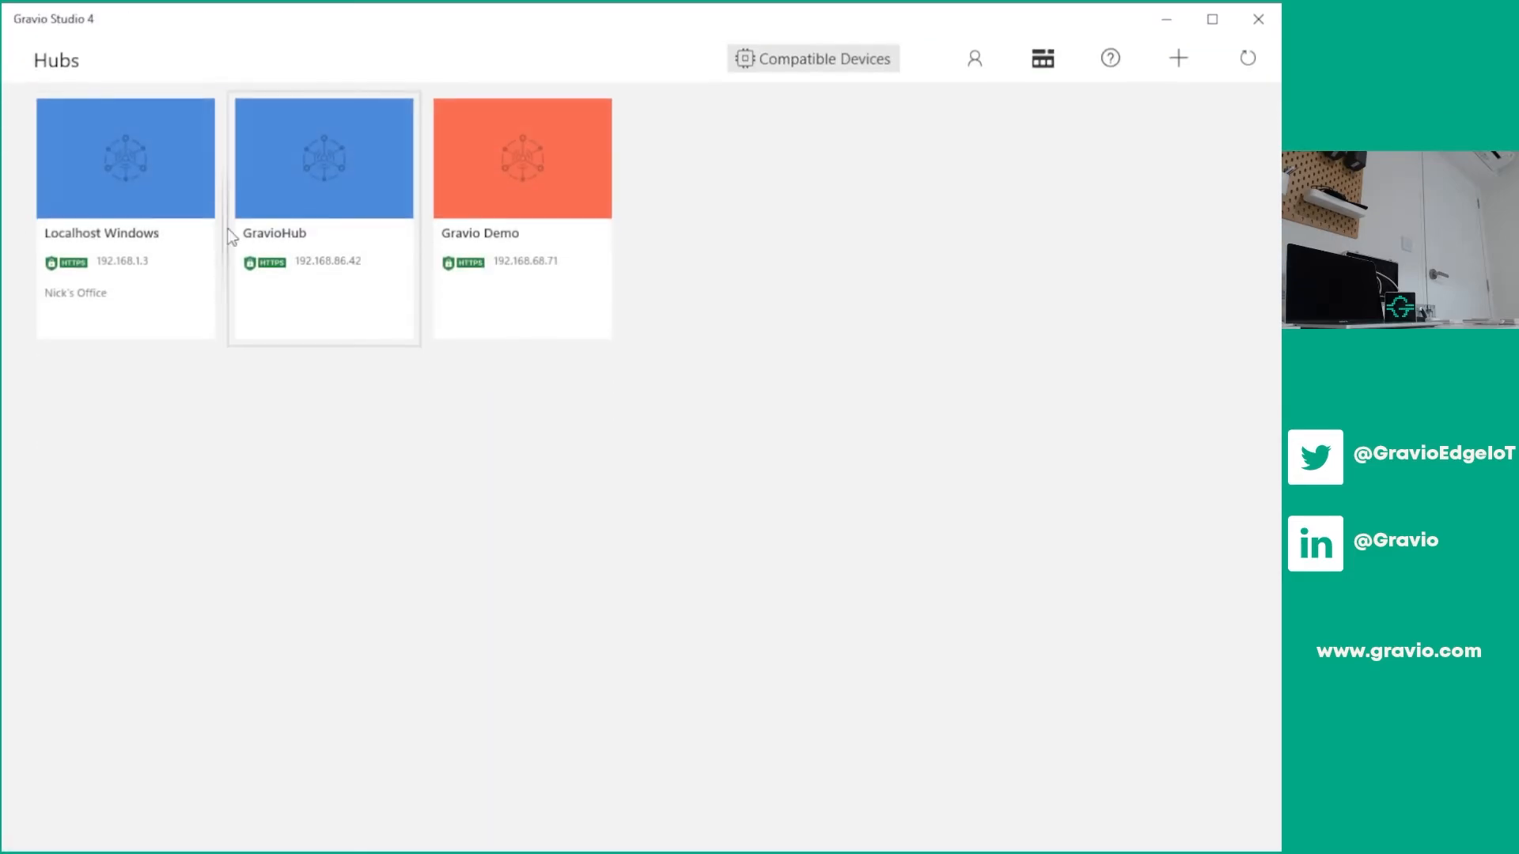
{"action": "left_click", "coordinate": [141, 210]}
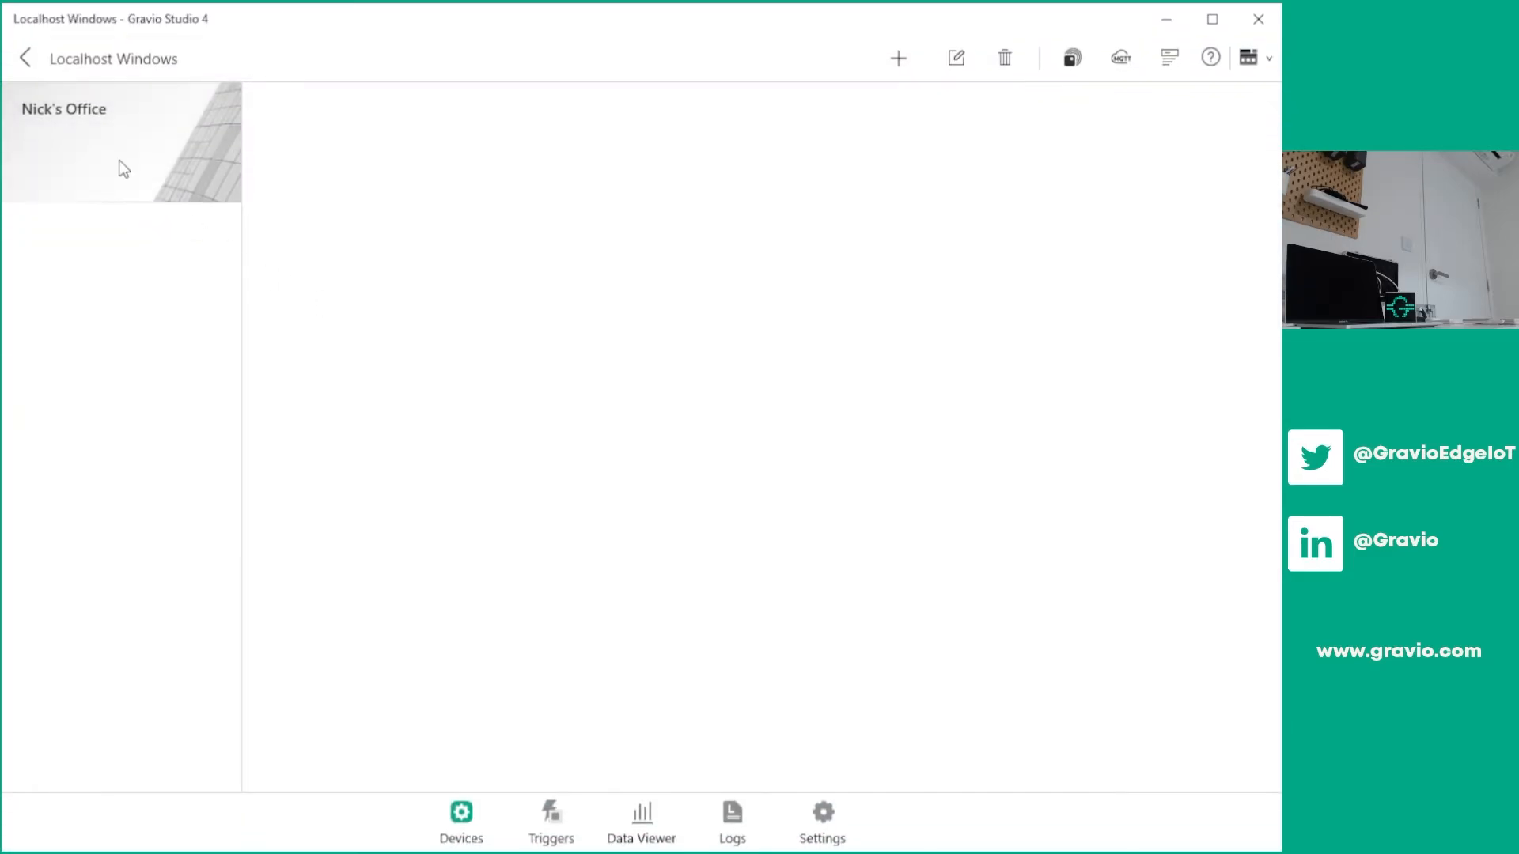
{"action": "left_click", "coordinate": [218, 129]}
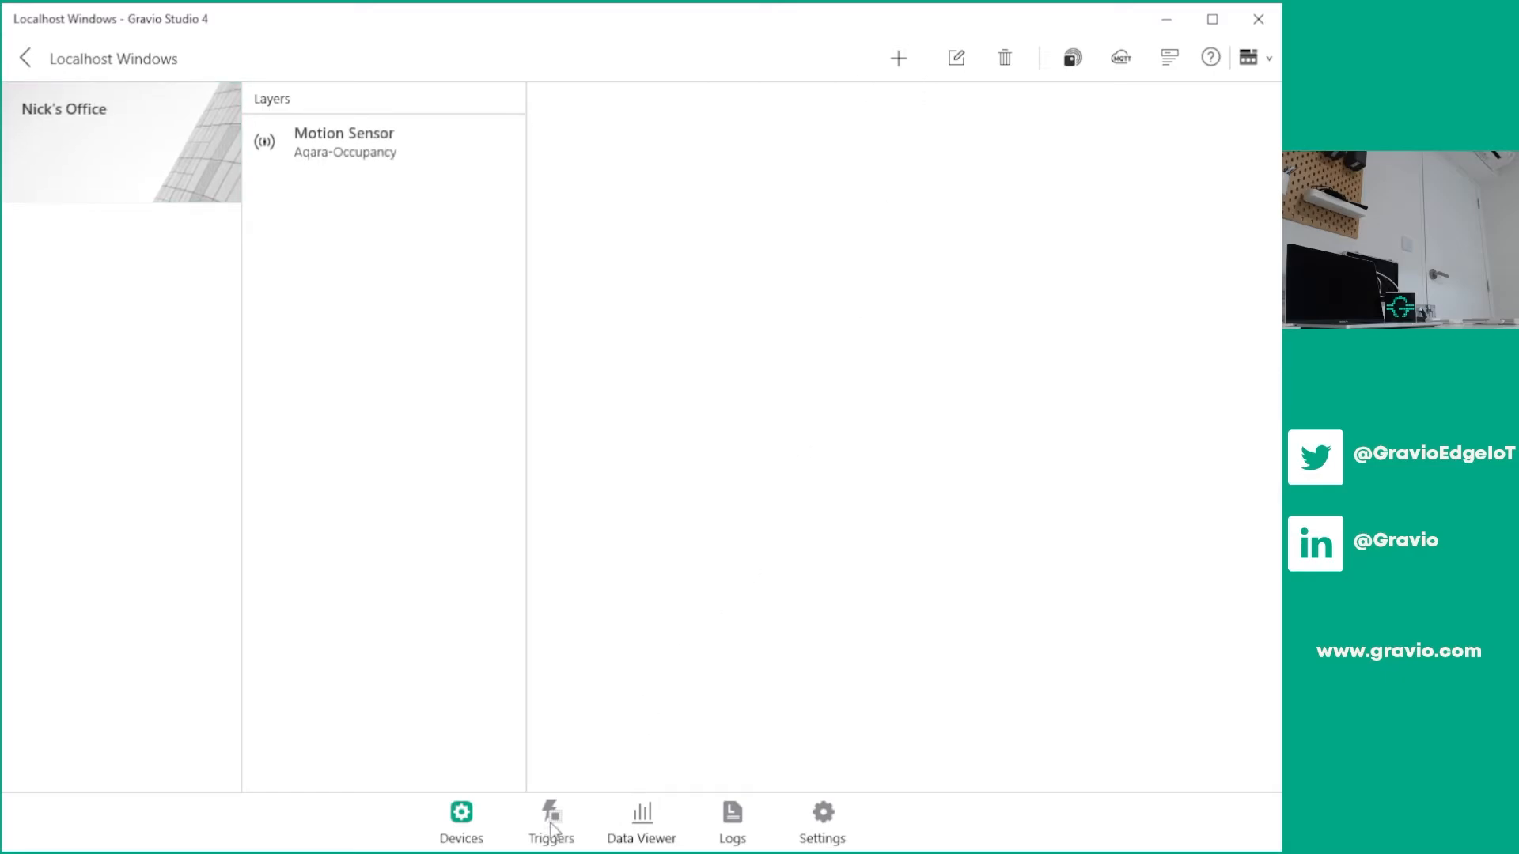
{"action": "left_click", "coordinate": [552, 827]}
Delete the existing triggers Motion Detected, CO2 Data Gathering and TemperatureChange
{"action": "left_click", "coordinate": [232, 165]}
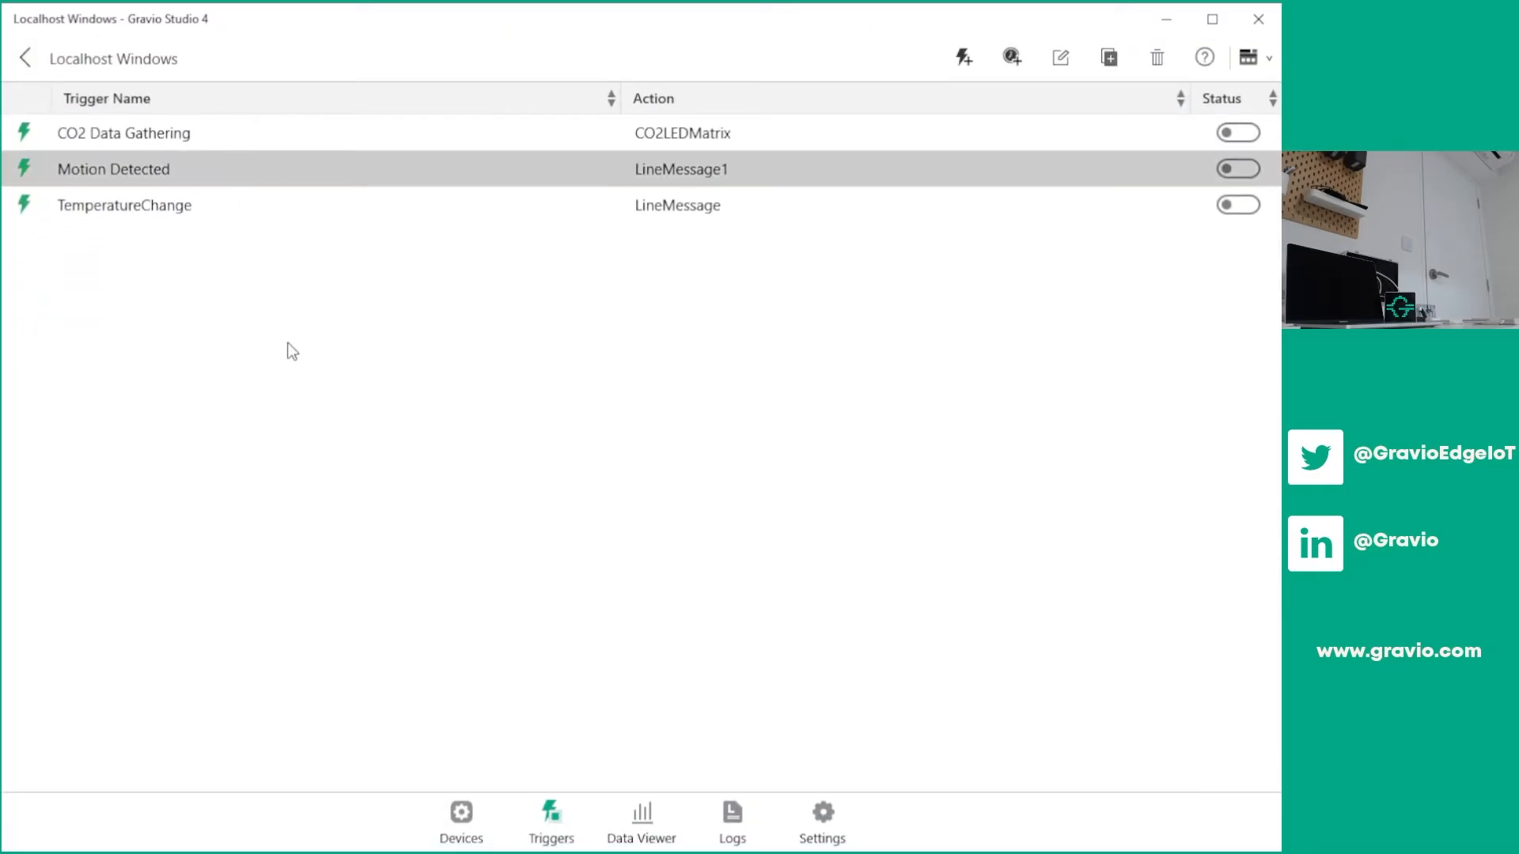
{"action": "key", "text": "Delete"}
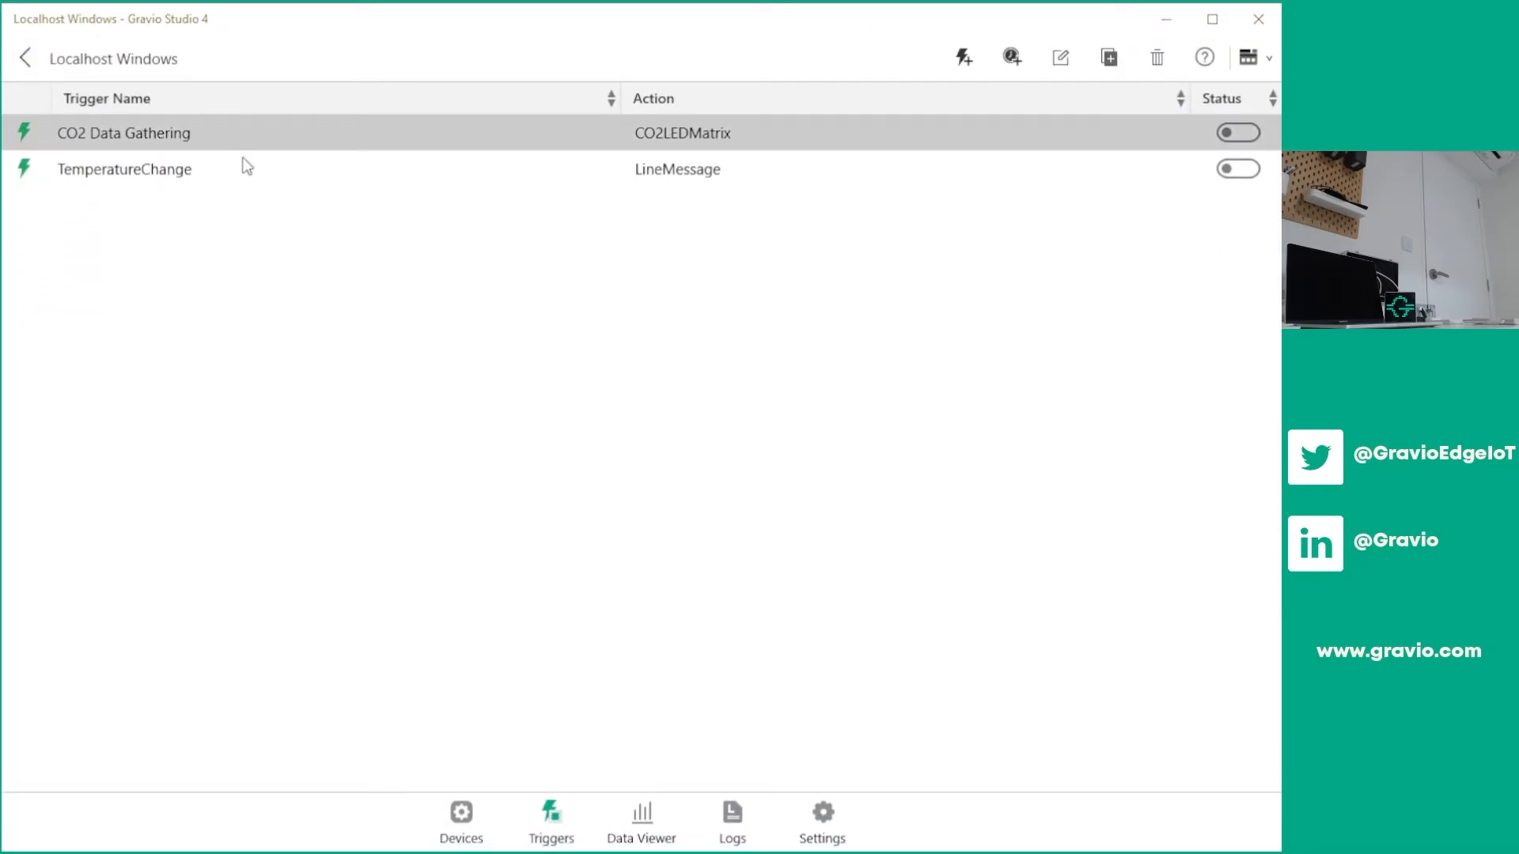
{"action": "key", "text": "Delete"}
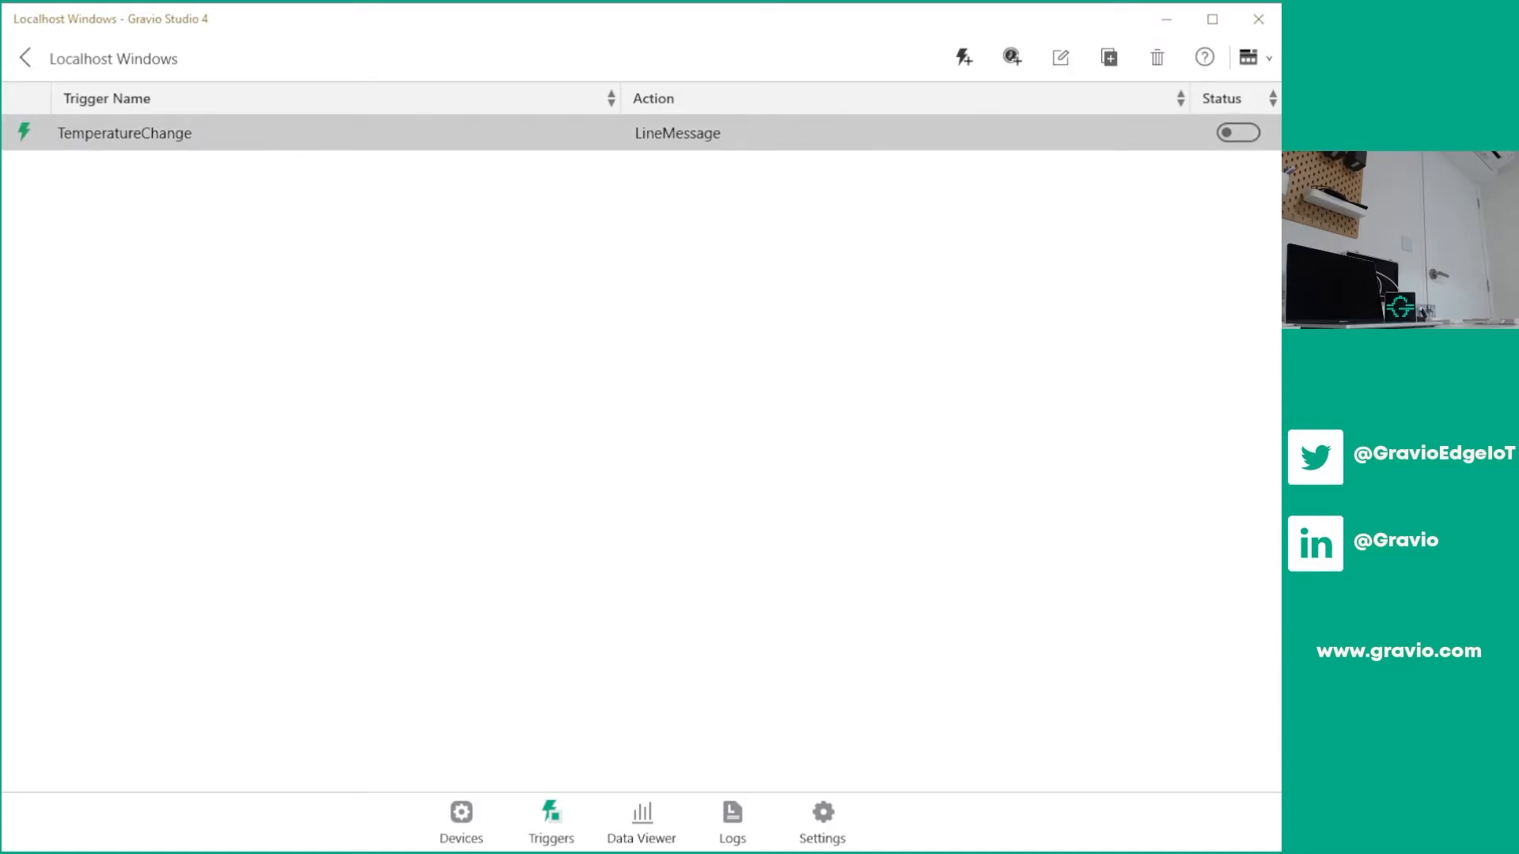
{"action": "key", "text": "Delete"}
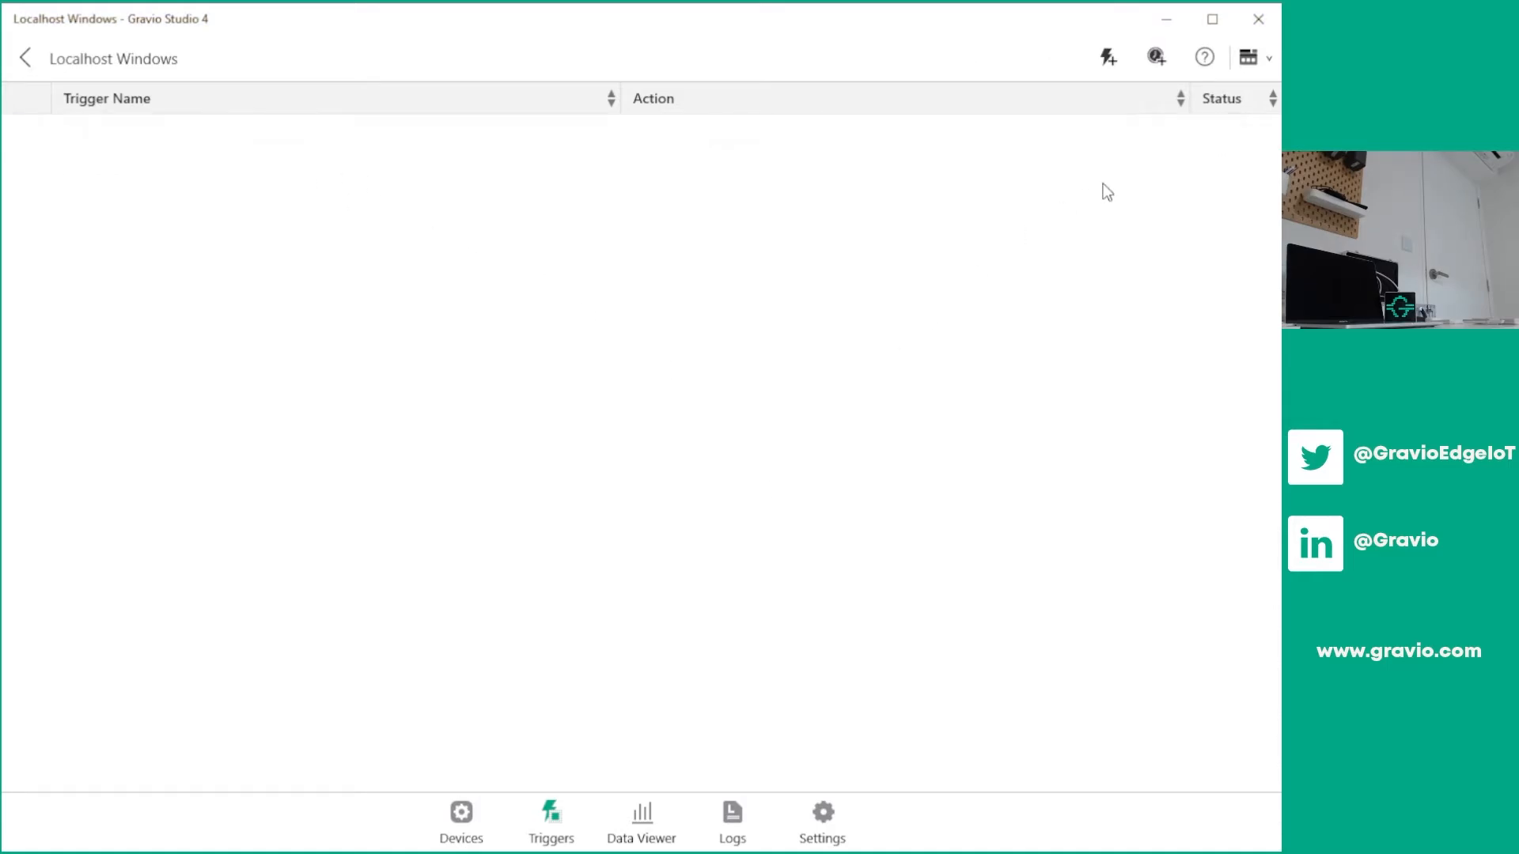
Start a new device trigger named Person Detected and assign it to the existing office area
{"action": "left_click", "coordinate": [1111, 71]}
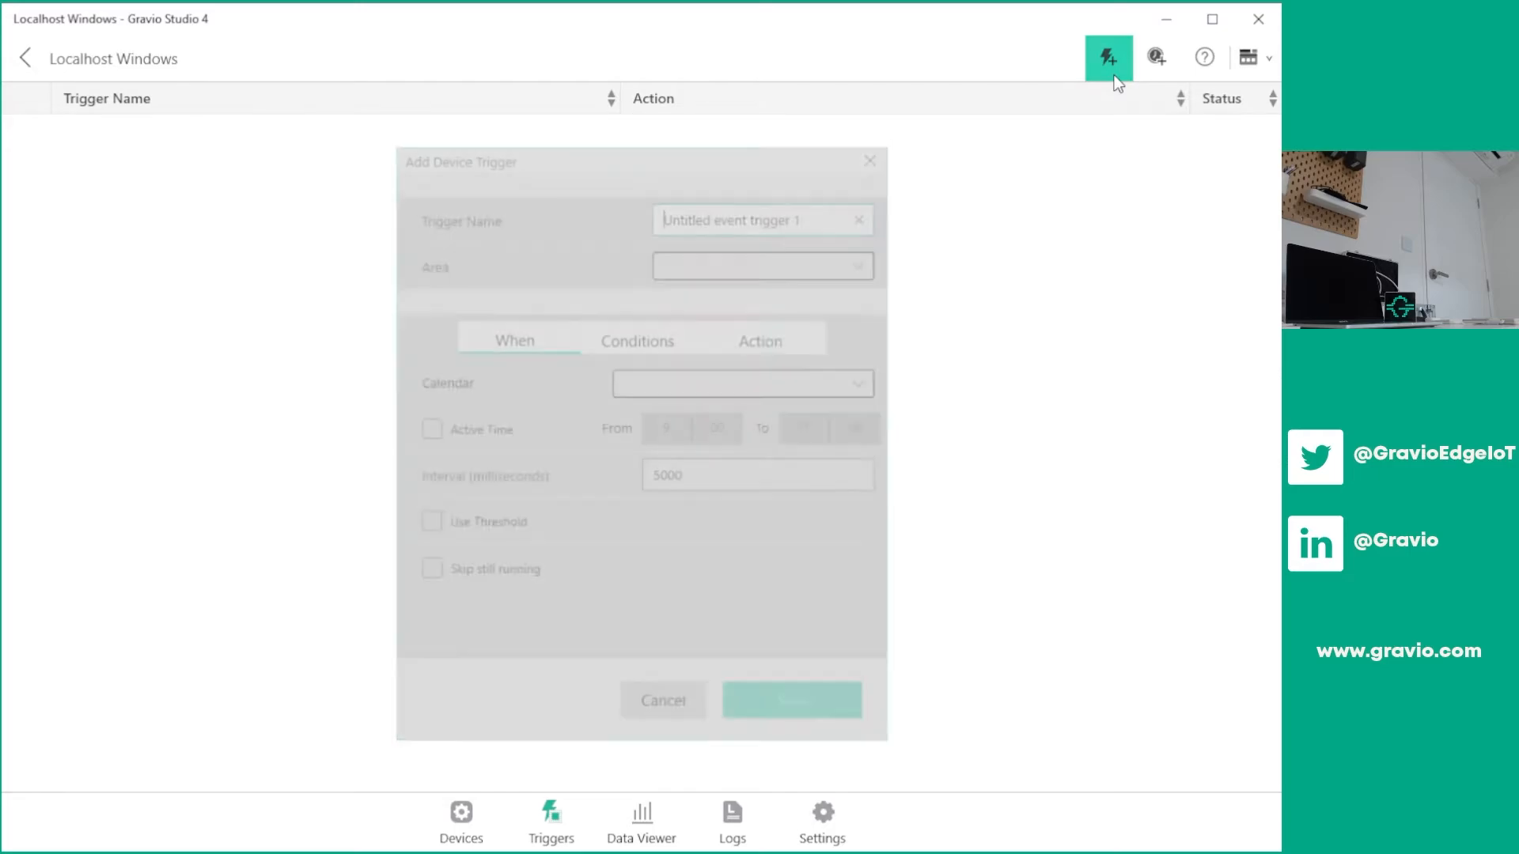
{"action": "left_click_drag", "start_coordinate": [787, 225], "coordinate": [516, 252]}
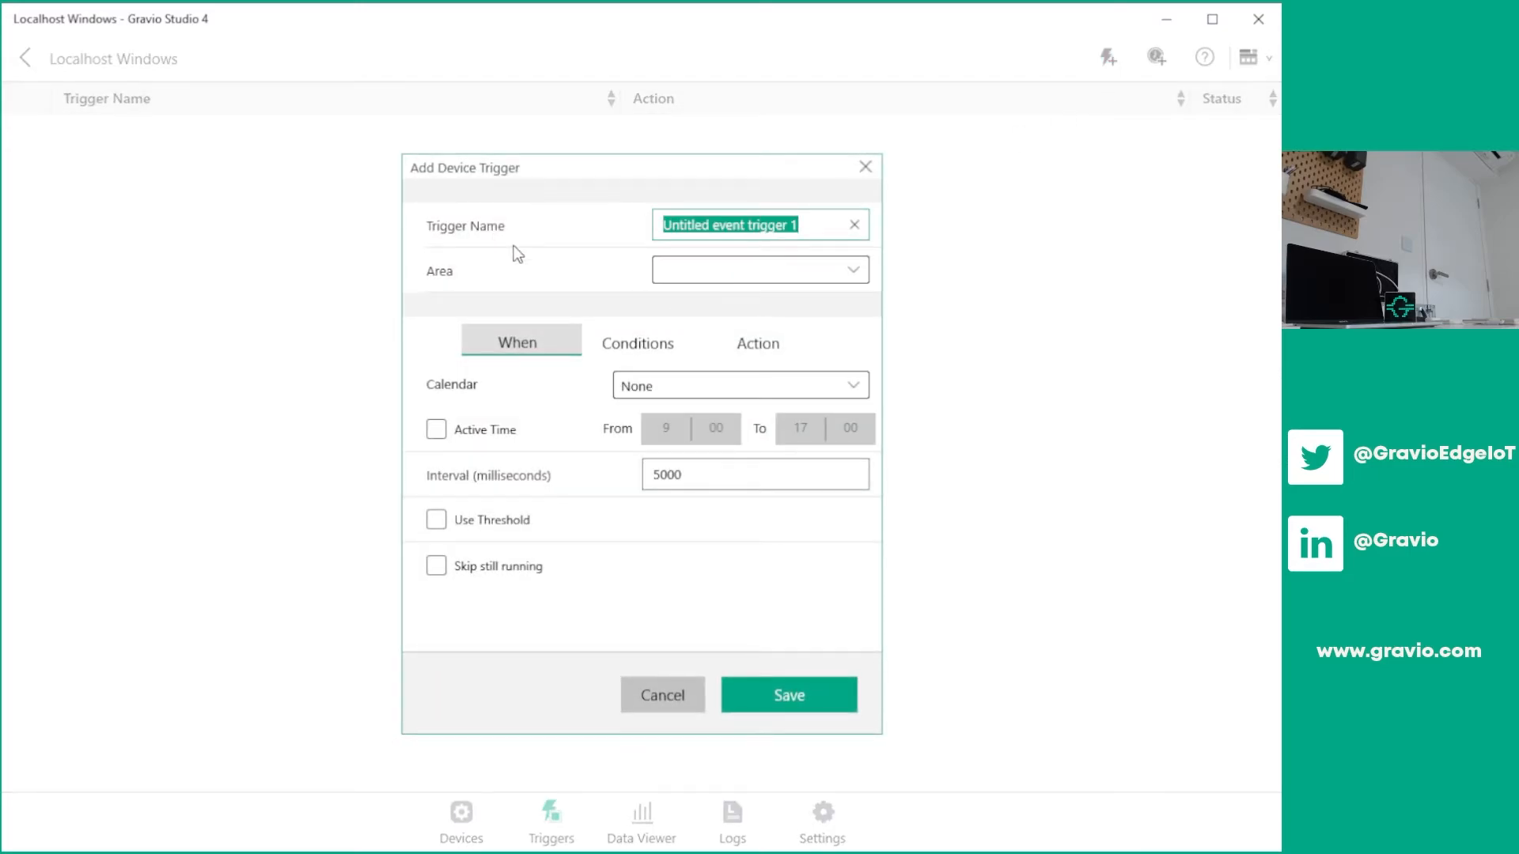
{"action": "type", "text": "P"}
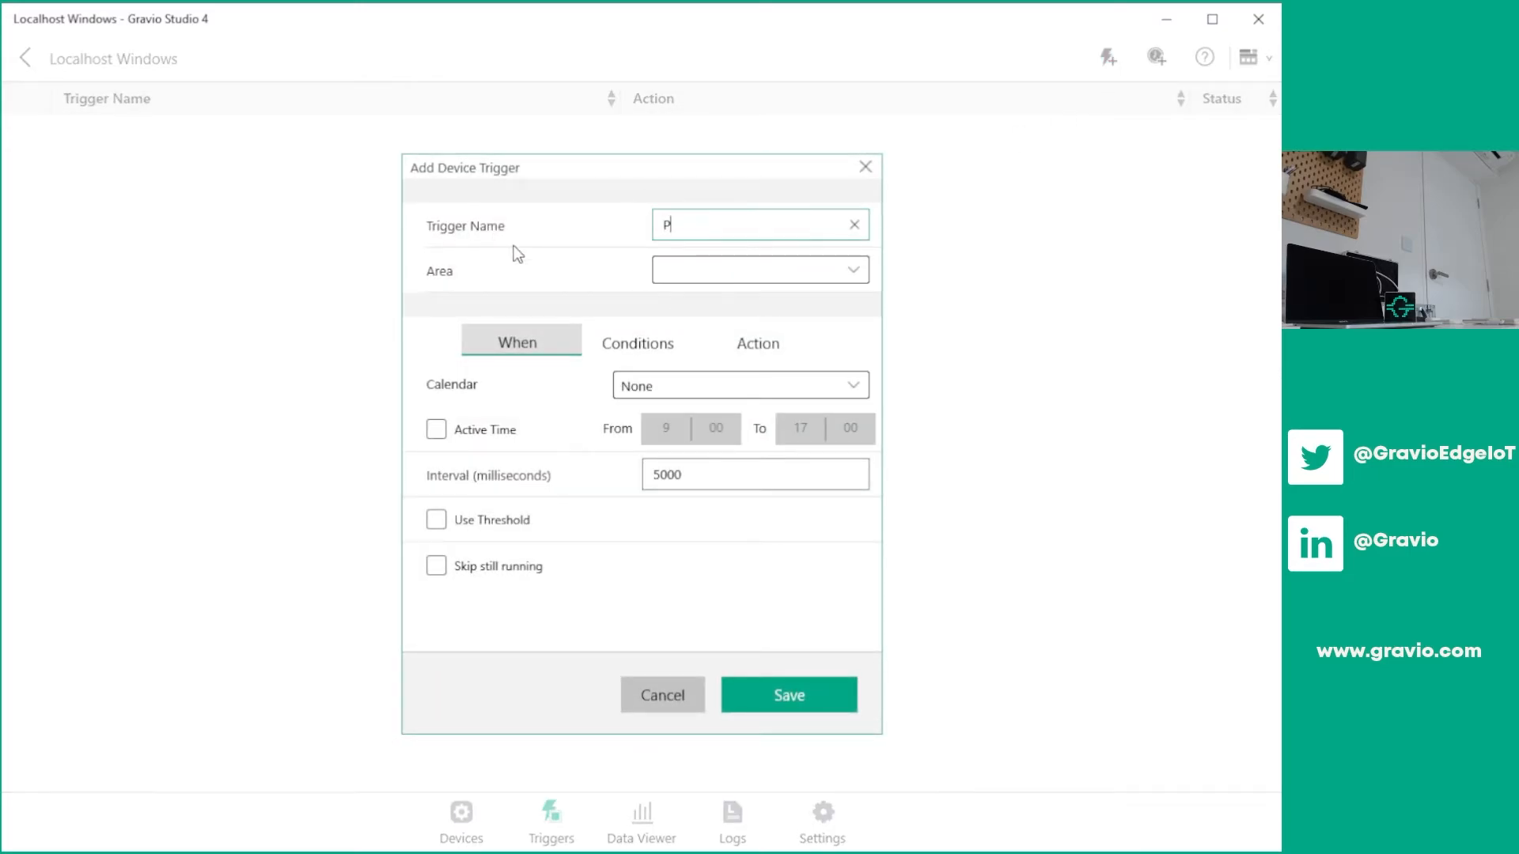
{"action": "type", "text": "erson Detected"}
{"action": "left_click", "coordinate": [800, 271]}
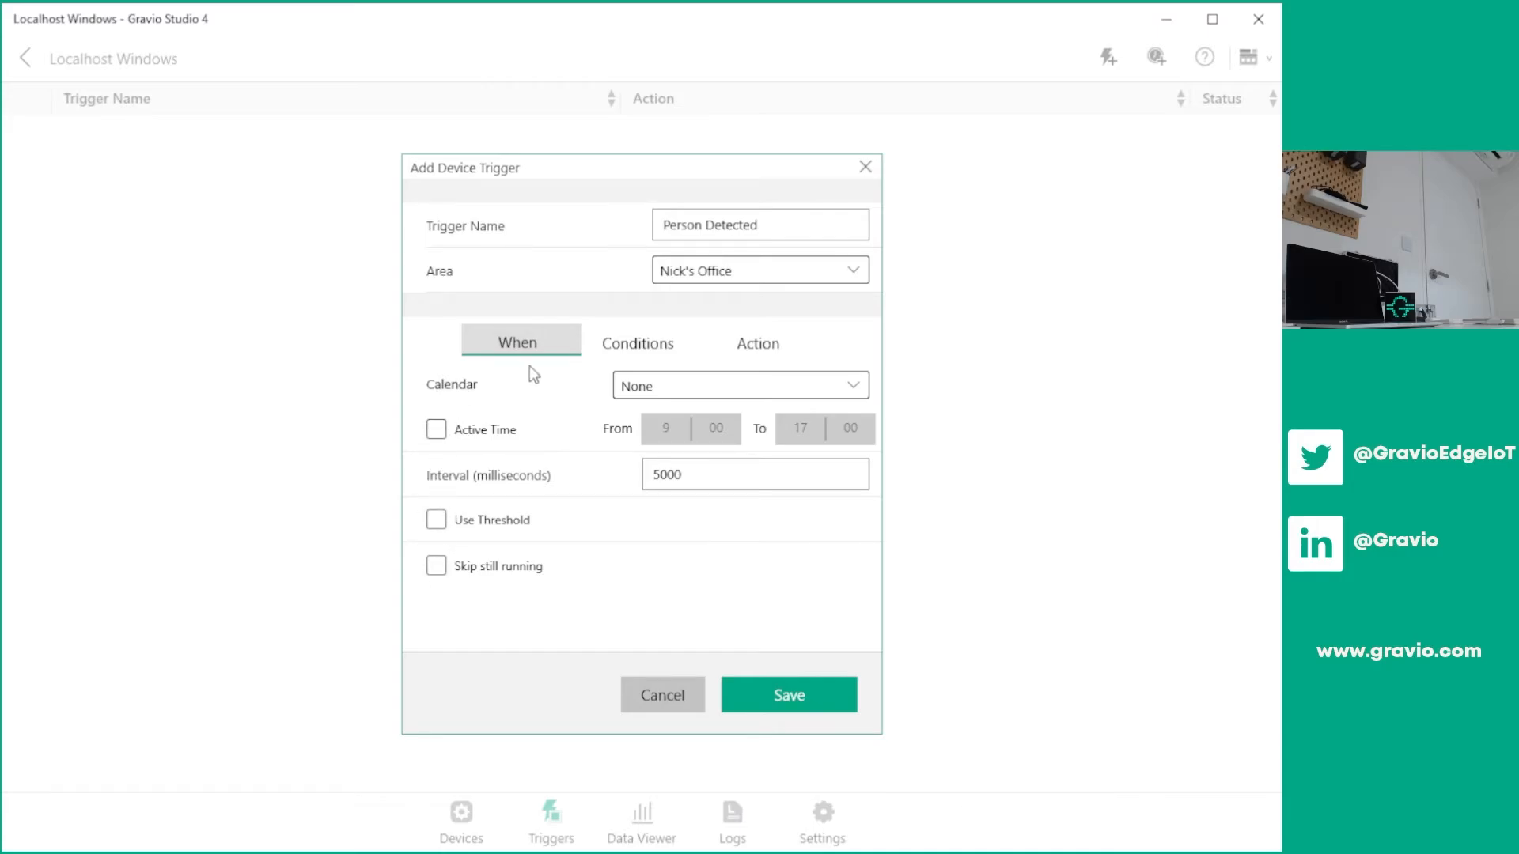
Set the trigger's condition to the Motion Sensor key layer and choose the comparison for Motion Detected
{"action": "left_click", "coordinate": [641, 334]}
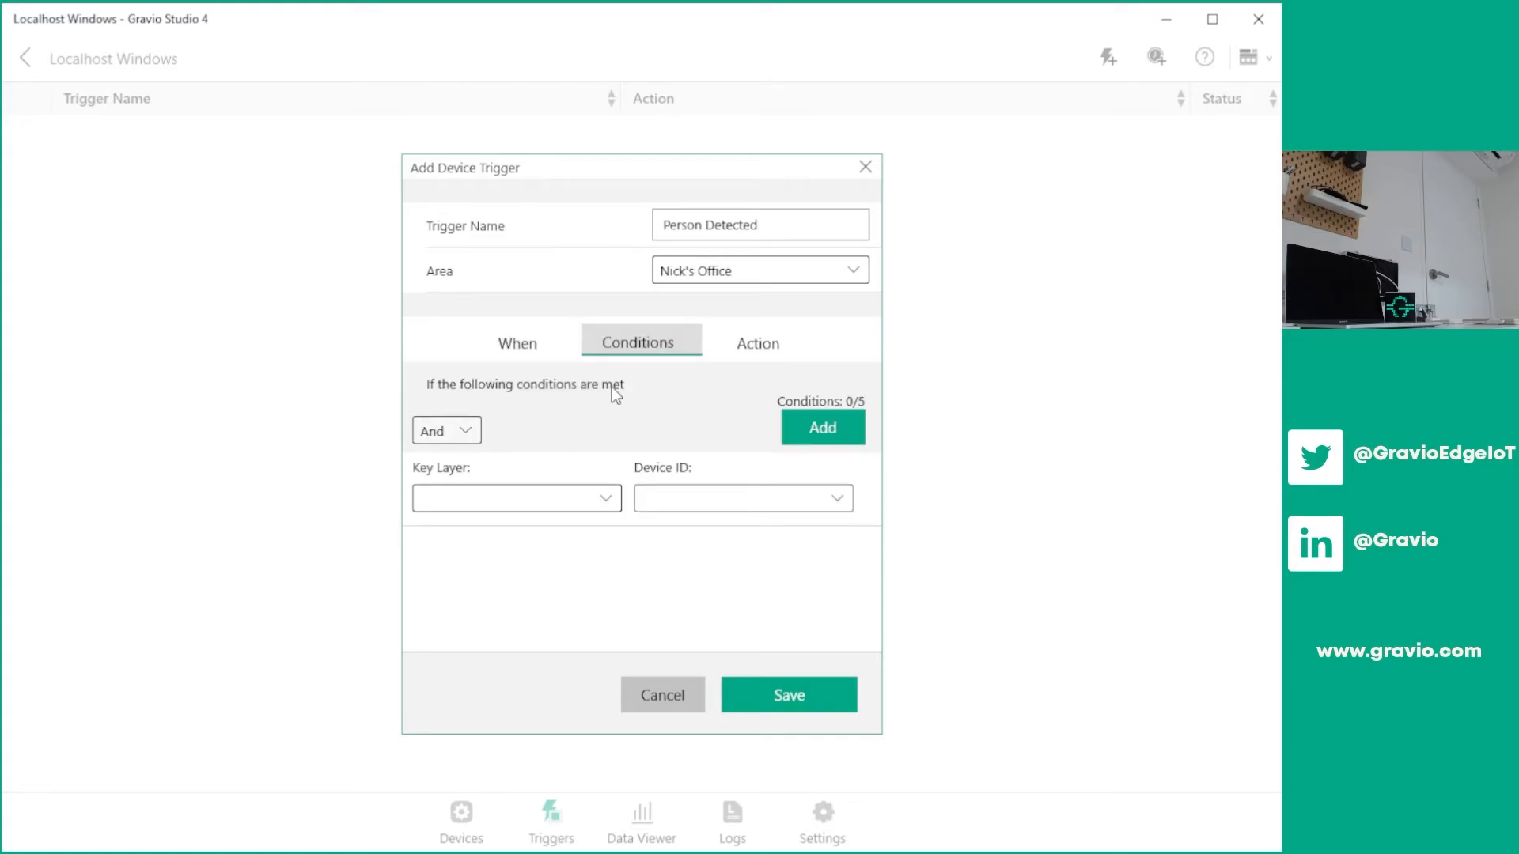
{"action": "left_click", "coordinate": [560, 492]}
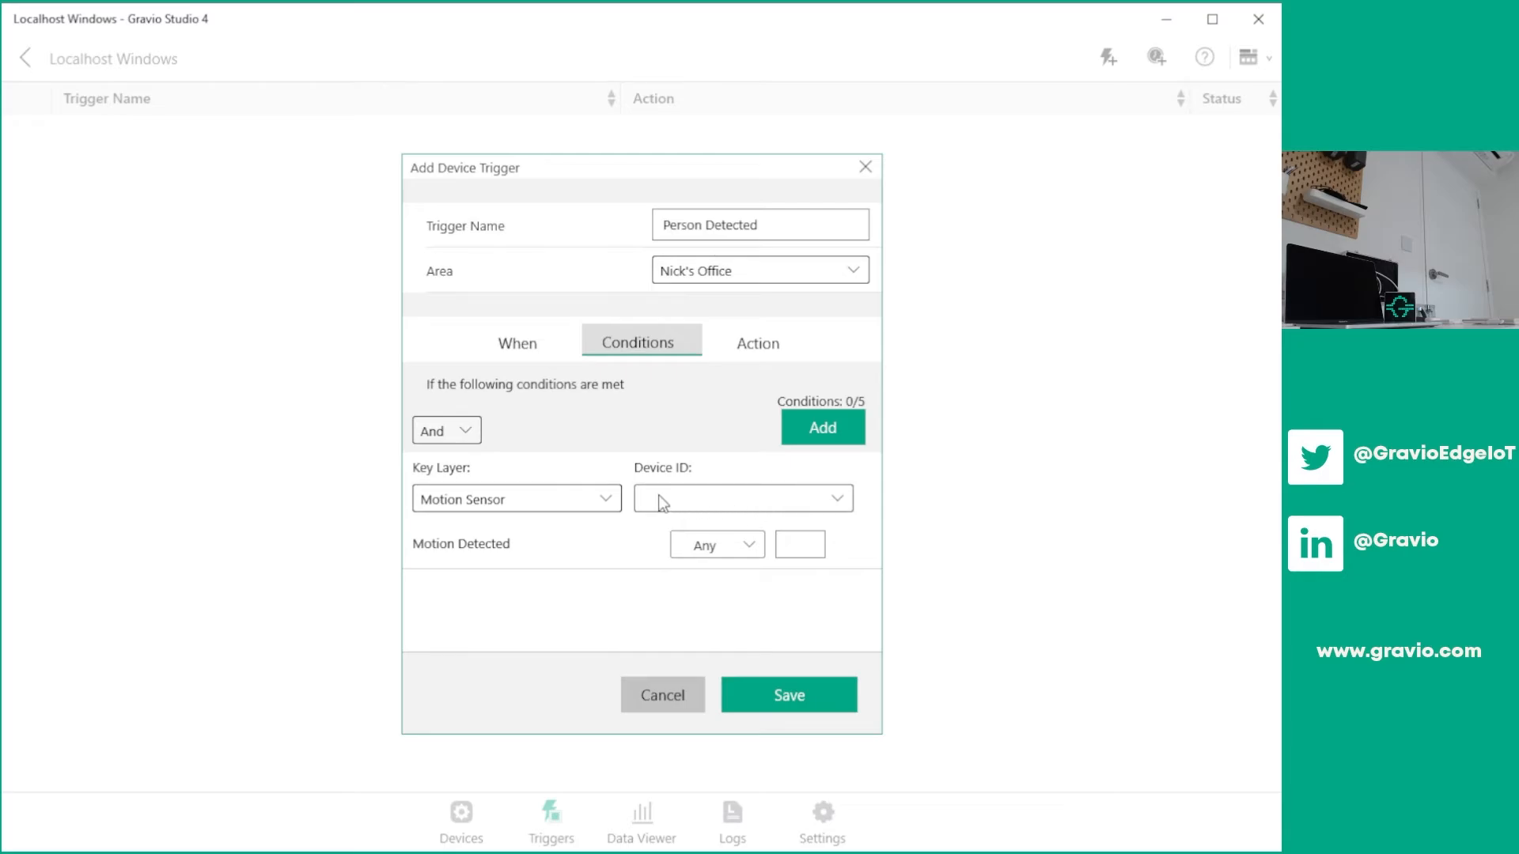
{"action": "left_click", "coordinate": [745, 541]}
{"action": "left_click", "coordinate": [823, 618]}
Assign the LineMessage action to the Person Detected trigger, save it and enable it
{"action": "left_click", "coordinate": [784, 328]}
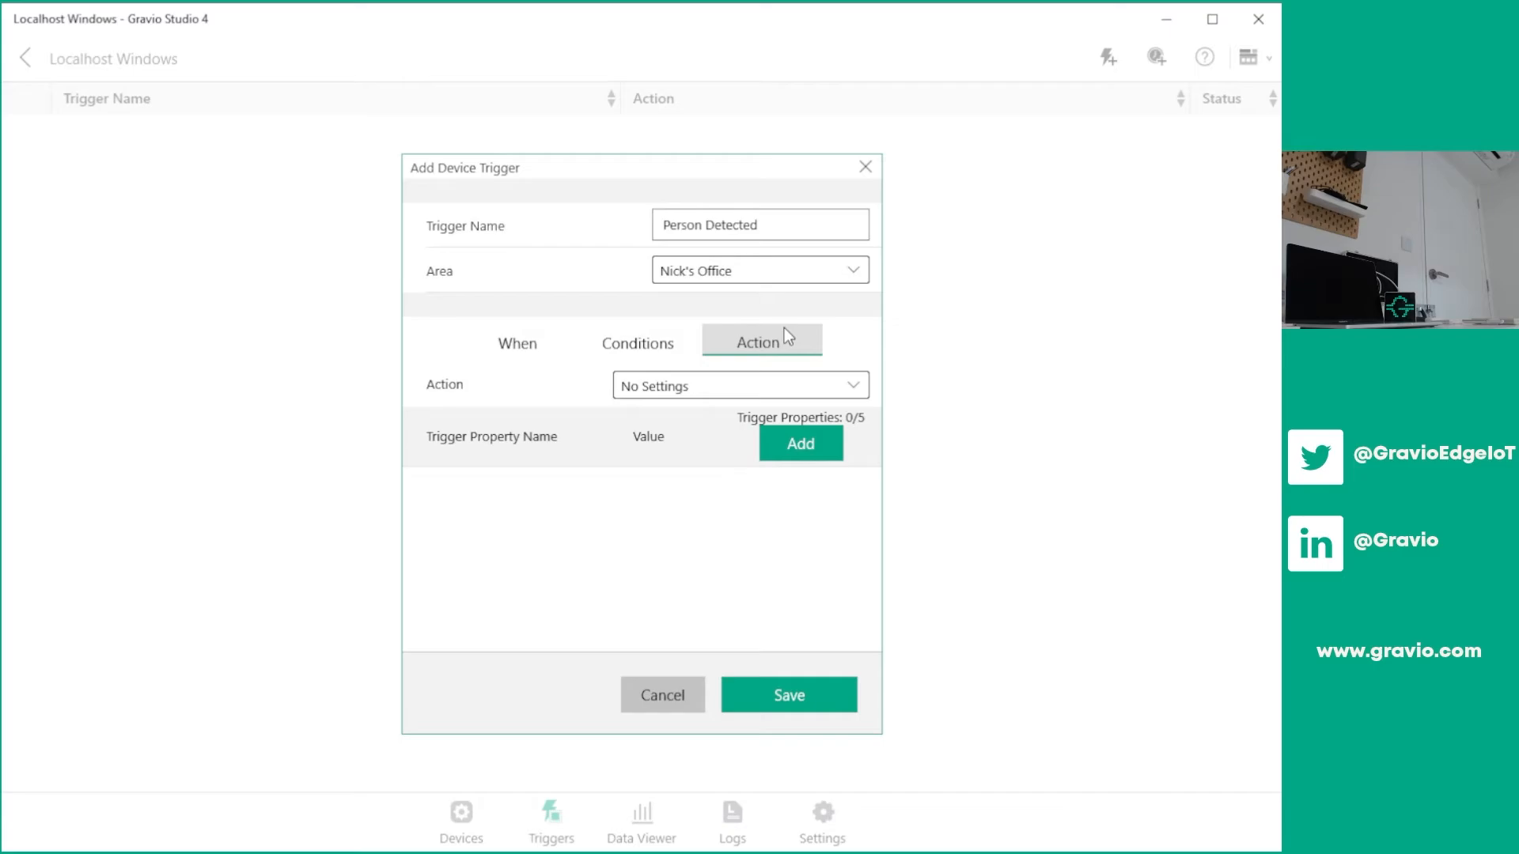
{"action": "left_click", "coordinate": [787, 388]}
{"action": "left_click", "coordinate": [723, 272]}
{"action": "left_click", "coordinate": [749, 692]}
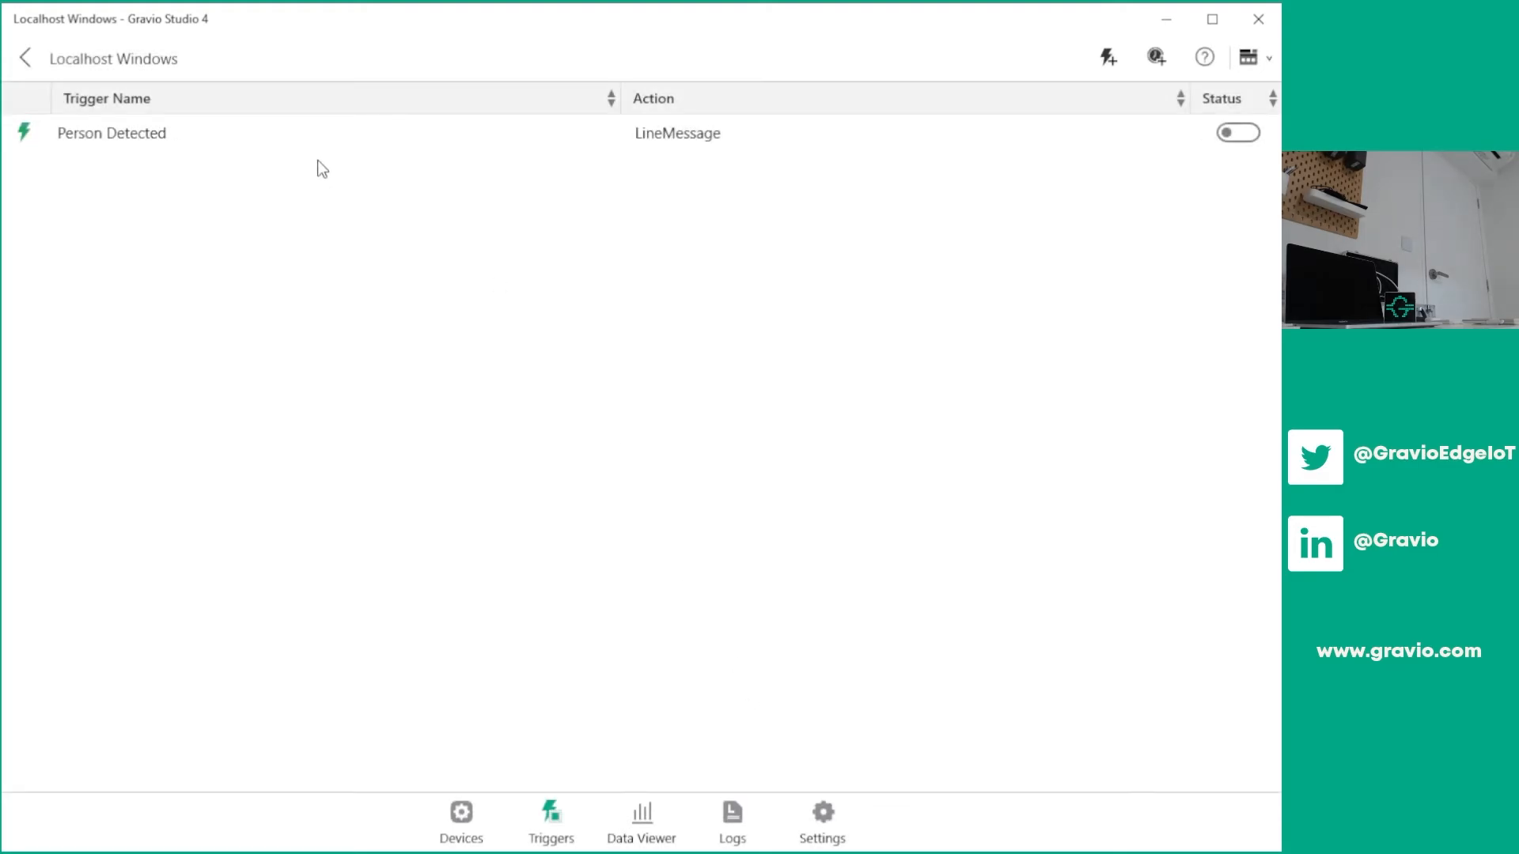
{"action": "left_click", "coordinate": [1256, 138]}
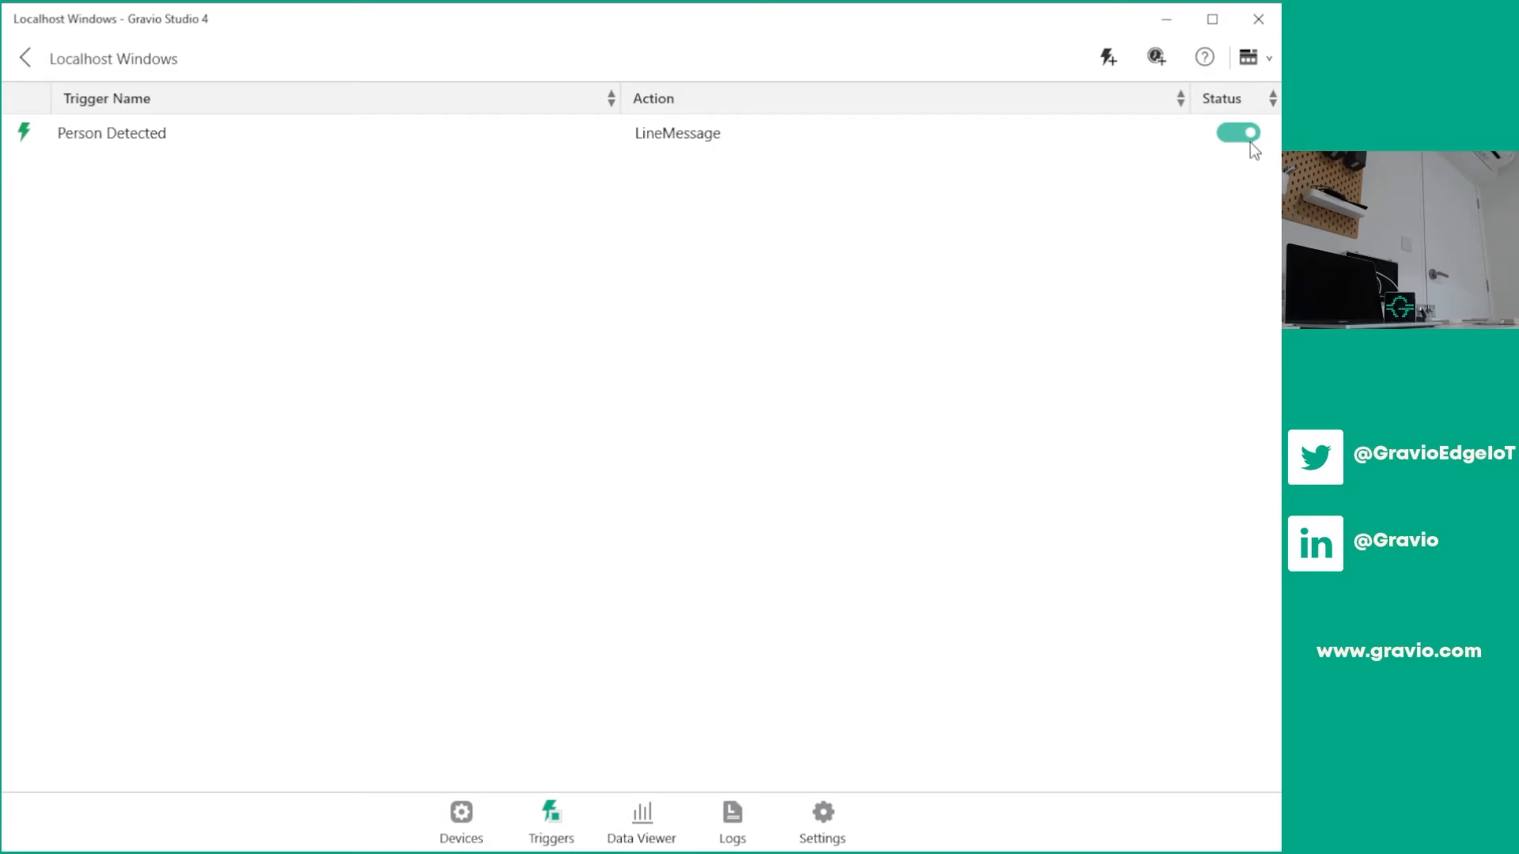